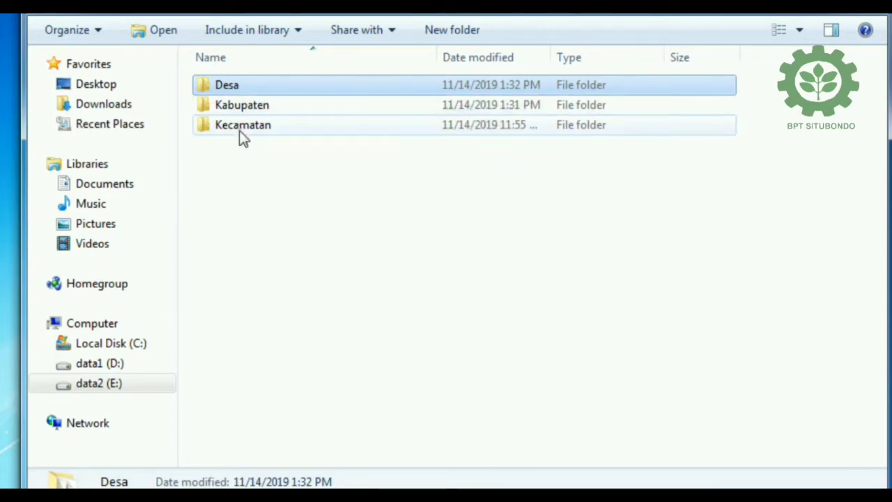
Browse the Kabupaten and Kecamatan folders, then open Desa and select Desa_Situbondo.dbf.
double_click(241, 105)
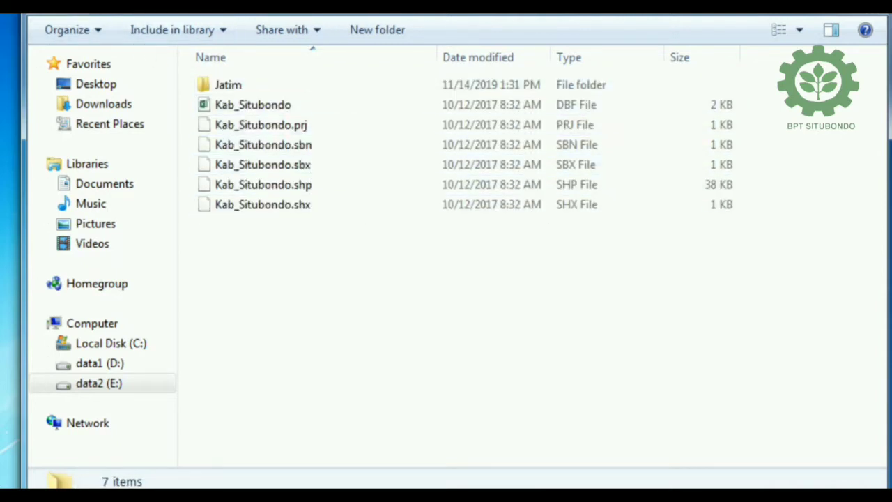
key(BackSpace)
double_click(258, 122)
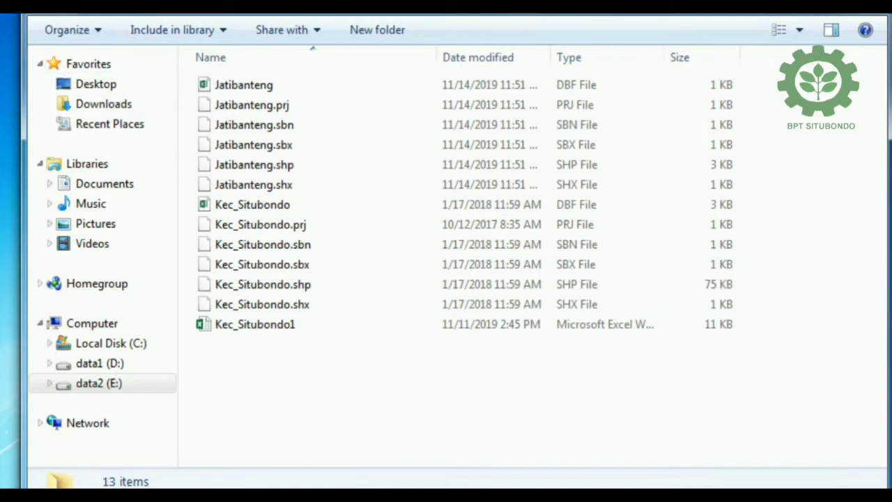
key(BackSpace)
double_click(249, 83)
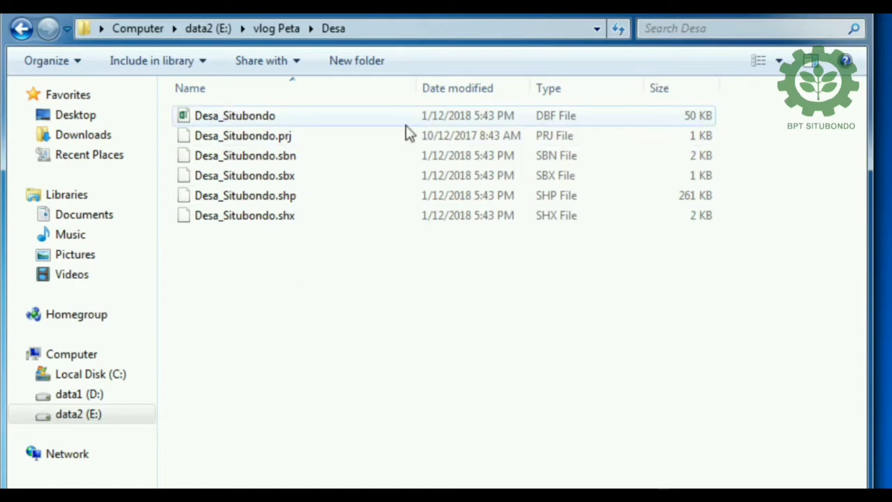
click(556, 116)
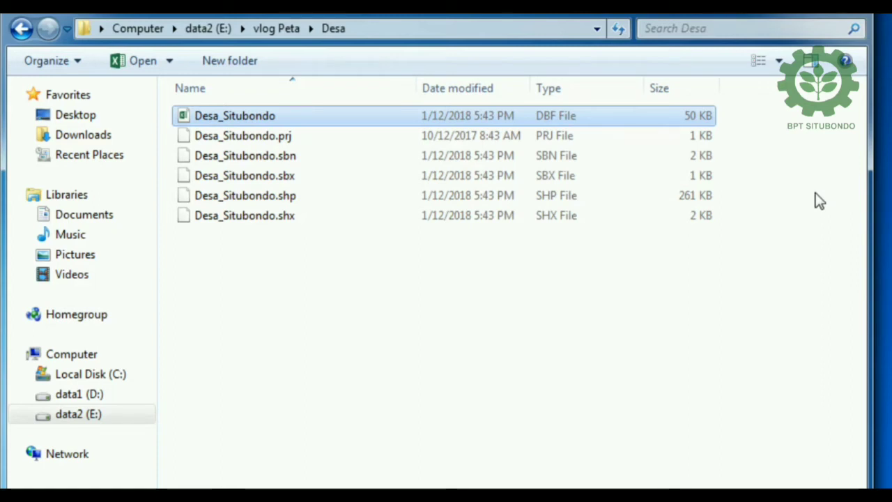
Open Desa_Situbondo.dbf in Excel and review its village rows and columns.
double_click(258, 120)
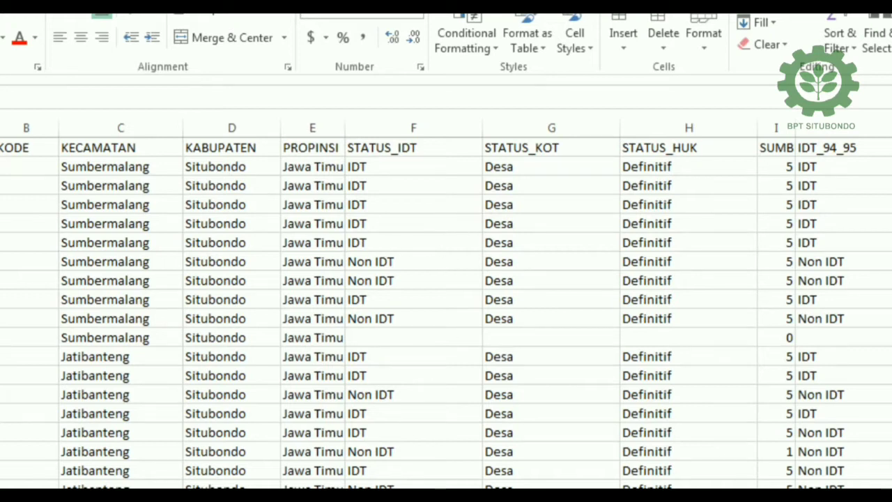
scroll(446, 314, right, 3)
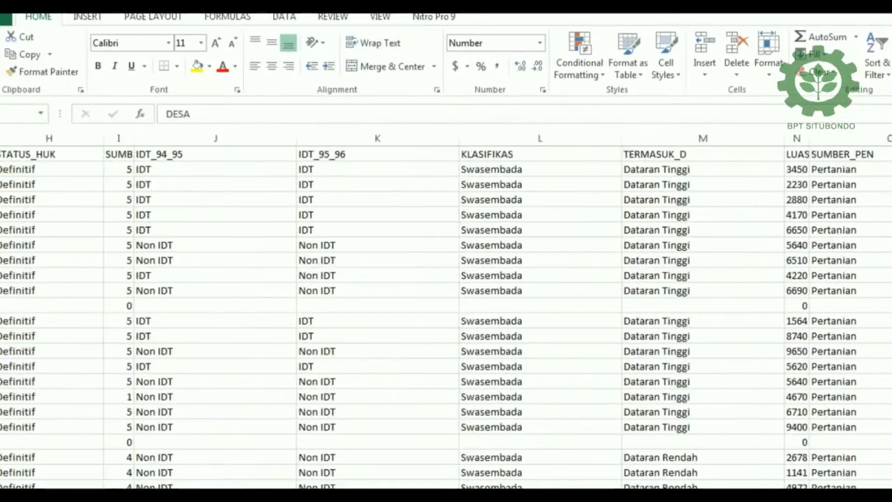
scroll(546, 411, left, 3)
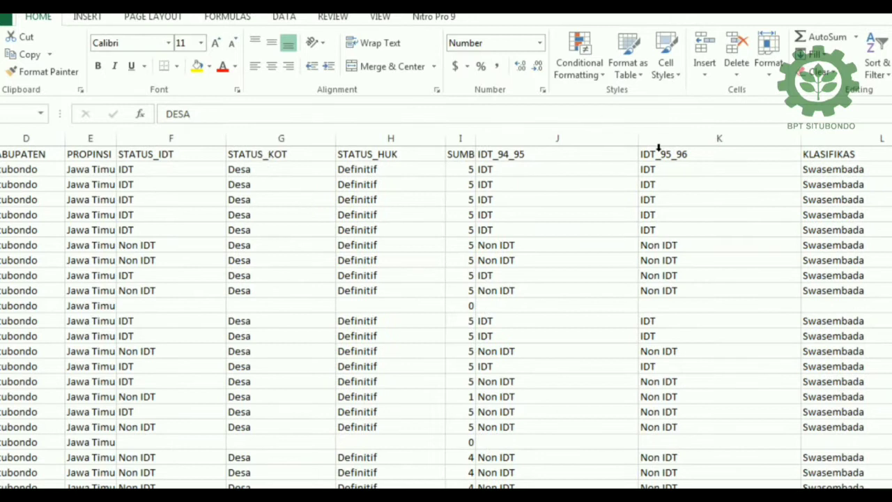
scroll(446, 314, left, 3)
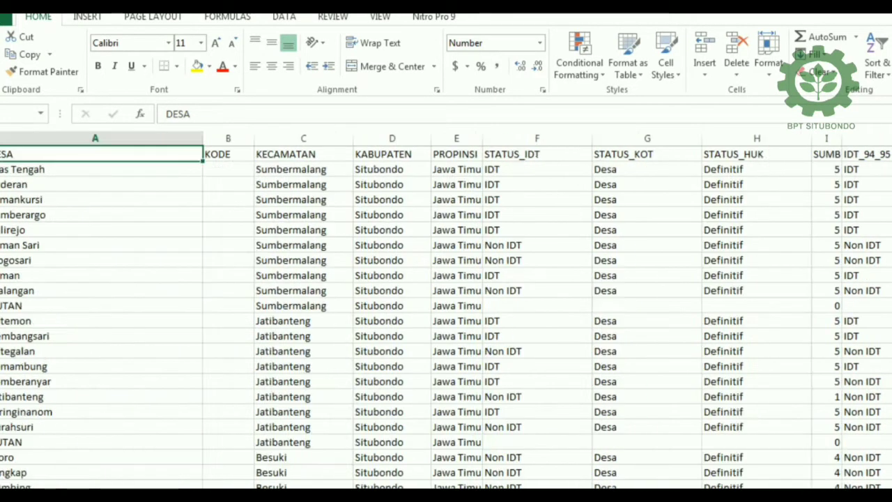
scroll(242, 190, down, 2)
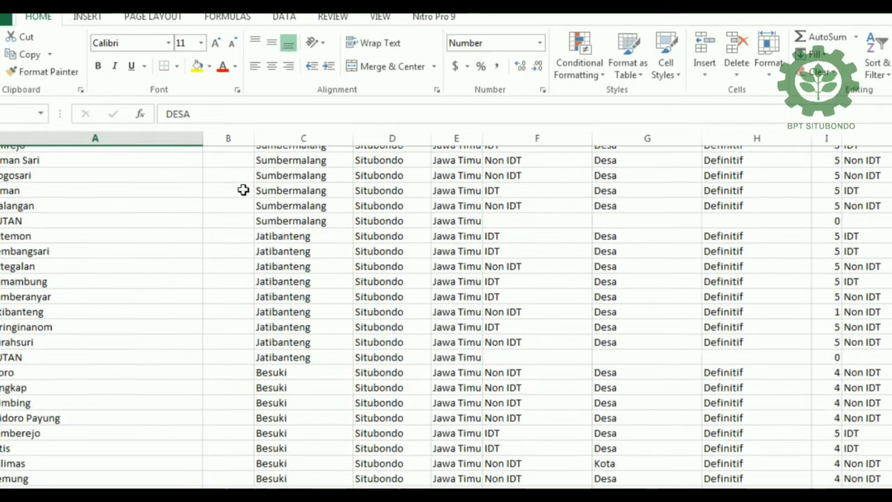
scroll(242, 190, down, 1)
scroll(243, 189, down, 3)
scroll(242, 189, down, 2)
scroll(242, 190, down, 5)
scroll(242, 190, down, 7)
scroll(242, 190, down, 7)
scroll(242, 189, down, 7)
scroll(242, 189, down, 9)
scroll(243, 190, down, 5)
scroll(242, 189, down, 5)
scroll(242, 190, up, 12)
scroll(243, 189, up, 9)
scroll(242, 190, up, 3)
scroll(243, 189, up, 3)
scroll(242, 190, up, 3)
scroll(242, 189, up, 4)
scroll(243, 189, up, 4)
scroll(243, 190, up, 3)
scroll(242, 189, up, 4)
scroll(243, 188, up, 7)
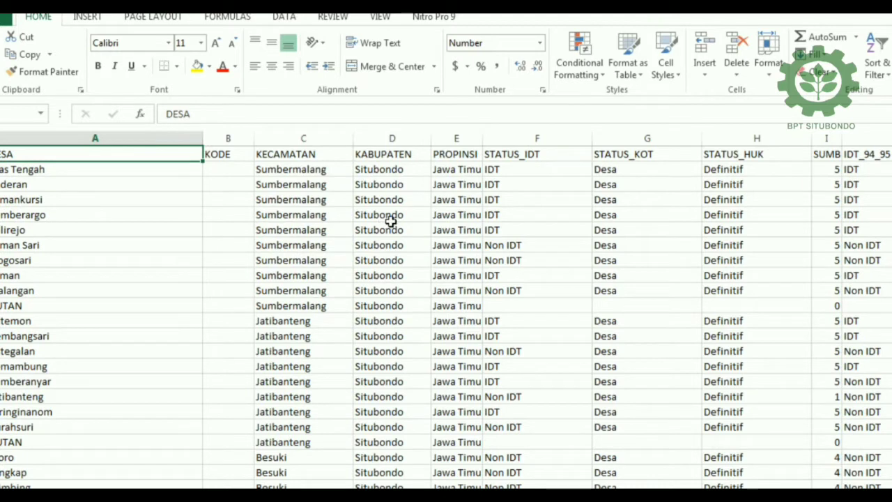
Fill the Jatibanteng village rows, Patemon to HUTAN, with yellow.
drag(1, 321, 1, 442)
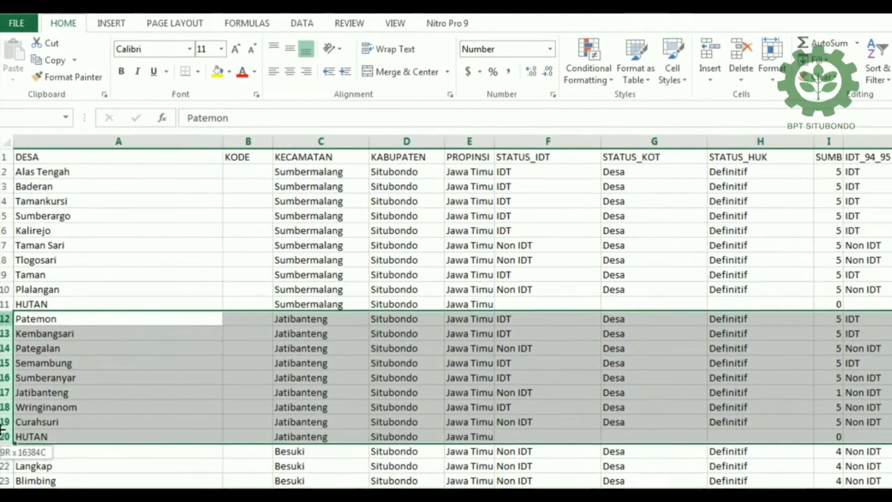
click(210, 70)
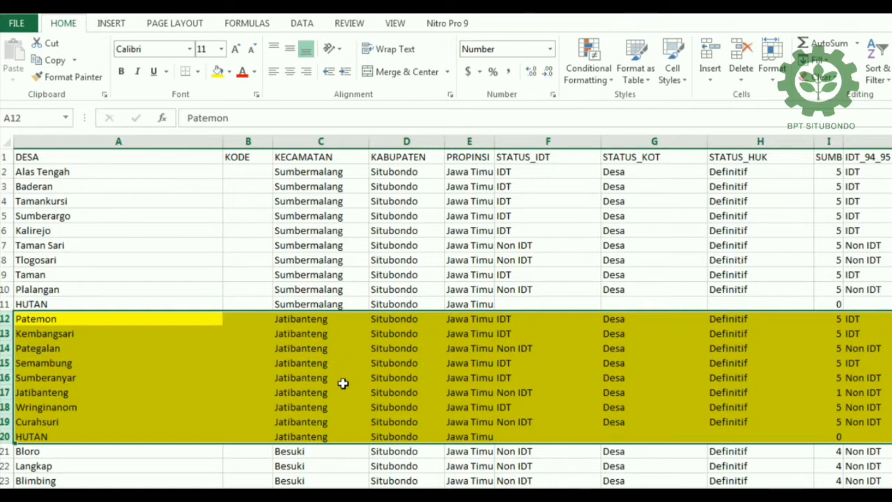
click(358, 403)
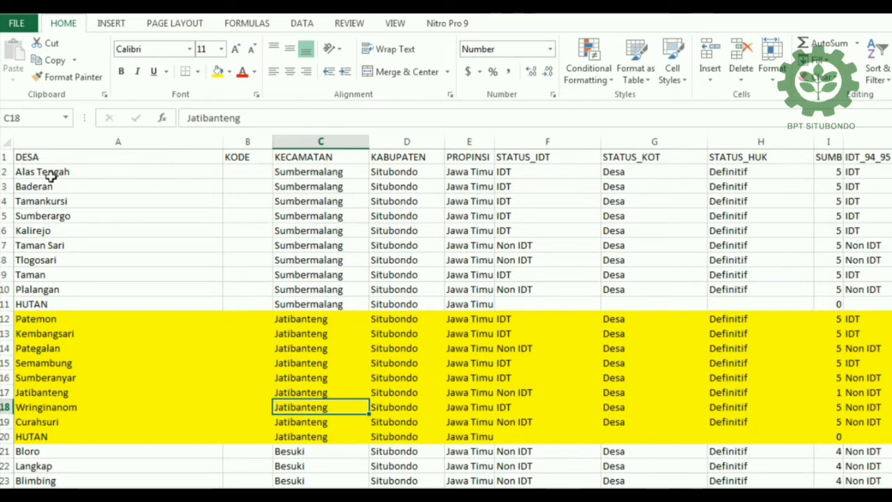
Delete the Sumbermalang rows above and every row below the Jatibanteng villages.
drag(6, 171, 6, 304)
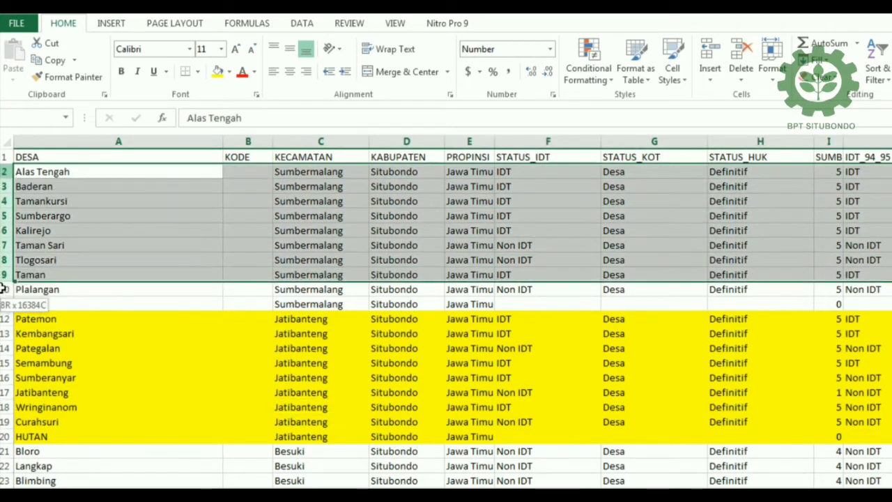
right_click(5, 245)
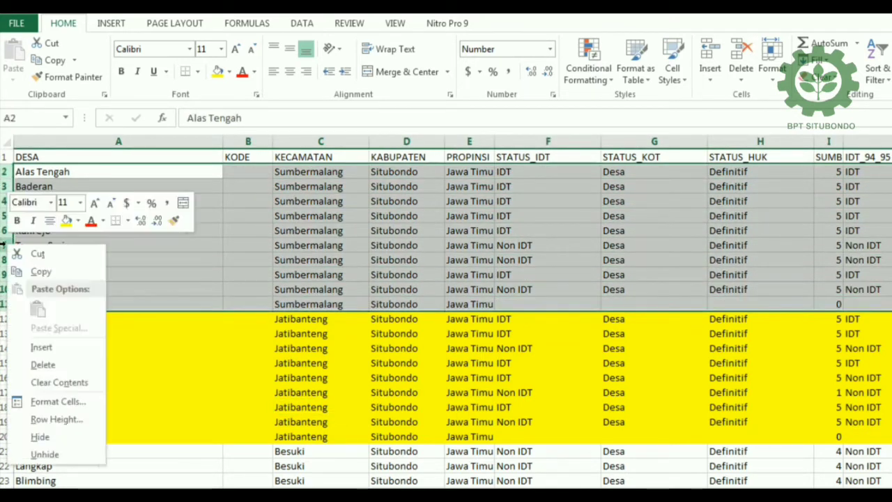
click(61, 365)
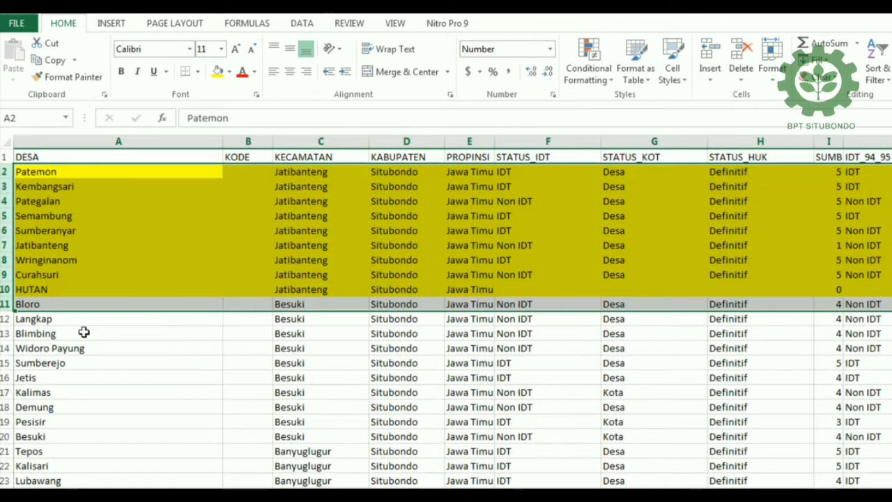
scroll(84, 320, down, 1)
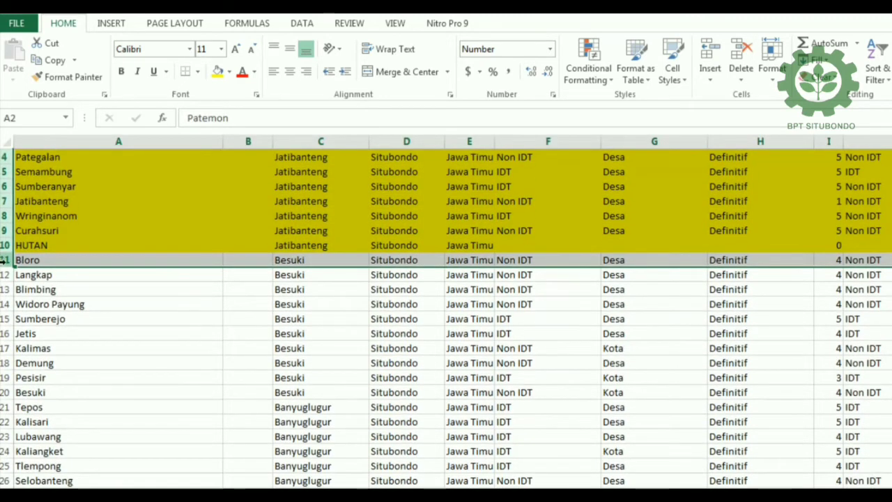
drag(5, 259, 5, 484)
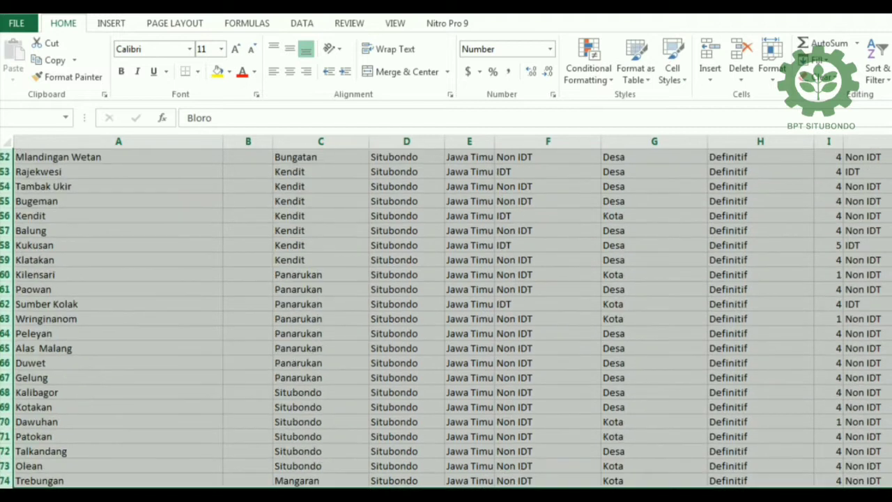
drag(5, 484, 5, 436)
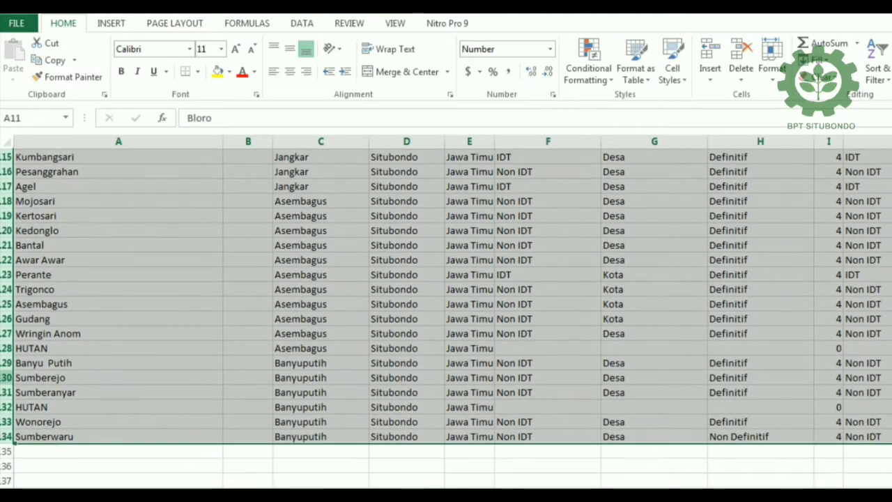
right_click(8, 377)
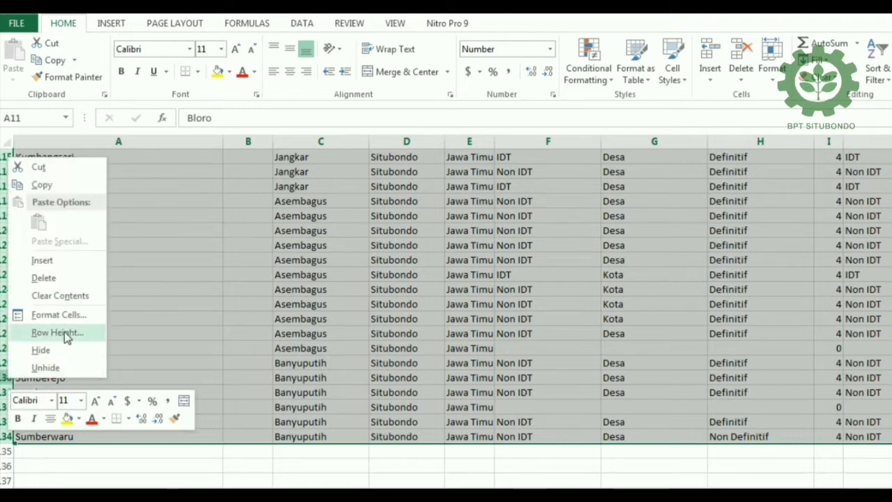
click(42, 278)
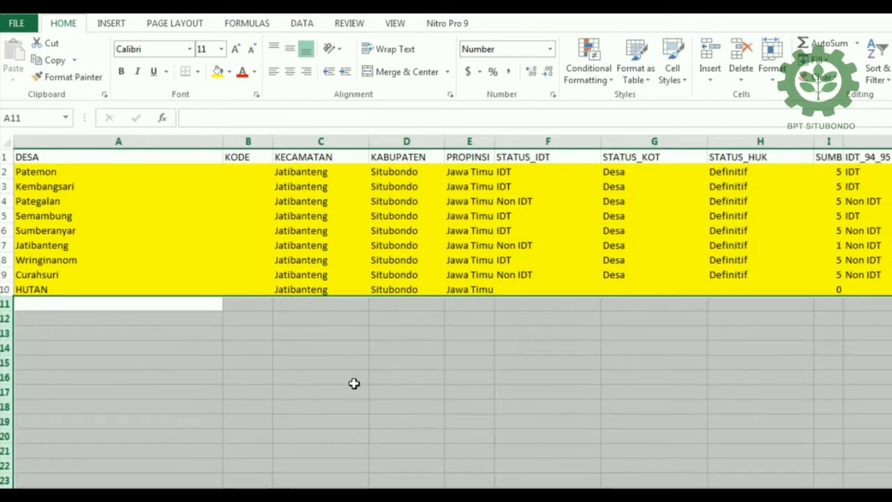
Delete columns STATUS_IDT through the last column, leaving F1 as the next empty header.
click(516, 361)
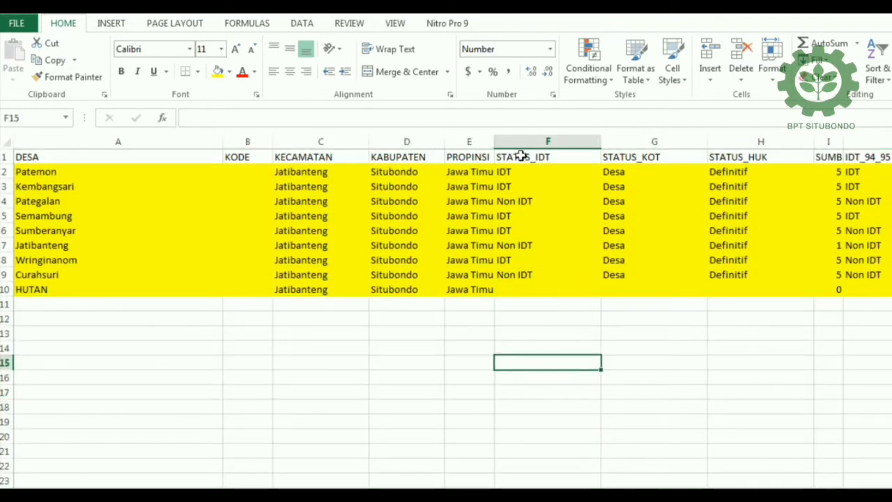
mouse_move(521, 142)
mouse_down()
mouse_move(890, 143)
mouse_move(887, 151)
mouse_up()
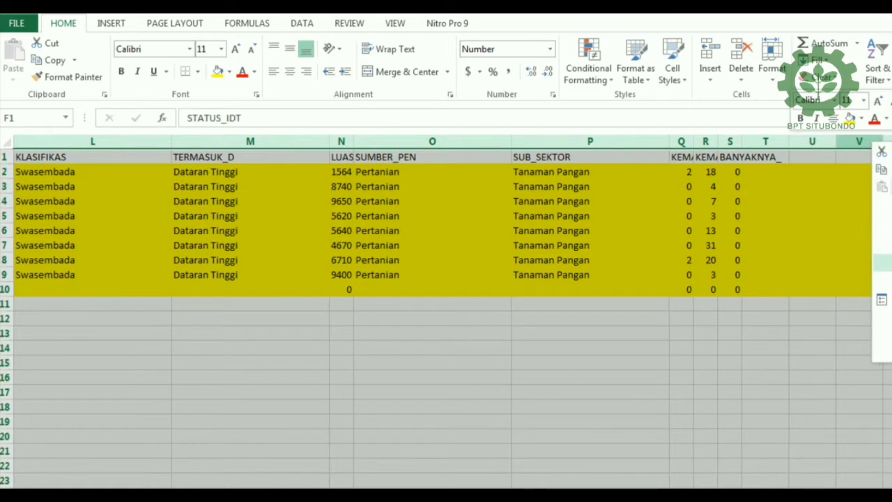
scroll(758, 335, left, 5)
click(613, 372)
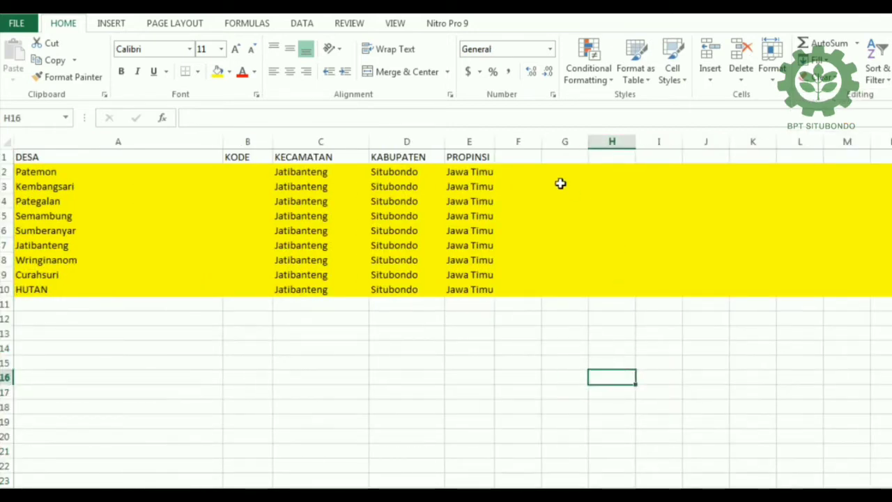
click(522, 156)
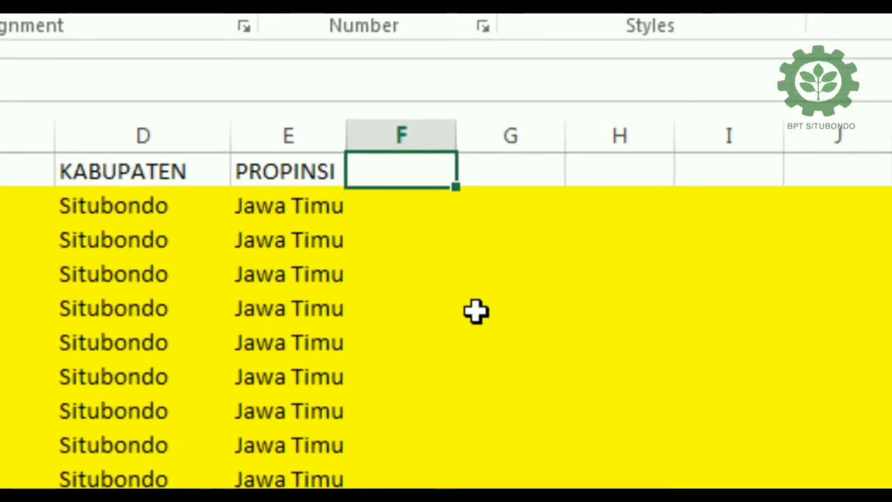
Enter headings LUAS AREAL in F1 and LUAS SERANGAN EFEKTIF PERSENTASE LUAS SERANGAN in G1.
text(u)
key(BackSpace)
key(BackSpace)
key(BackSpace)
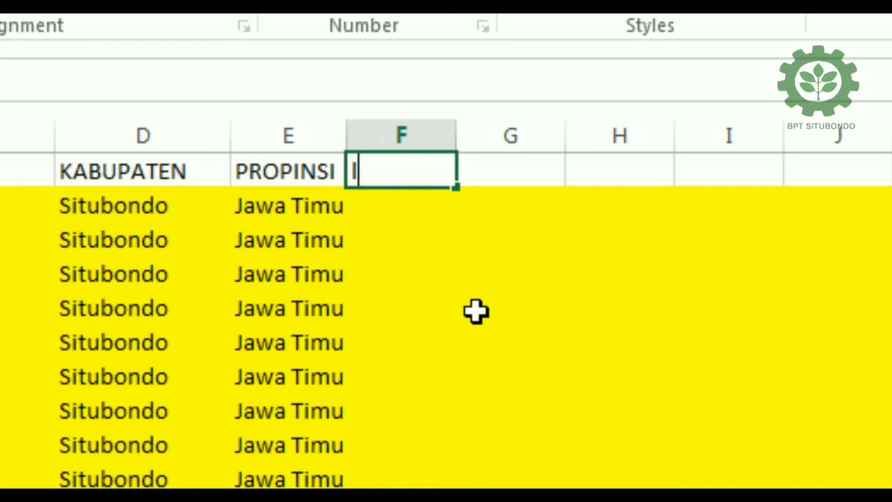
text(LUAS)
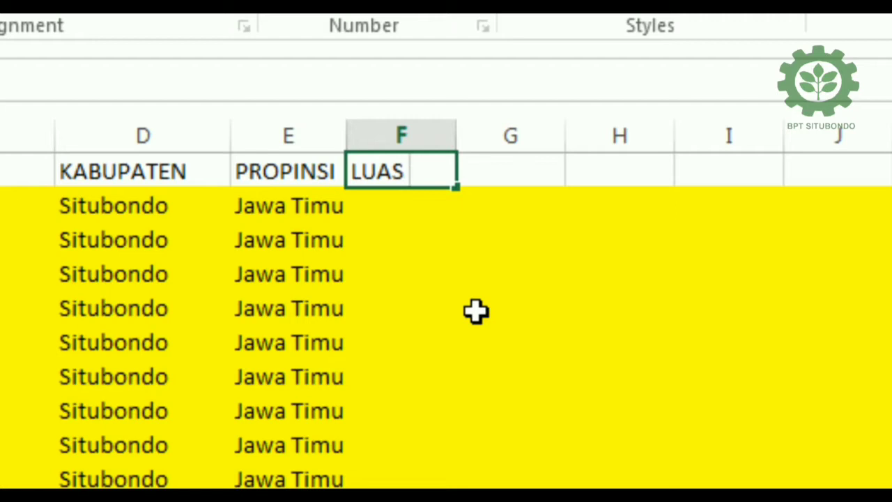
text( AR)
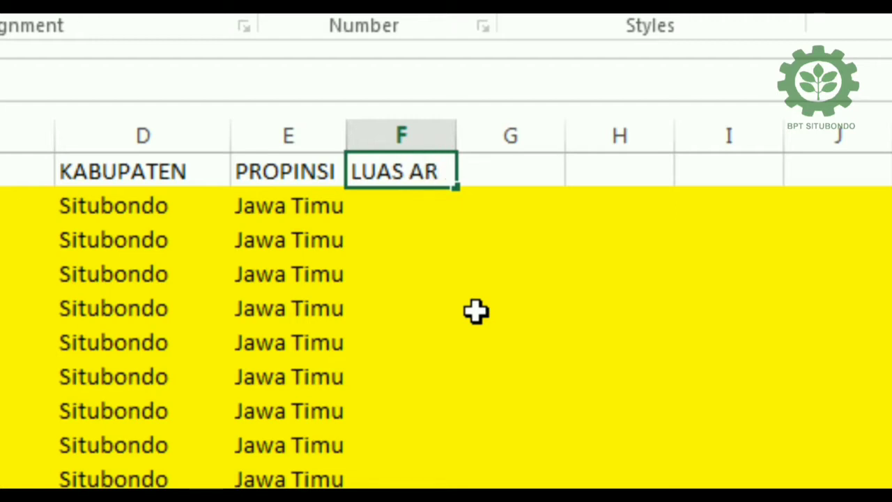
text(EAL)
key(Tab)
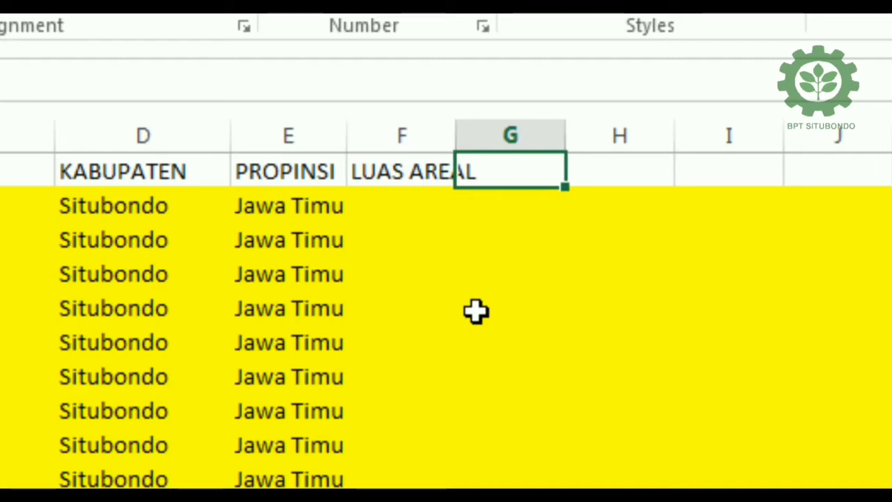
text(LUAS)
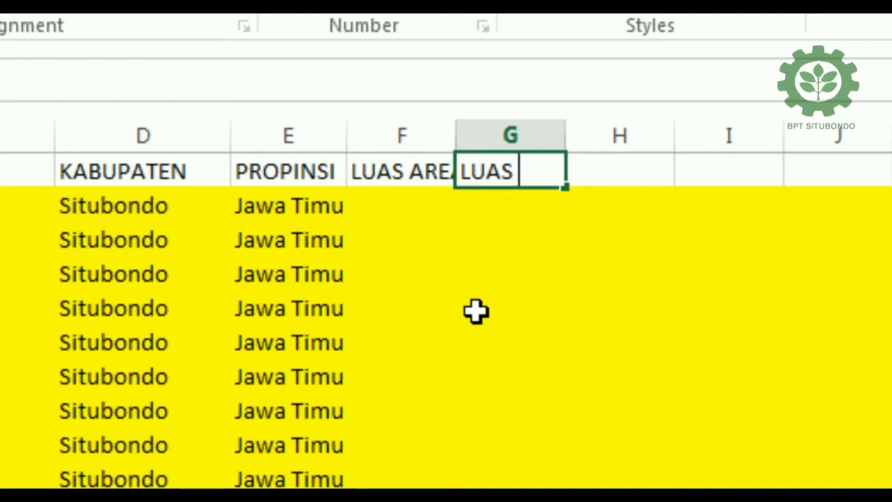
text(SERA)
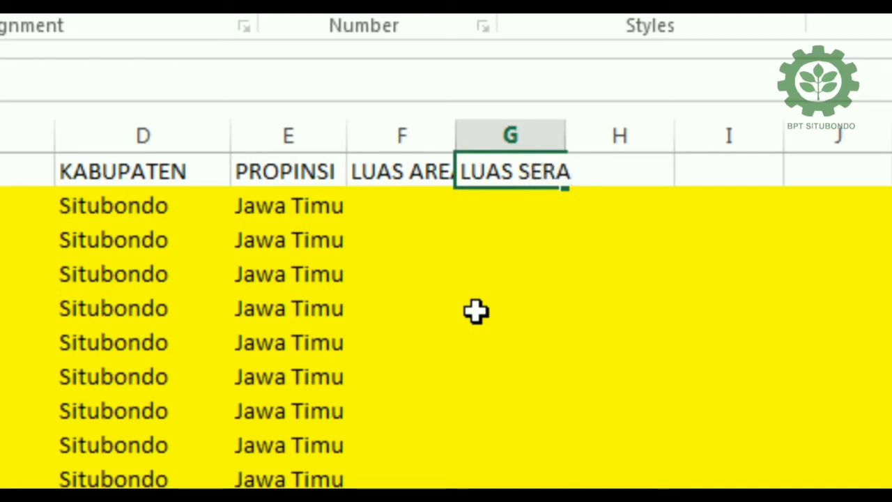
text(NGAN )
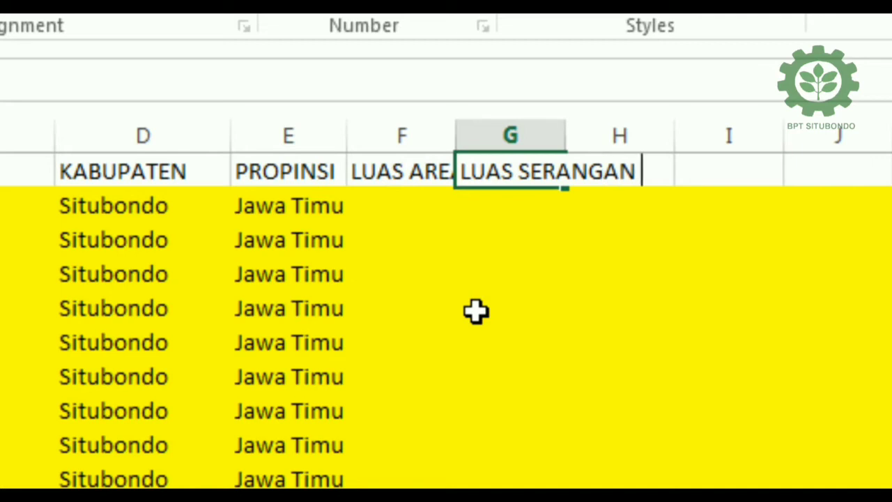
text(EFEKTIF )
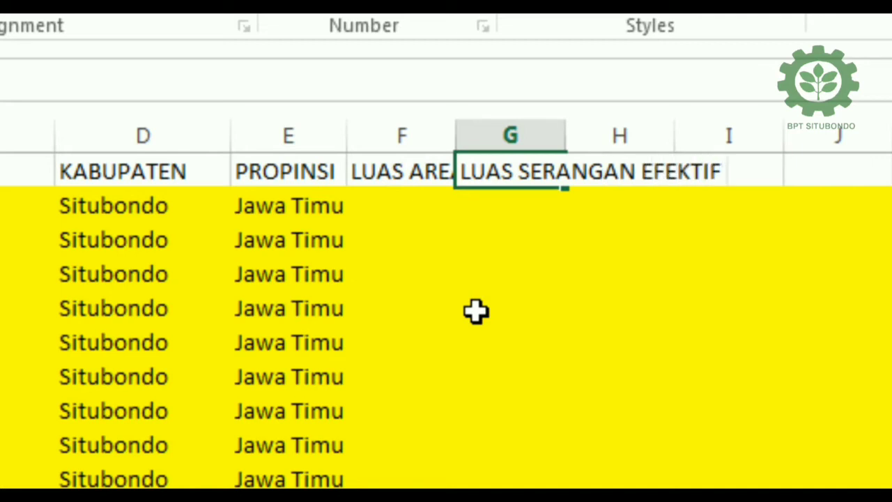
text(PERSENTASE LUAS SERA)
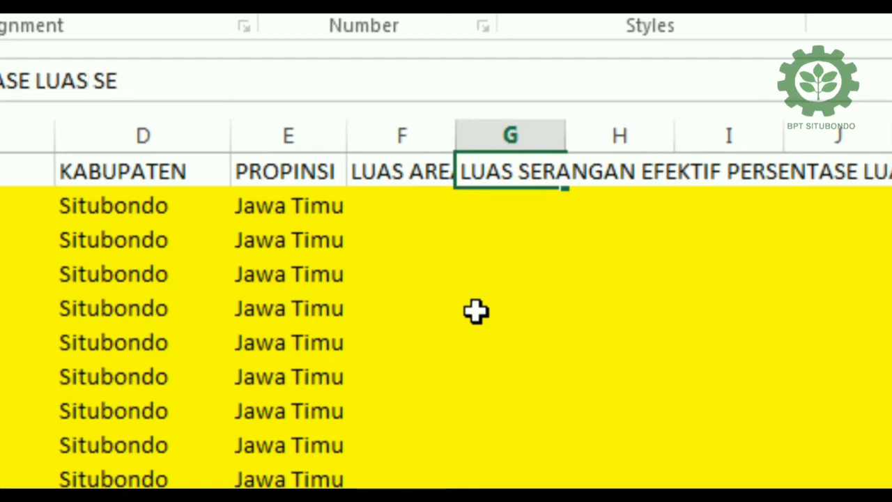
text(NGA)
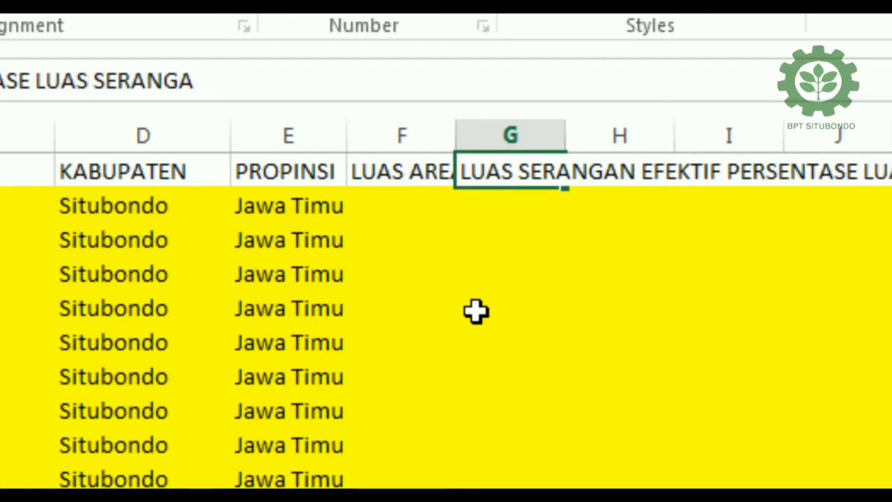
text(N)
key(Tab)
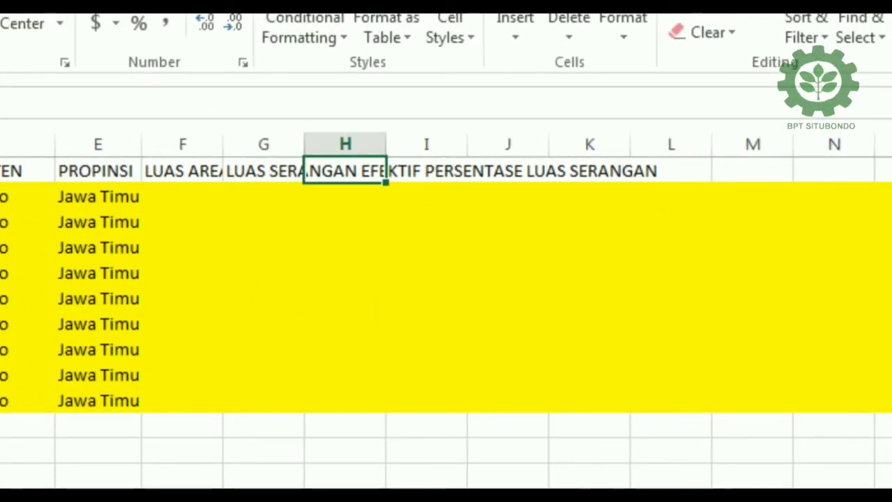
Autofit columns F and G to their headings.
click(196, 171)
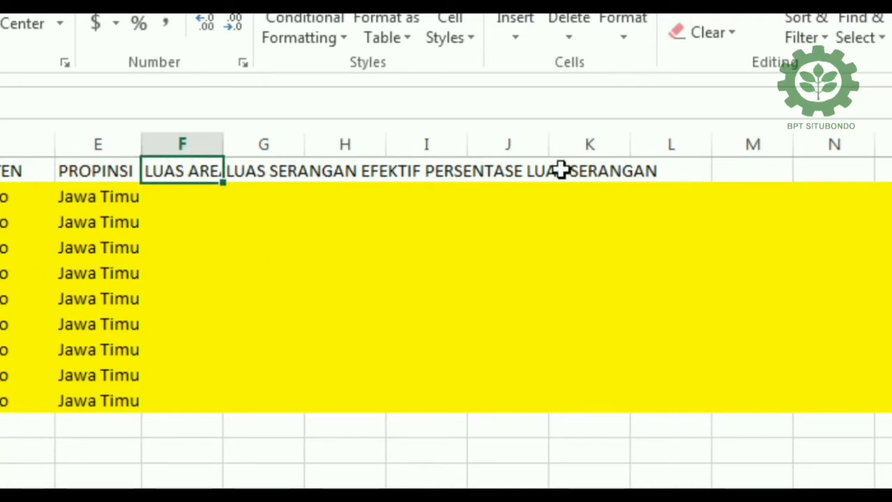
double_click(223, 142)
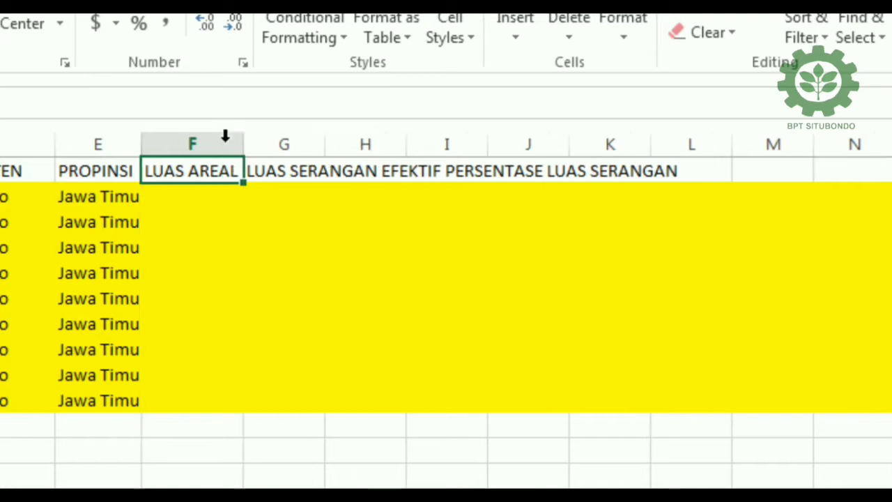
double_click(327, 142)
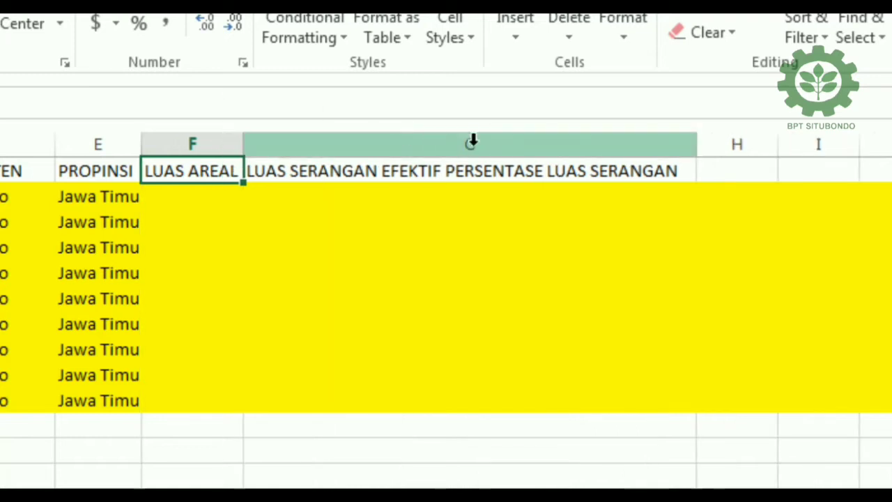
Cut PERSENTASE LUAS SERANGAN from the G1 heading and refit column G.
click(319, 171)
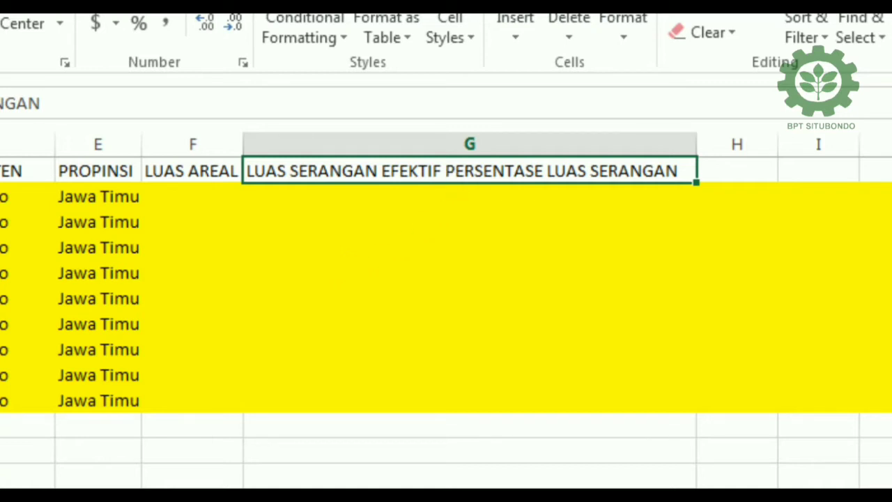
double_click(53, 103)
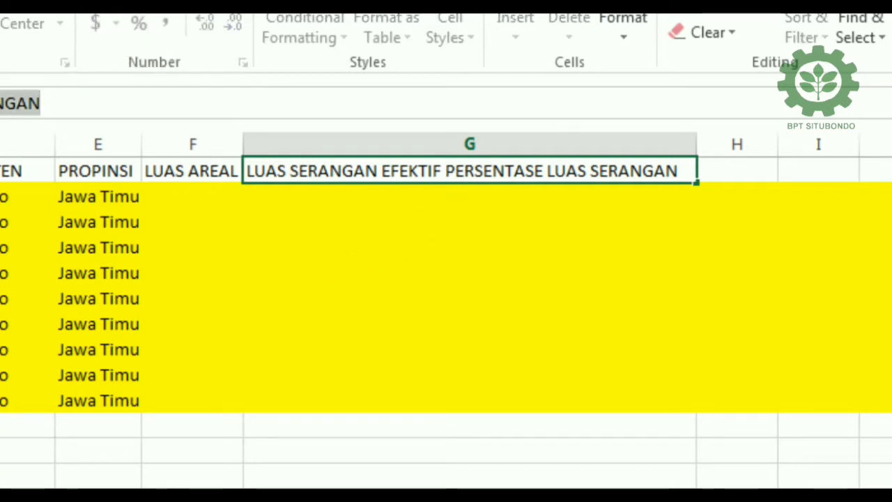
key(BackSpace)
click(283, 451)
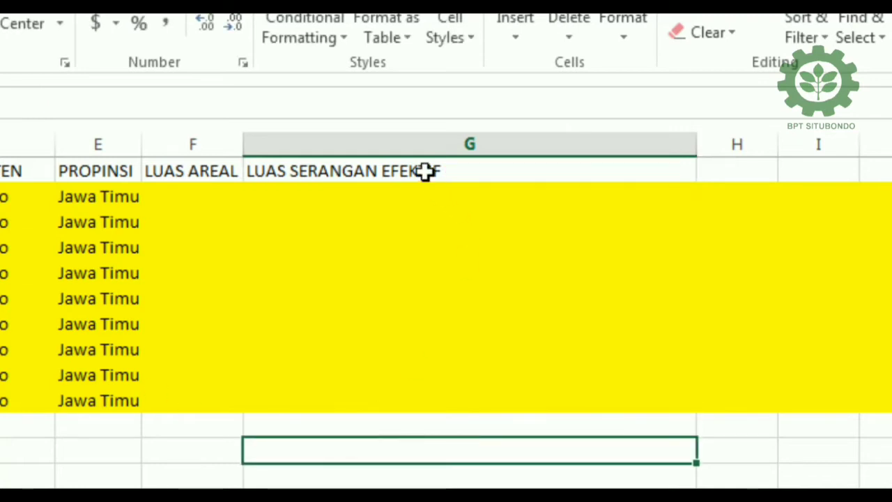
click(640, 144)
double_click(695, 144)
click(487, 175)
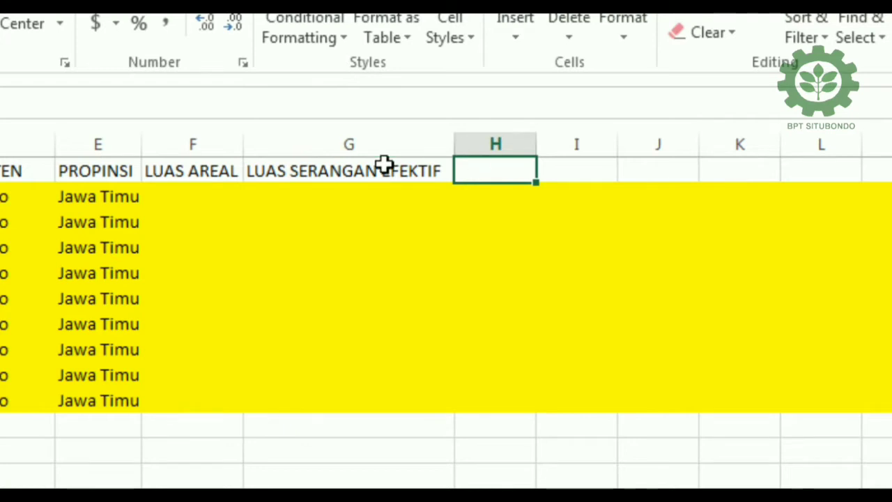
Paste PERSENTASE LUAS SERANGAN into H1 and widen column H to fit.
right_click(472, 163)
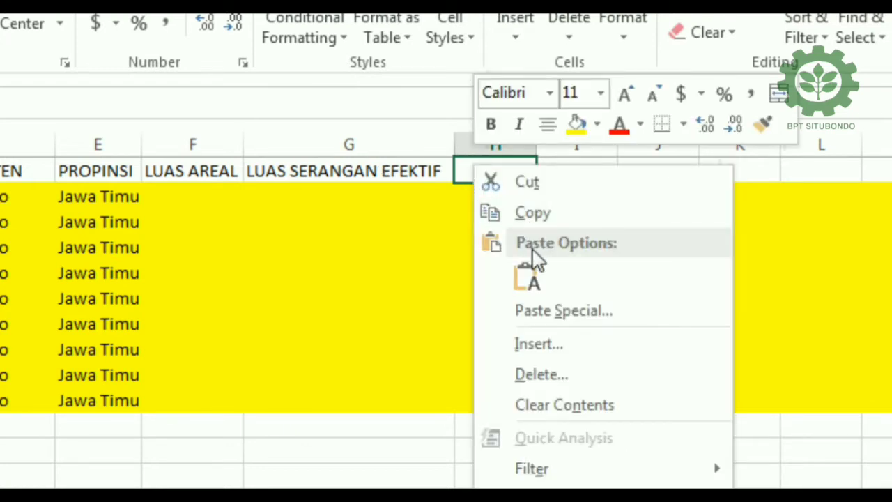
click(529, 281)
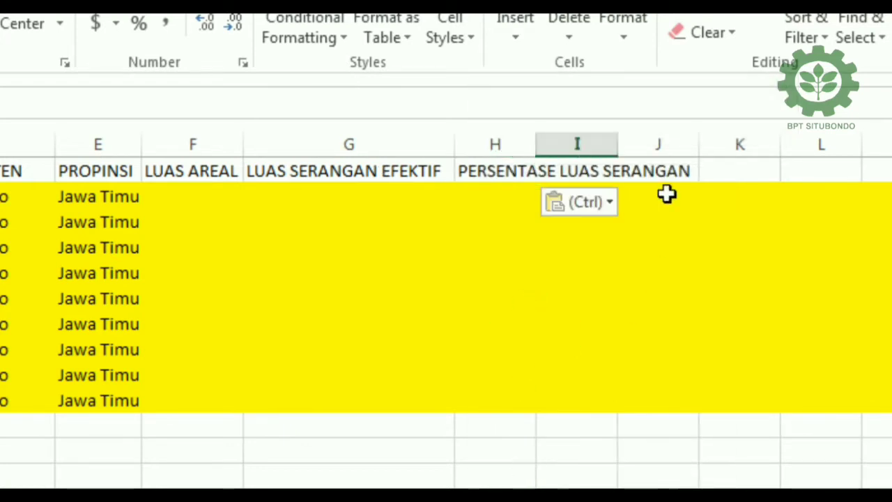
click(494, 144)
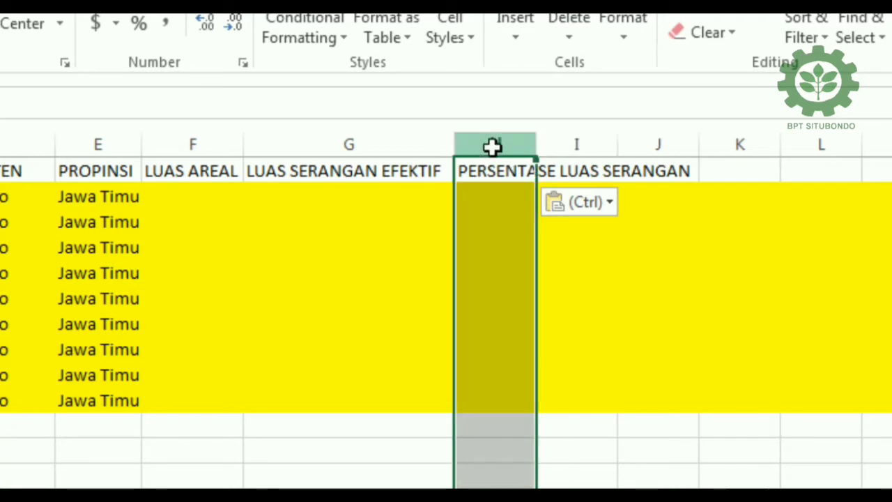
double_click(535, 145)
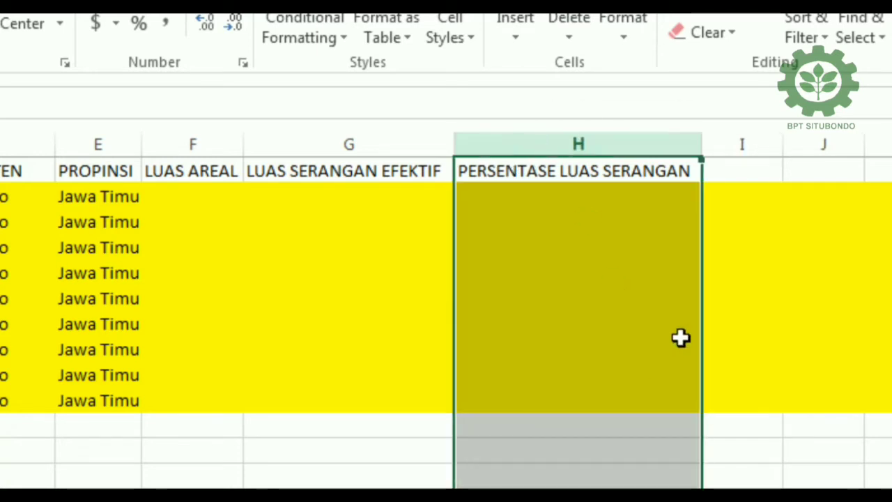
Add the heading INTENSITAS SERANGAN in I1 and widen column I.
click(724, 168)
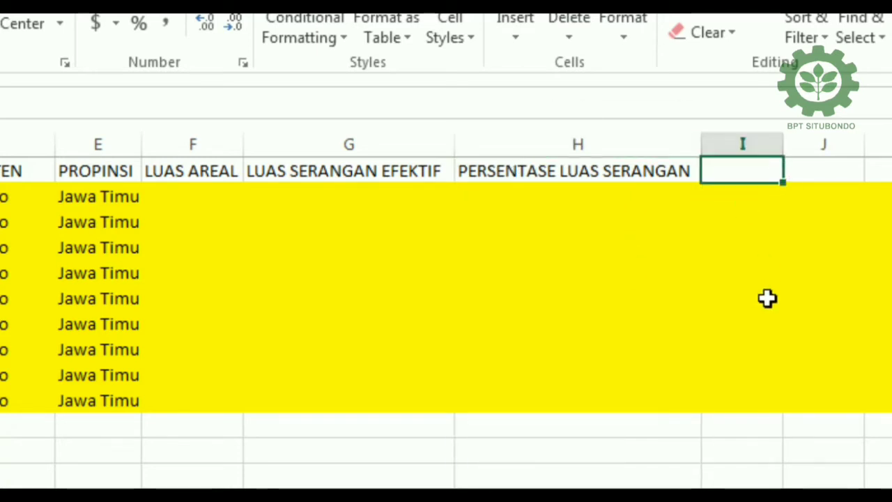
text(INT)
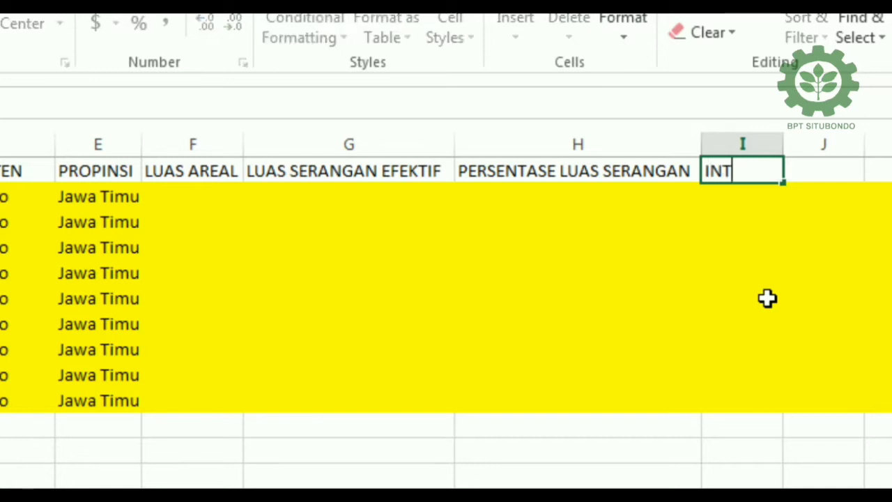
text(ENSIT)
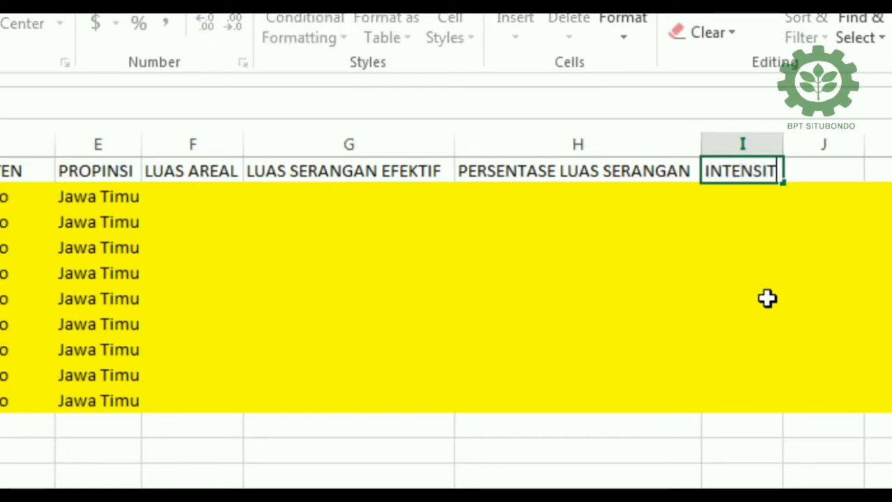
text(AS)
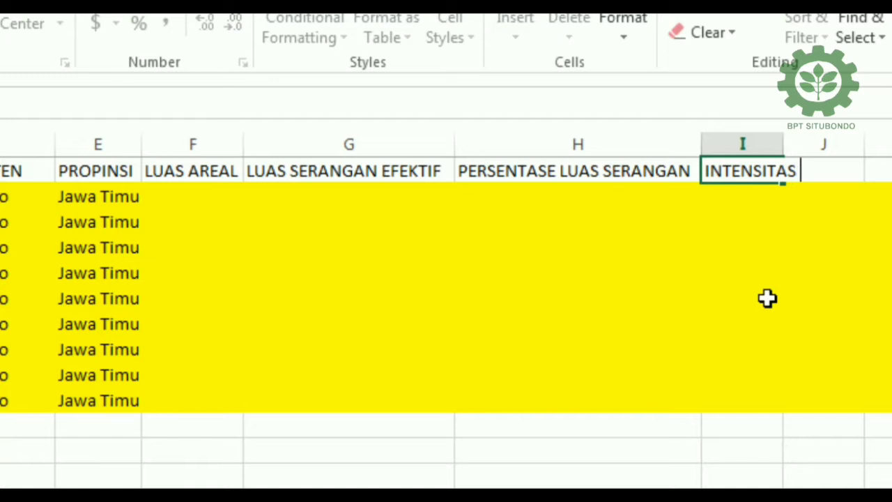
text( SERANGAN)
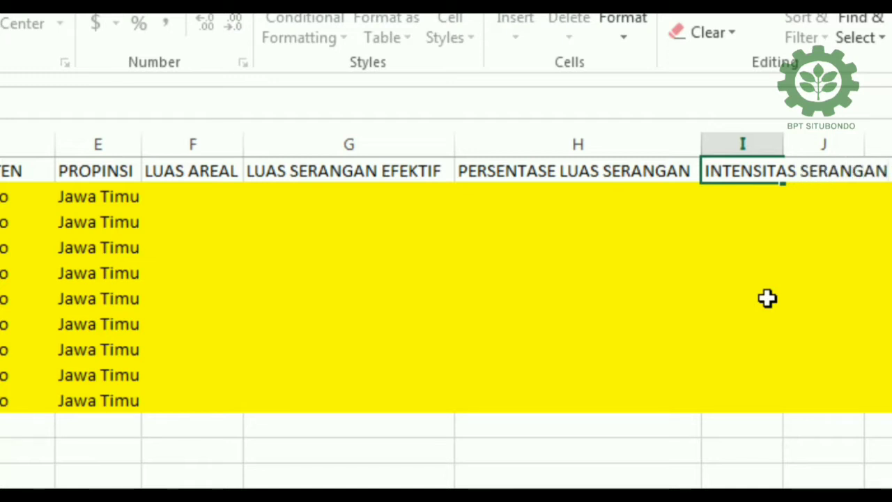
key(Tab)
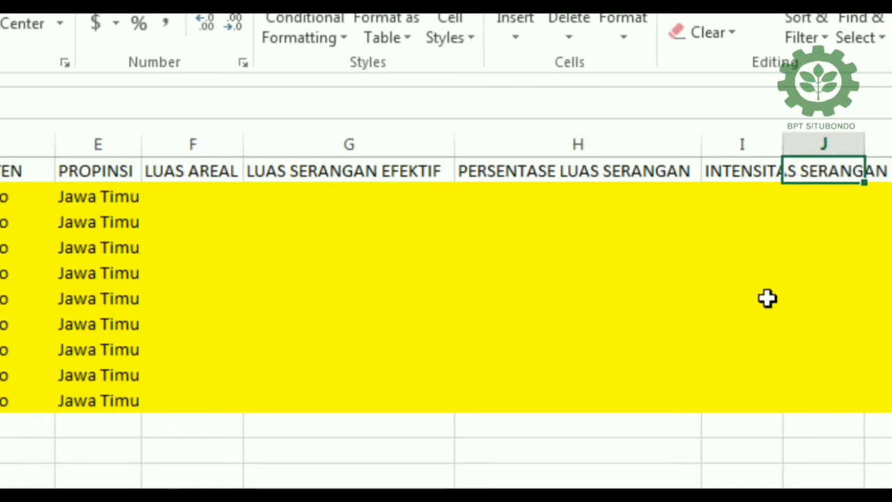
double_click(782, 149)
Add the heading KERUGIAN HASIL (Rp) in J1 and widen column J to fit.
scroll(347, 413, right, 3)
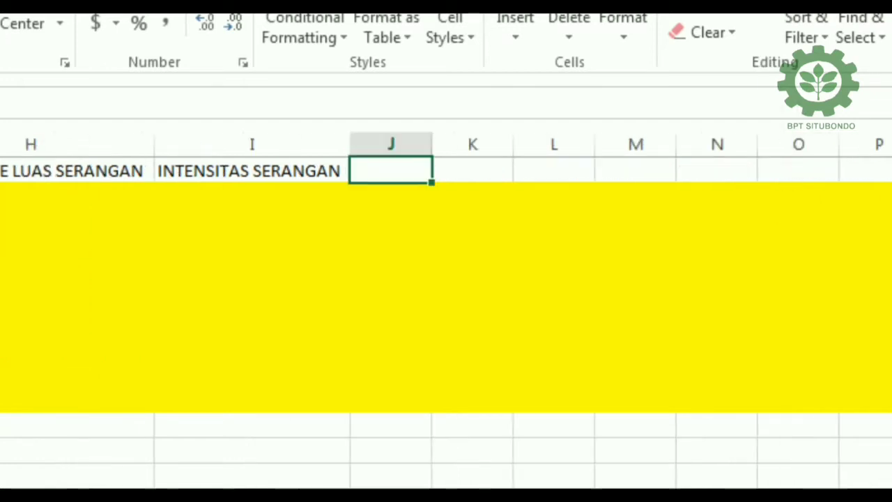
scroll(346, 412, right, 1)
text(K)
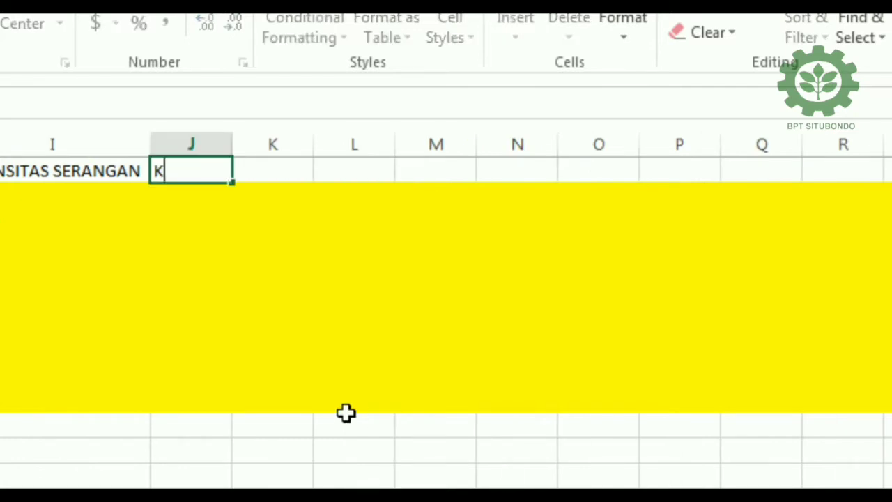
text(ERUGI)
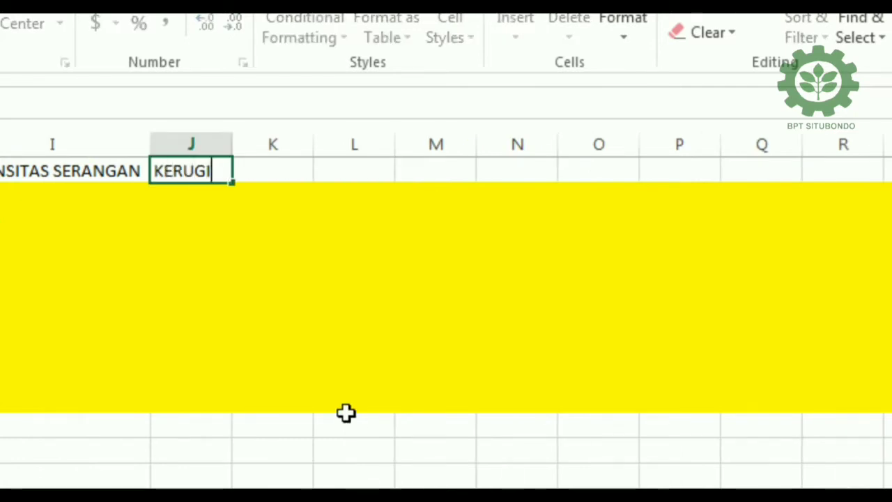
text(AN HASIL ()
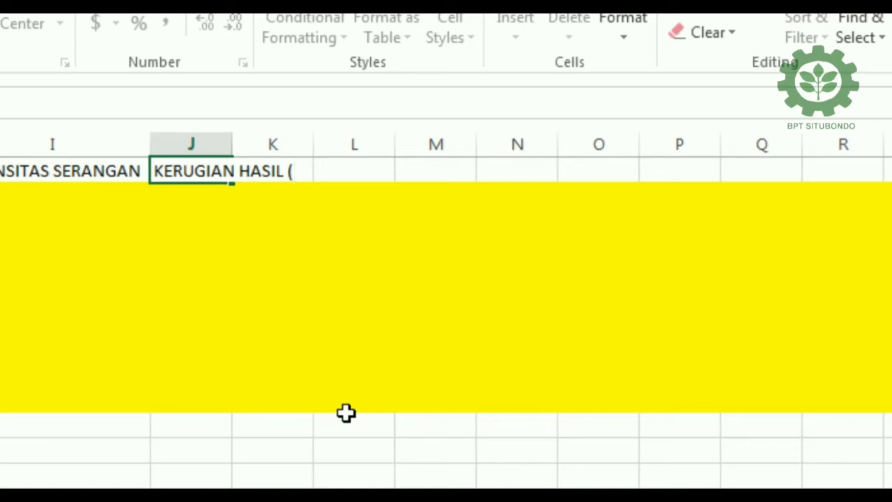
text(R)
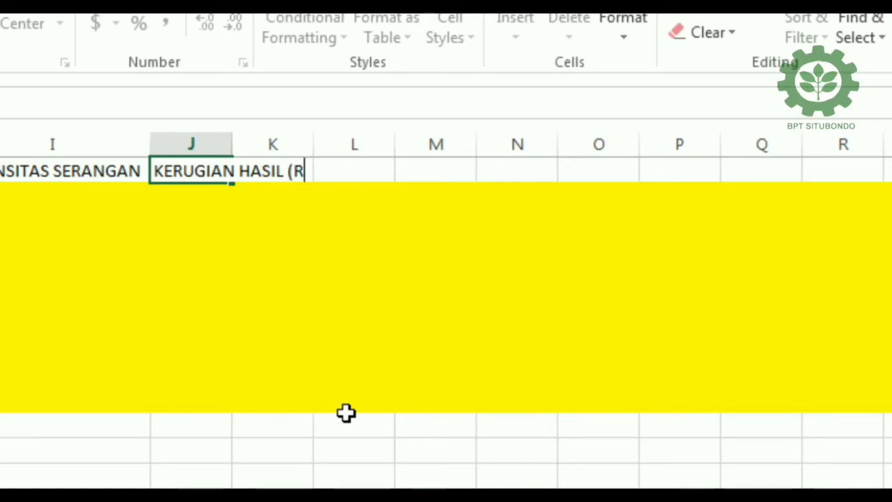
text(p)
click(404, 458)
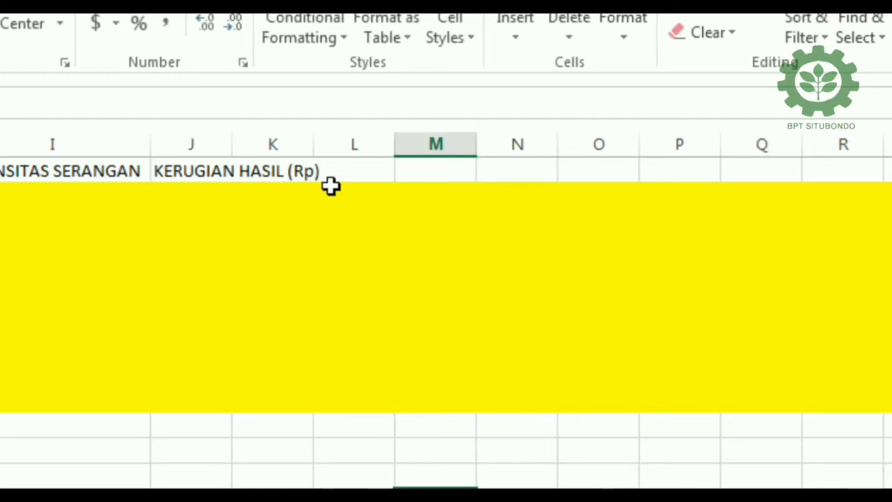
click(338, 176)
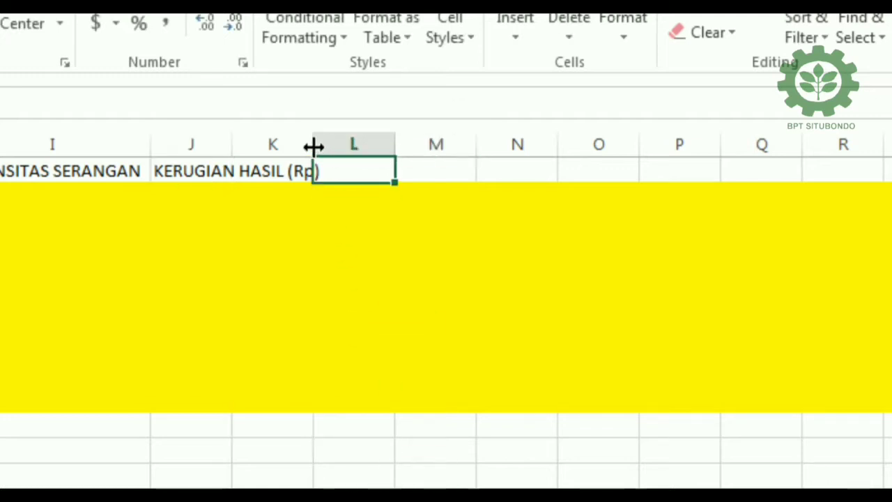
click(212, 143)
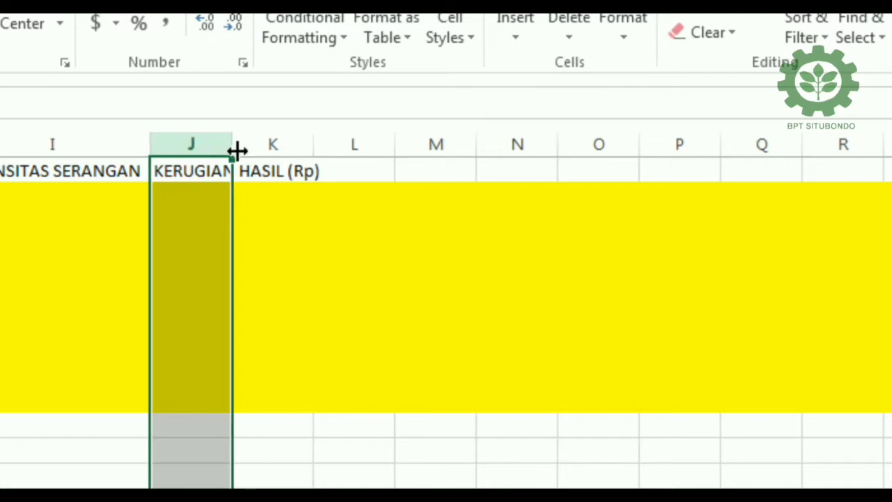
double_click(237, 150)
click(367, 167)
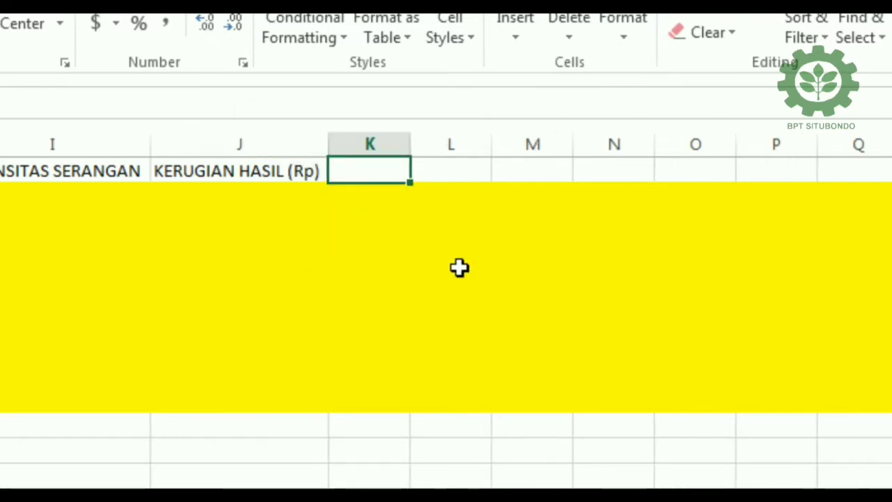
Copy that heading into K1 and edit it to KEHILANGAN HASIL (ton).
click(286, 170)
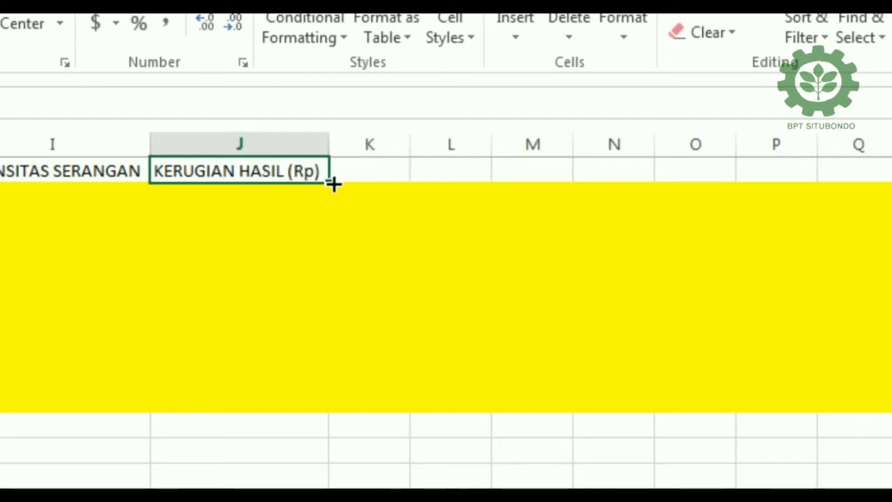
drag(333, 183, 380, 186)
click(372, 174)
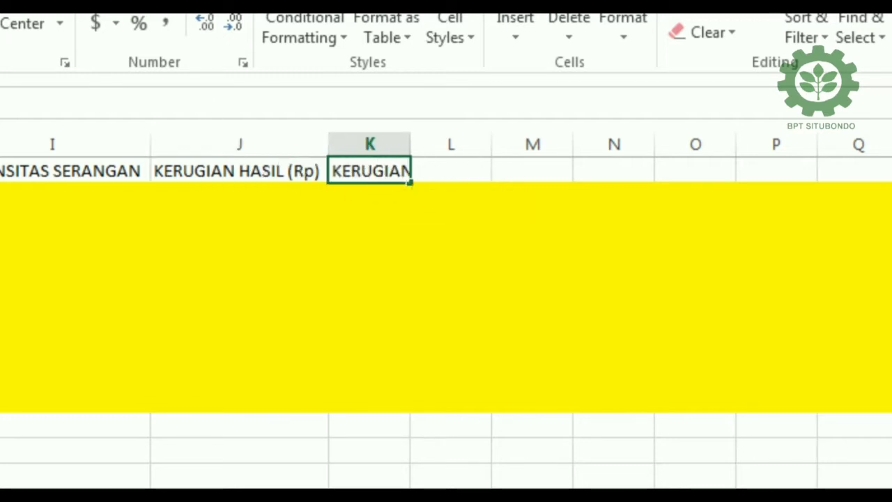
key(F2)
key(BackSpace)
key(BackSpace)
key(BackSpace)
text(HILANG)
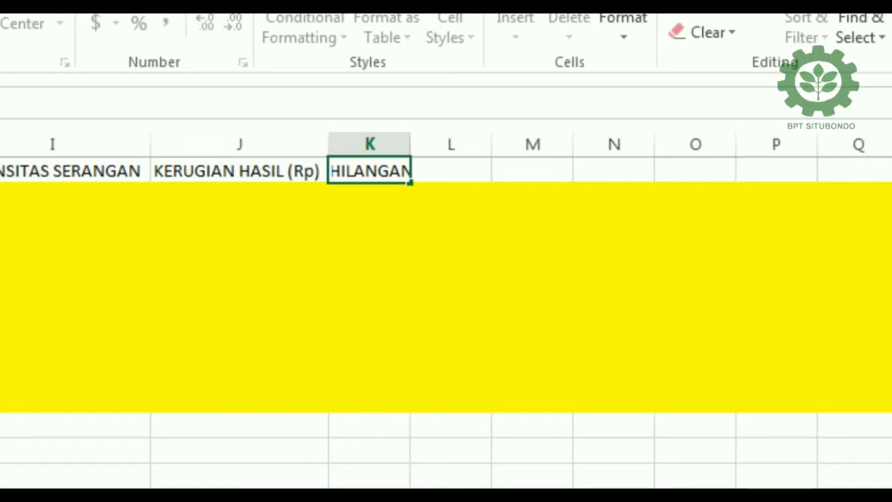
key(End)
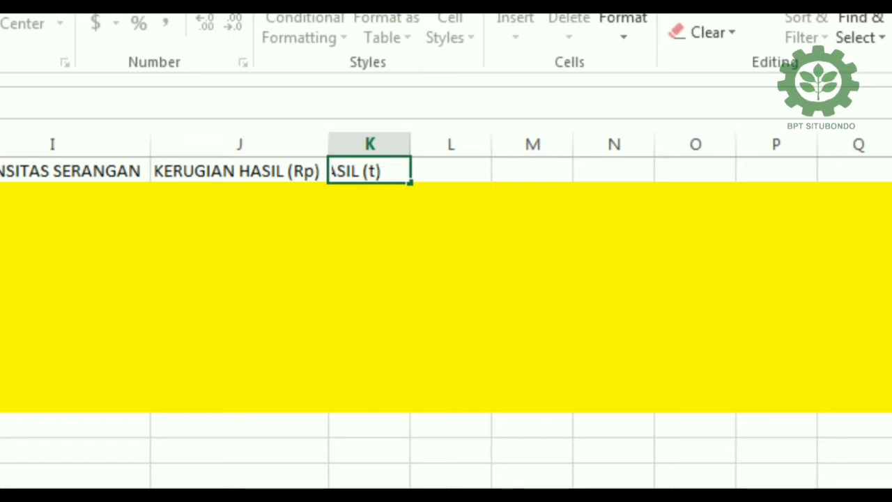
text(on)
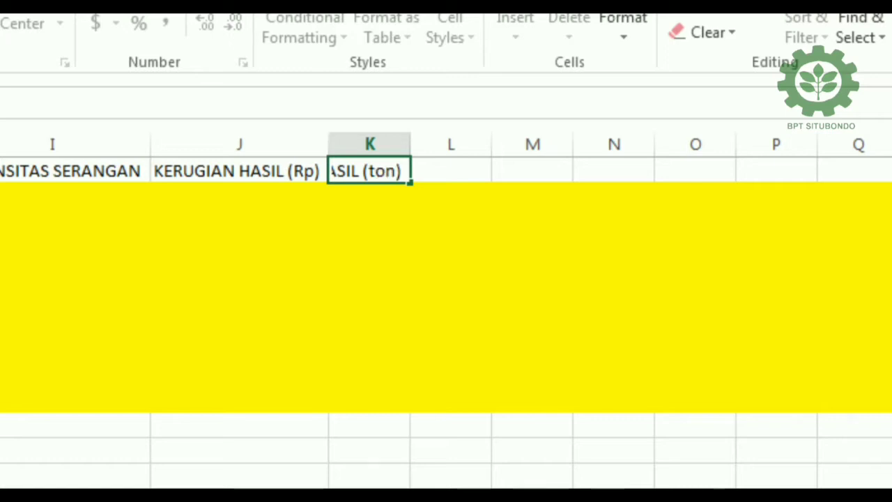
key(Return)
key(Left)
key(Left)
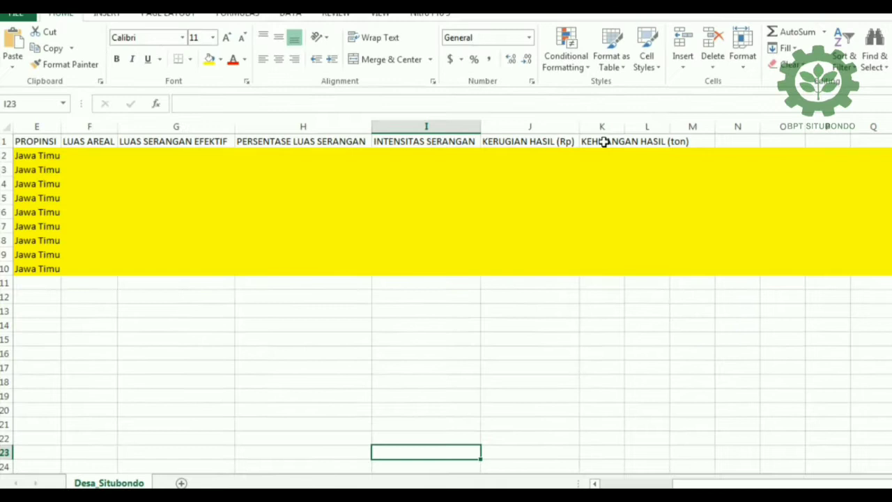
Autofit column A to the village names and widen column E to show Jawa Timur.
click(604, 142)
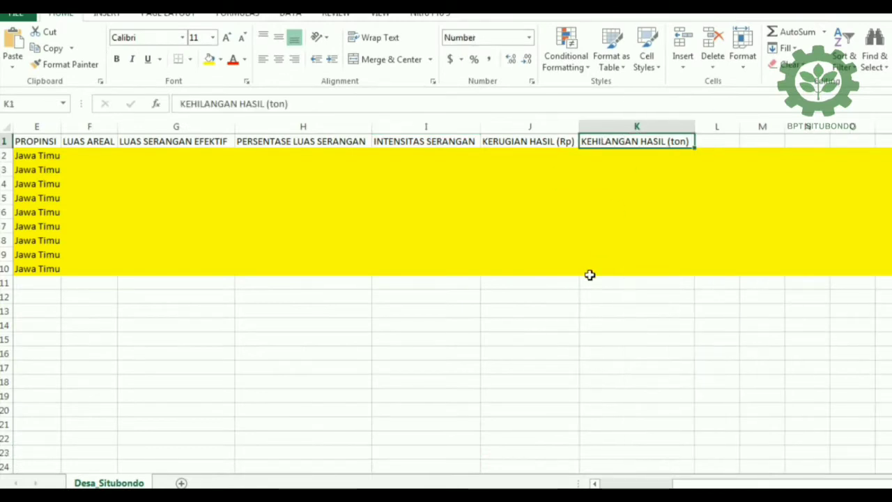
key(Down)
key(Down)
key(Down)
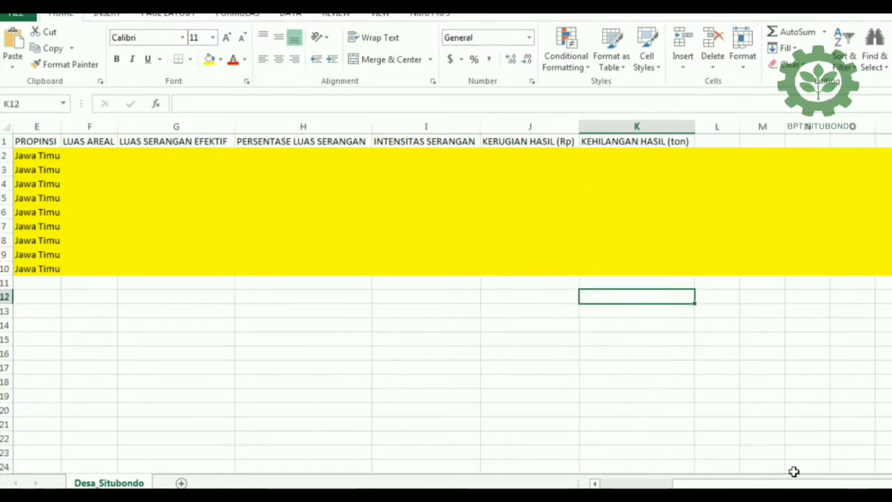
drag(788, 481, 718, 481)
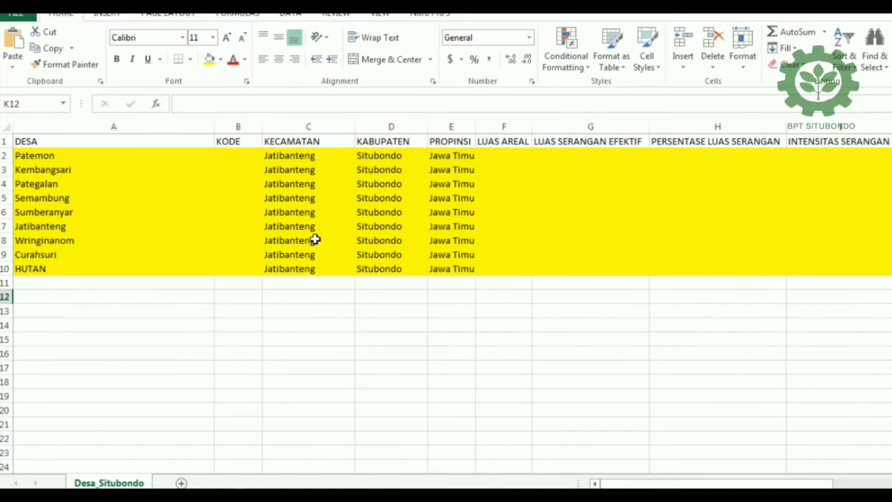
click(202, 141)
double_click(212, 128)
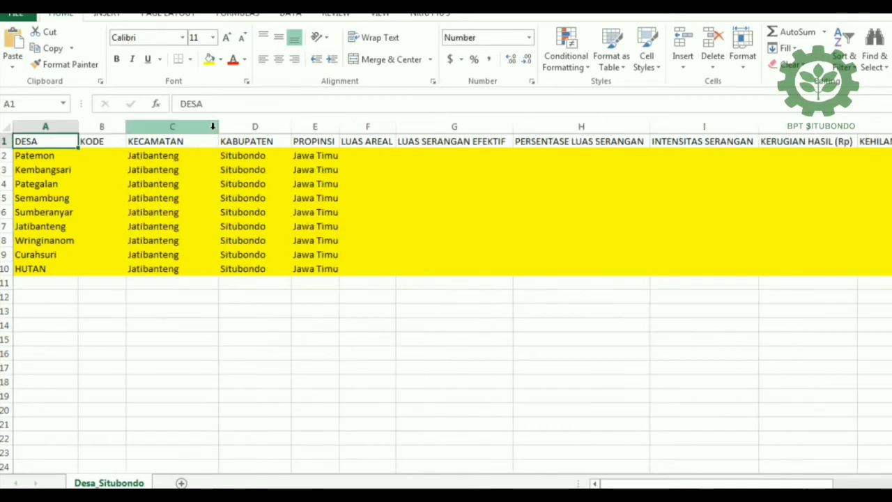
click(303, 351)
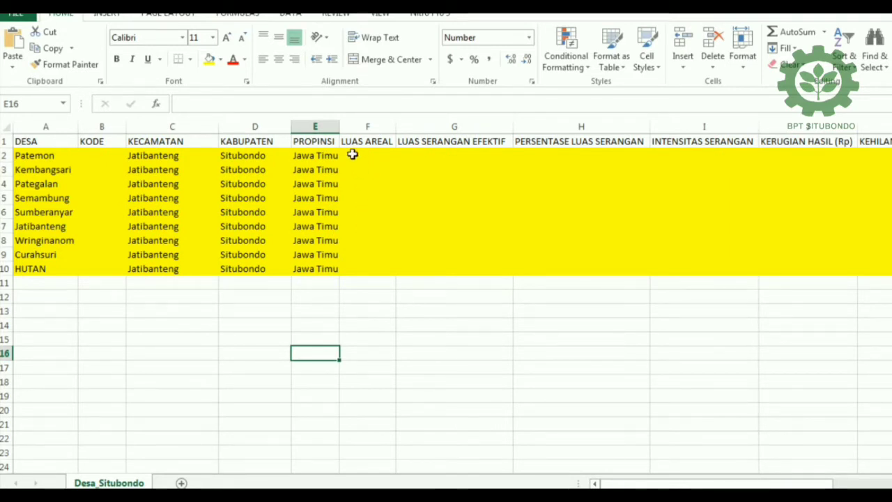
drag(339, 126, 340, 126)
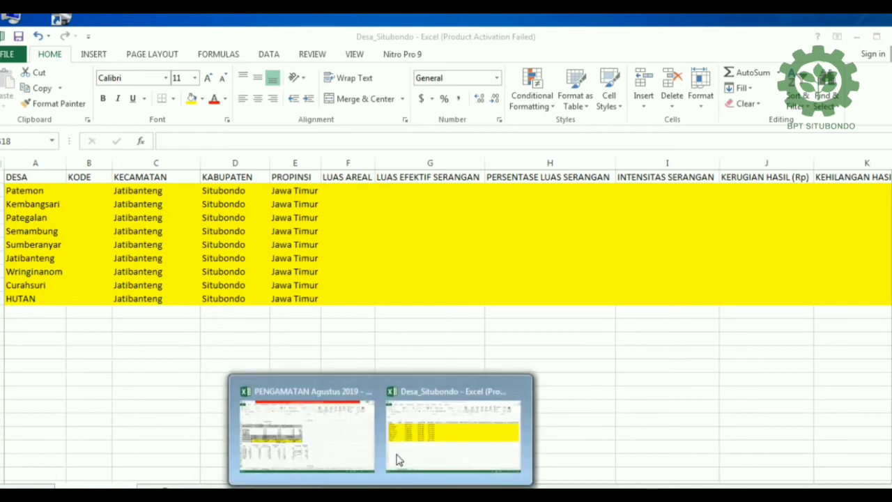
Copy the nine Luas values from the PENGAMATAN Jatibanteng sheet, then return to Desa_Situbondo.
click(299, 432)
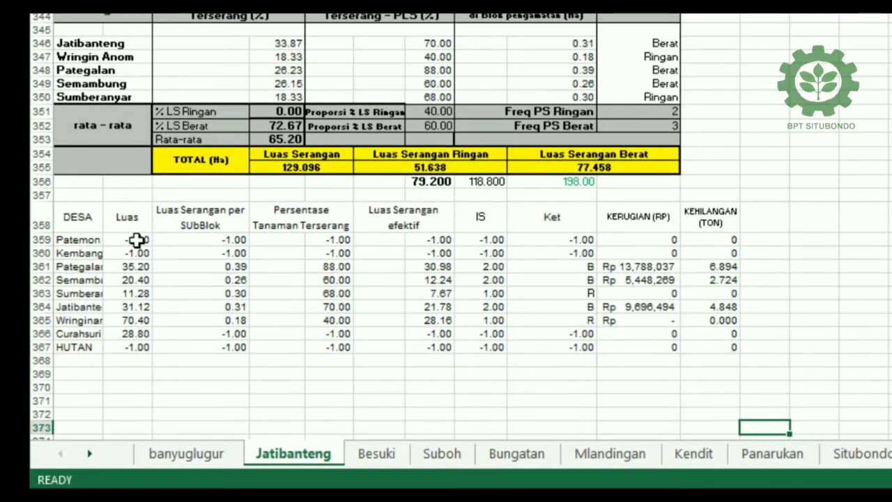
drag(135, 239, 128, 340)
key(ctrl+v)
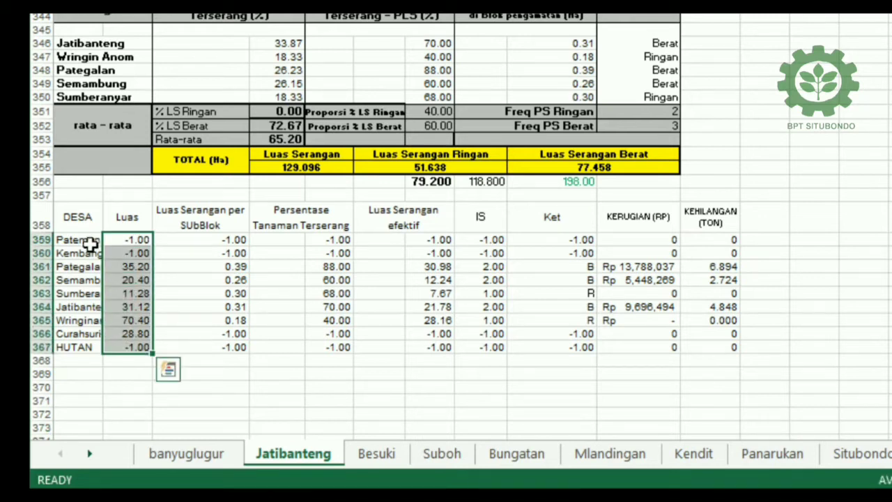
click(99, 395)
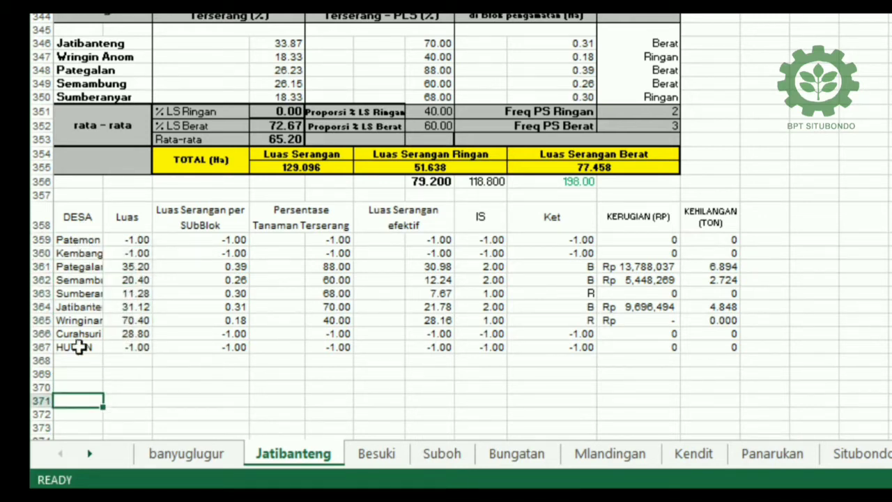
drag(135, 241, 130, 340)
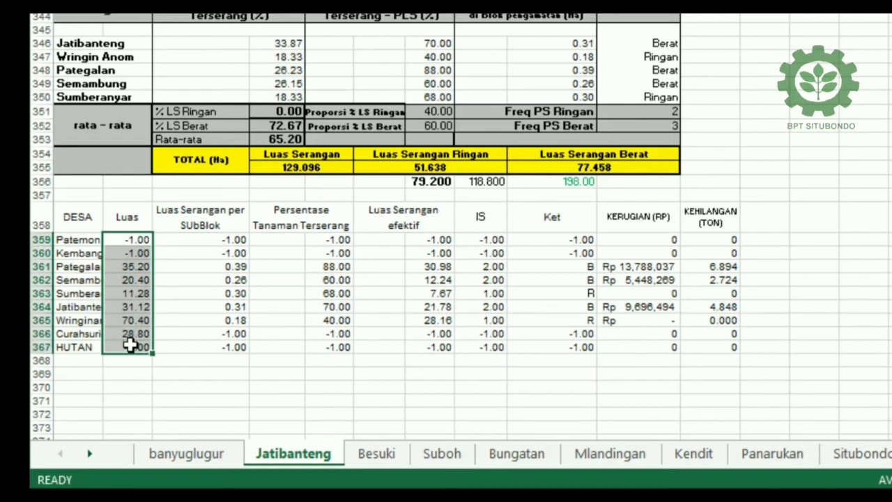
right_click(128, 295)
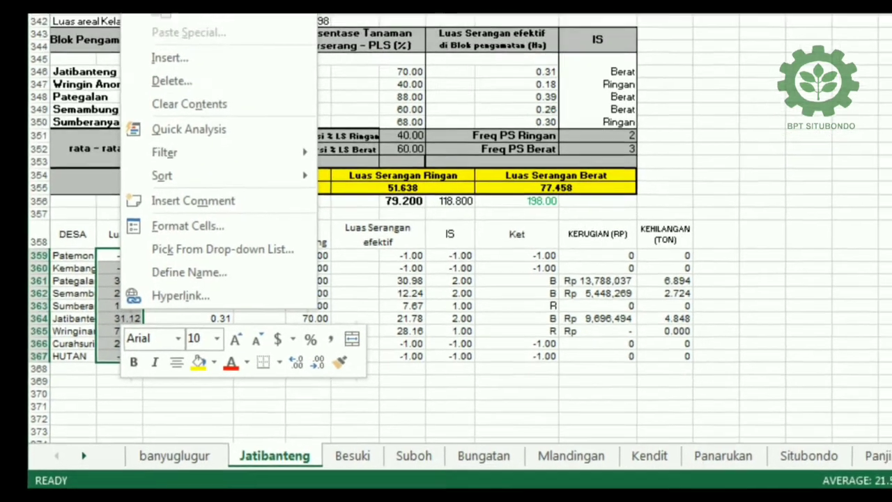
key(ctrl+c)
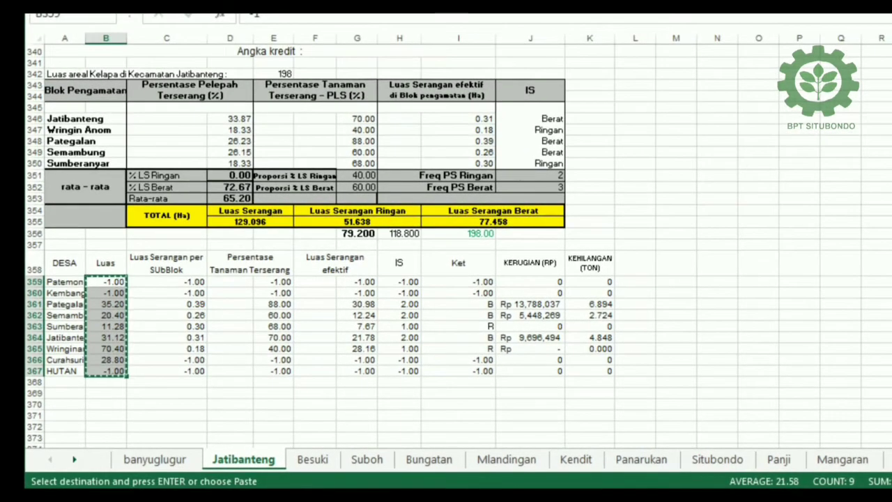
click(607, 404)
Paste the Luas area values into LUAS AREAL at F2 and show them with two decimals.
click(492, 110)
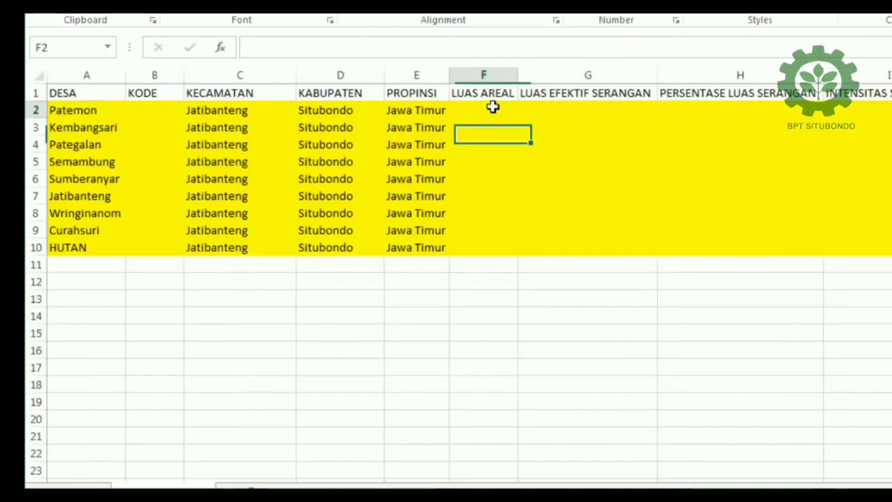
right_click(492, 107)
click(554, 185)
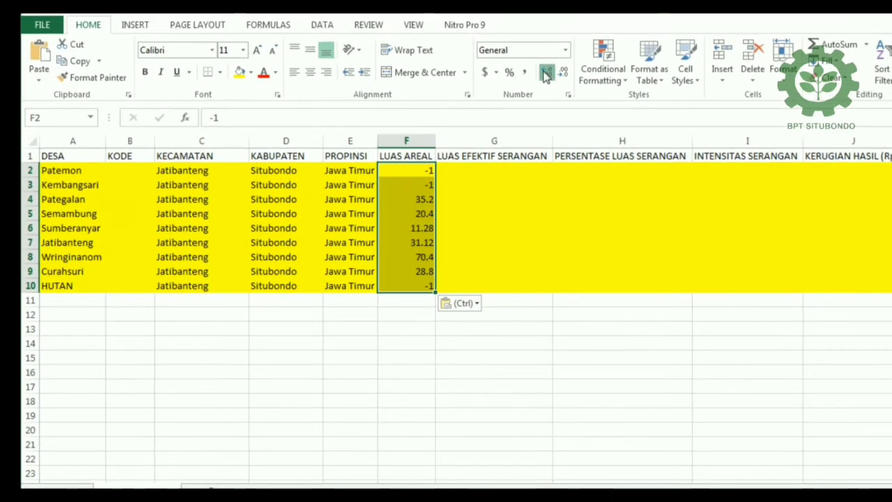
click(550, 69)
click(499, 356)
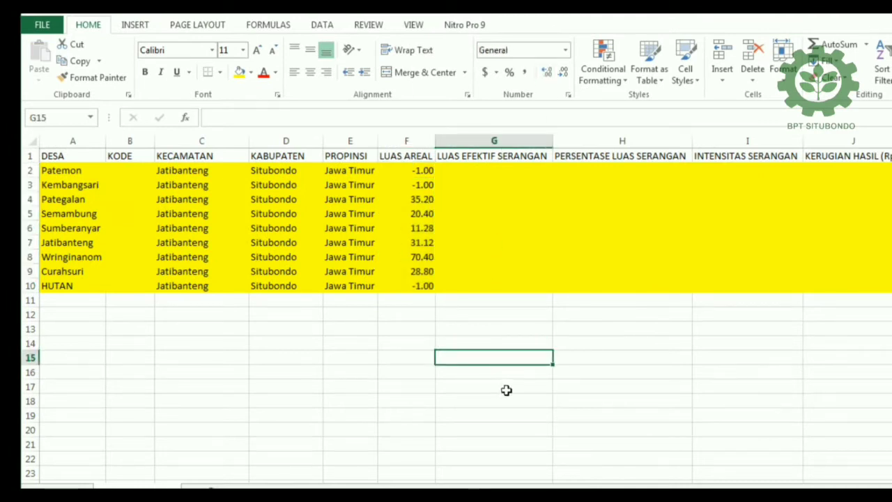
Select the Patemon, Kembangsari and HUTAN rows to review their areas.
click(458, 314)
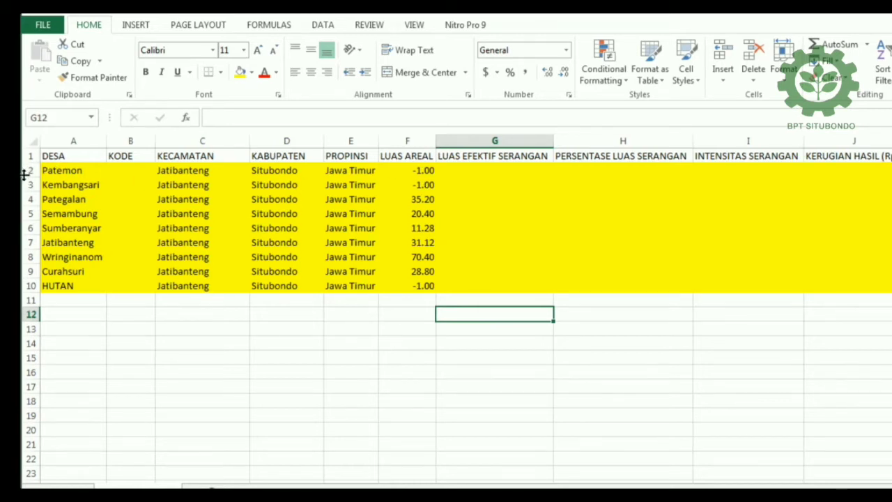
drag(28, 170, 28, 185)
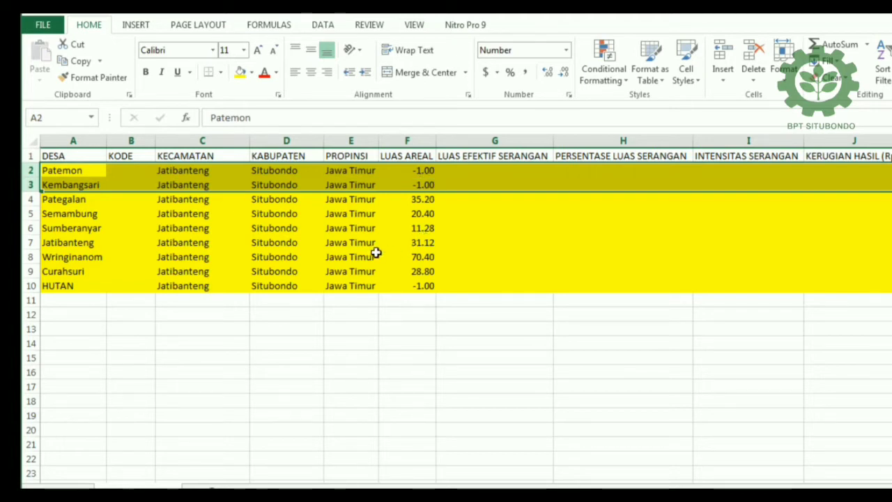
click(30, 286)
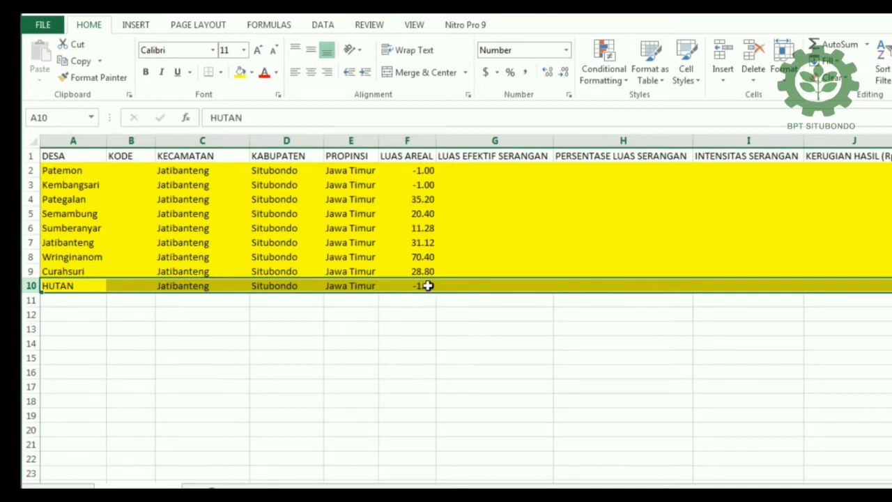
click(463, 325)
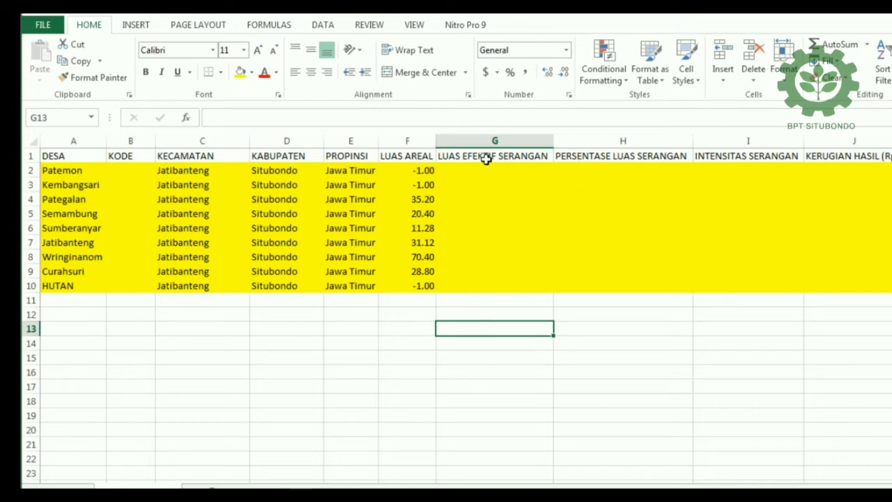
Review the header row, select the first LUAS EFEKTIF SERANGAN cell and switch between workbooks.
click(669, 155)
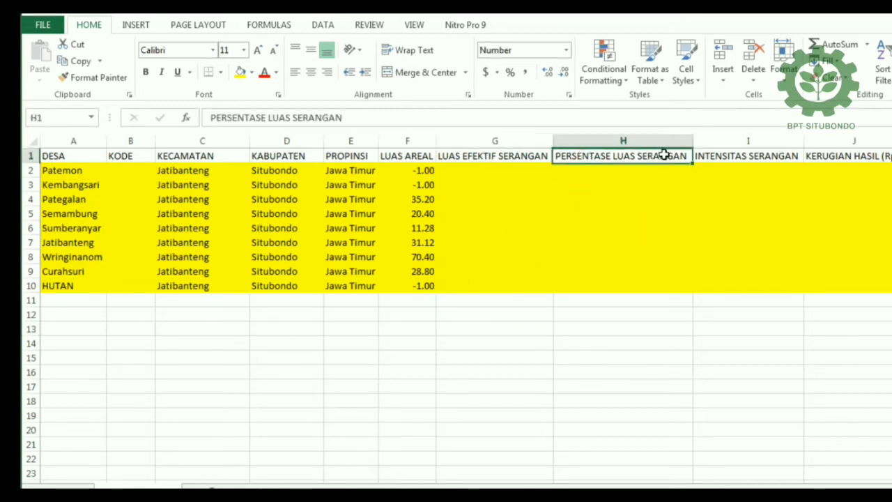
click(729, 155)
click(839, 154)
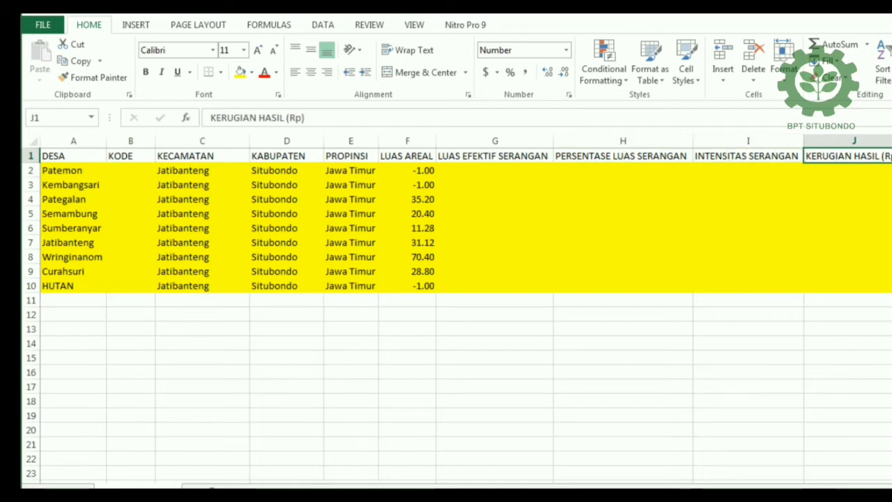
key(Right)
click(504, 170)
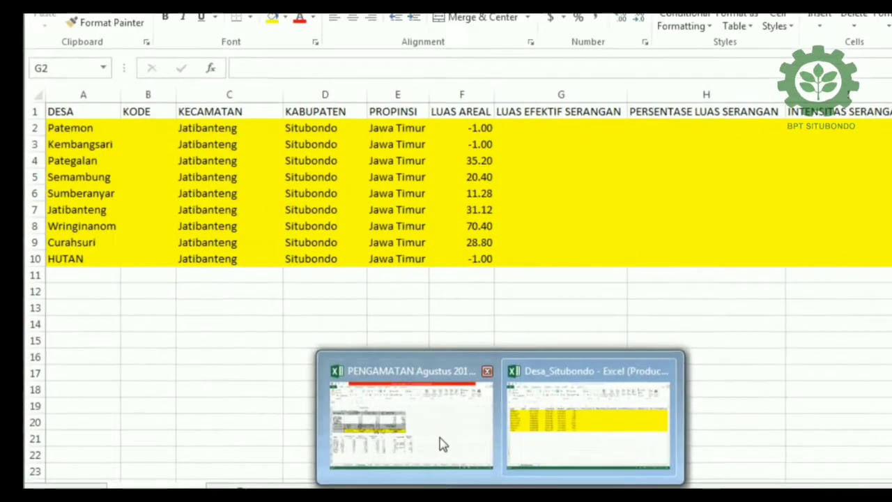
click(442, 439)
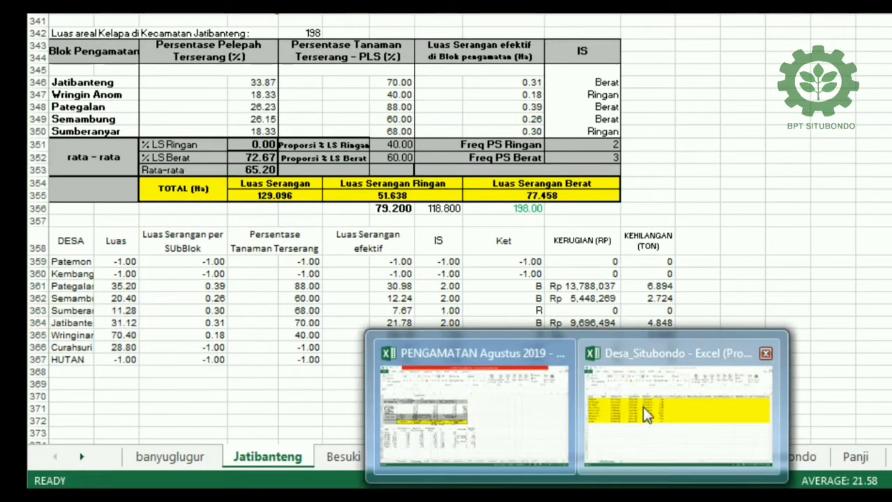
click(645, 415)
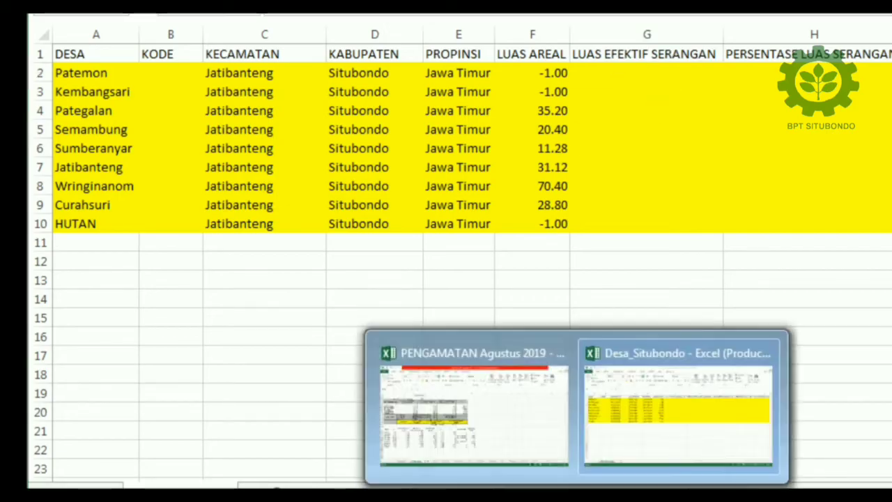
click(472, 408)
key(ctrl+v)
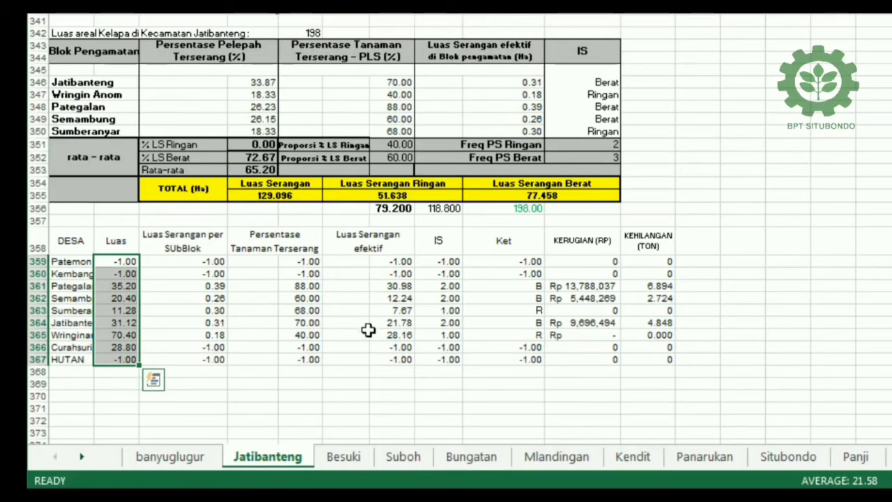
Copy the effective attack areas from PENGAMATAN and paste them as values into G2 with two decimals.
drag(402, 261, 396, 355)
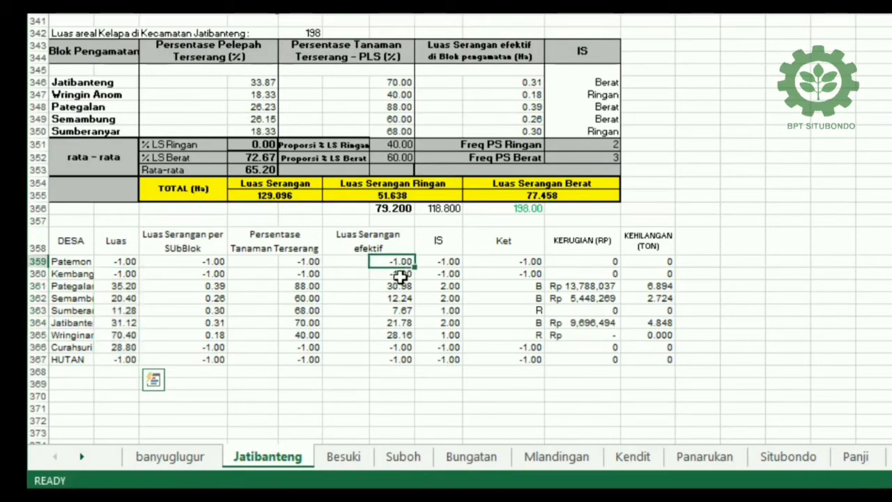
right_click(395, 356)
click(439, 21)
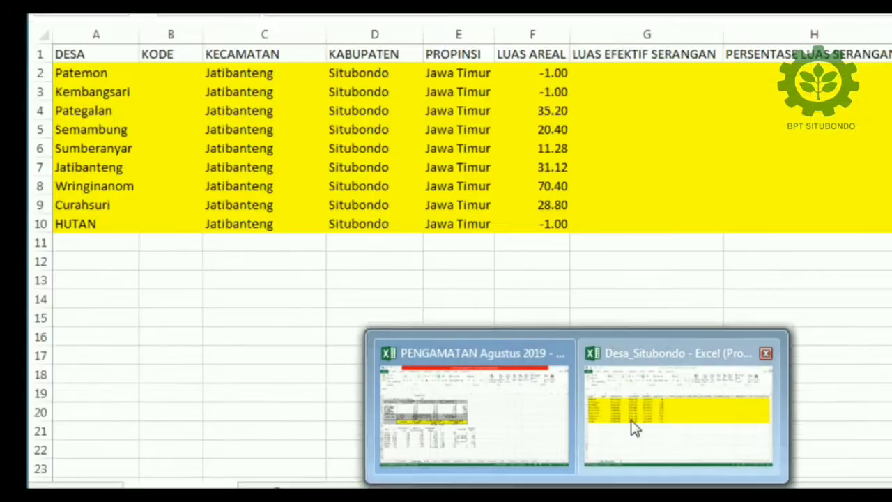
click(631, 424)
right_click(651, 74)
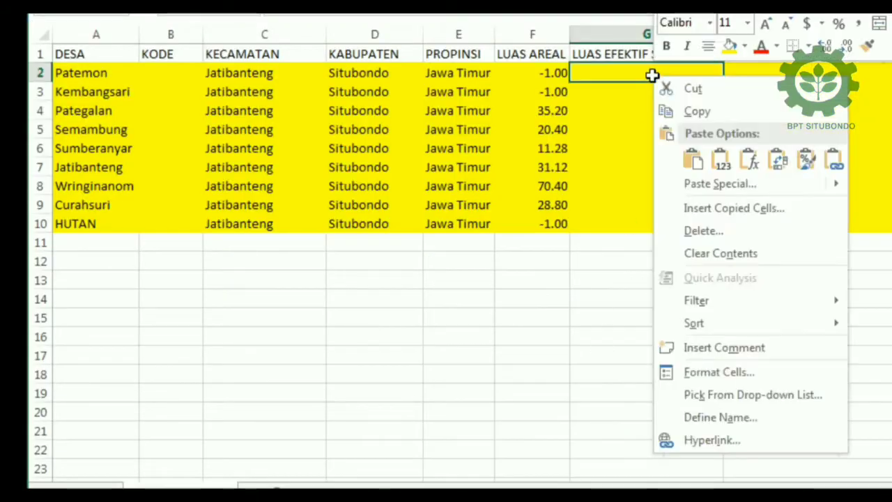
click(722, 163)
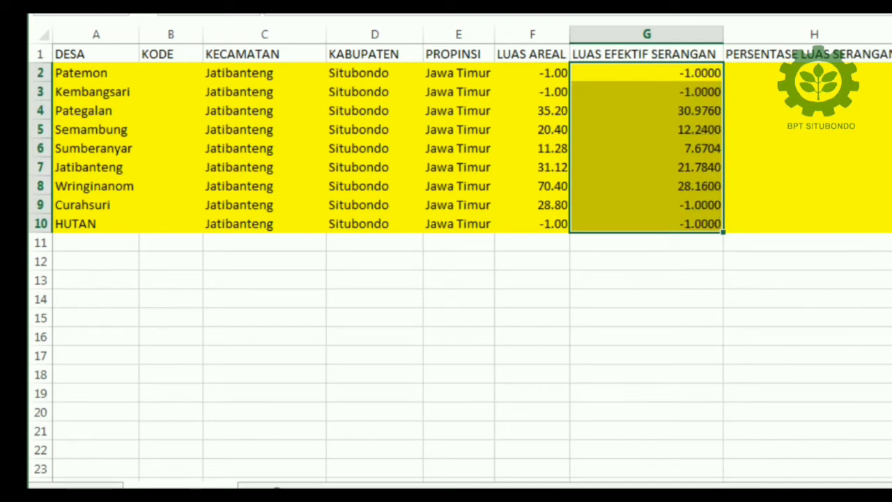
click(724, 339)
Compare Pategalan's effective attack area with its total area.
click(802, 56)
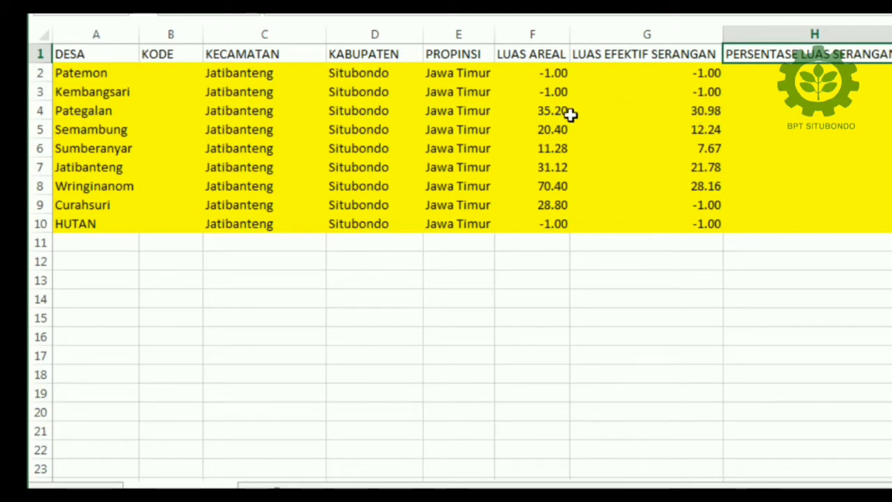
click(709, 113)
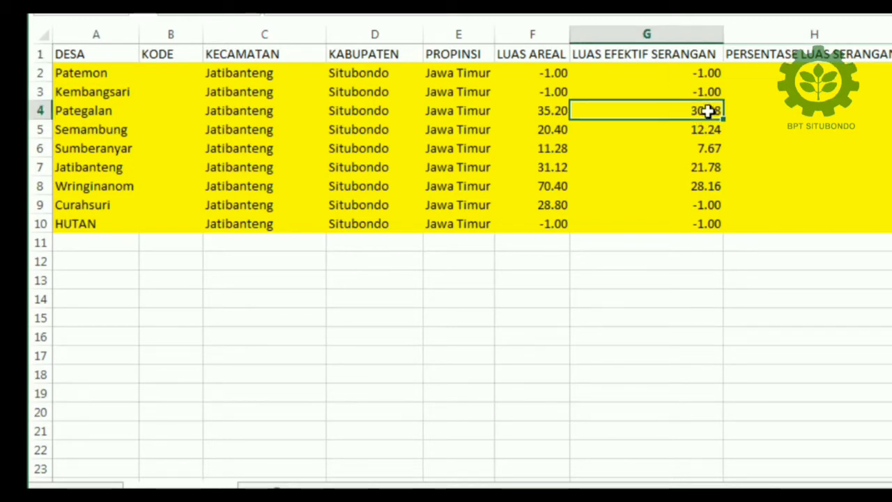
click(545, 111)
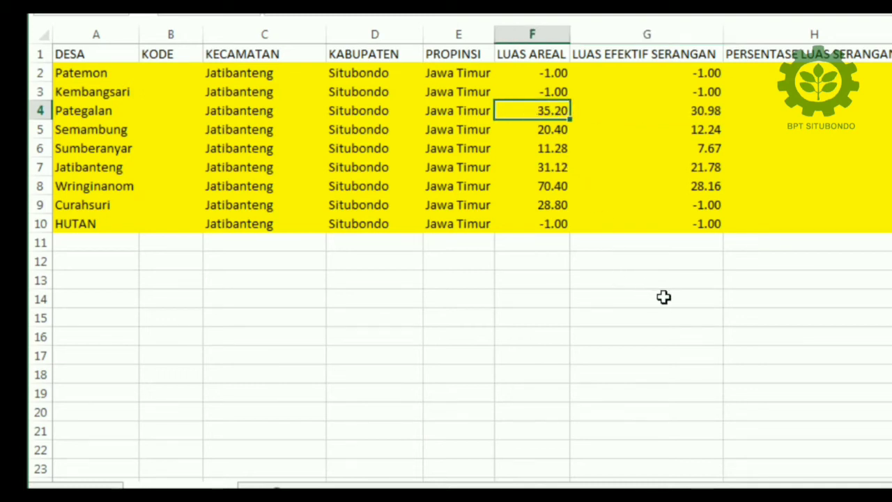
Copy the Persentase Tanaman Terserang values for all villages from the Jatibanteng sheet.
click(760, 112)
click(786, 70)
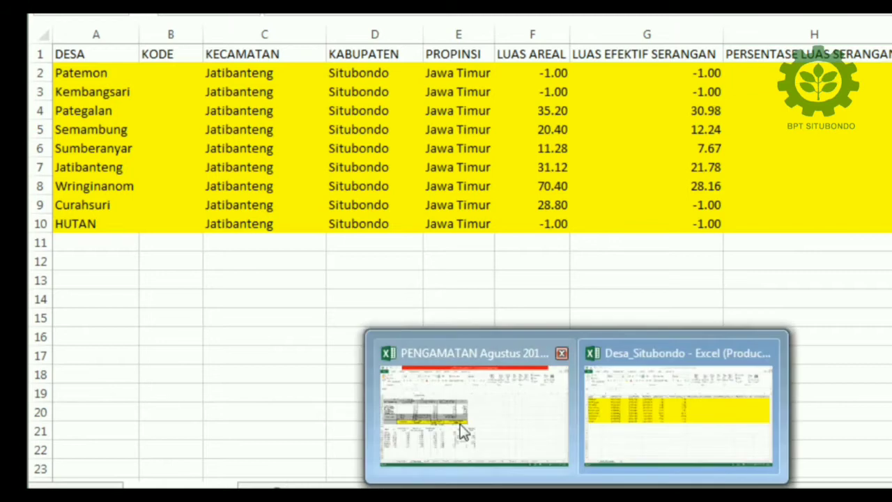
click(460, 418)
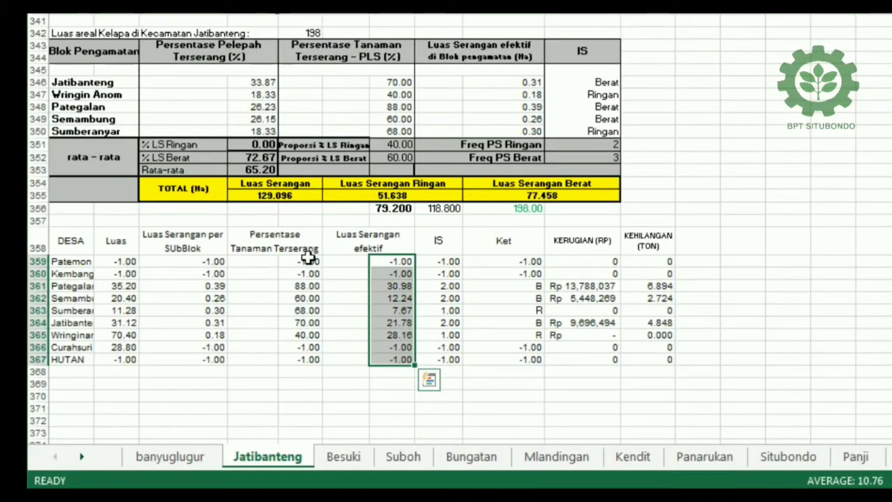
drag(308, 261, 307, 356)
right_click(307, 354)
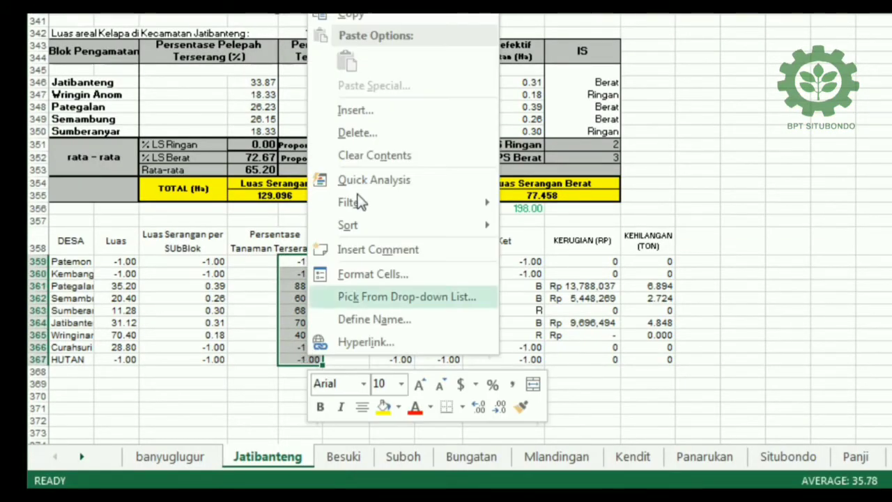
click(351, 15)
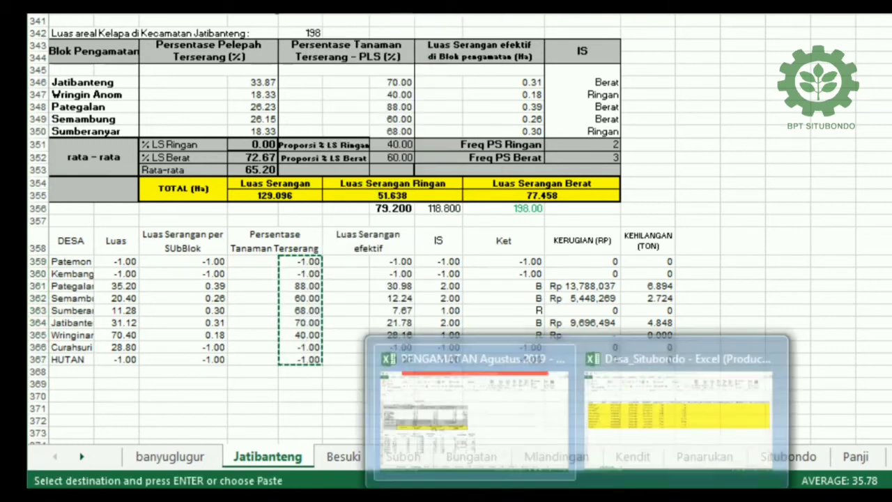
Paste the percentages as values into H2:H10 with two decimals, then return to the Jatibanteng sheet.
click(729, 419)
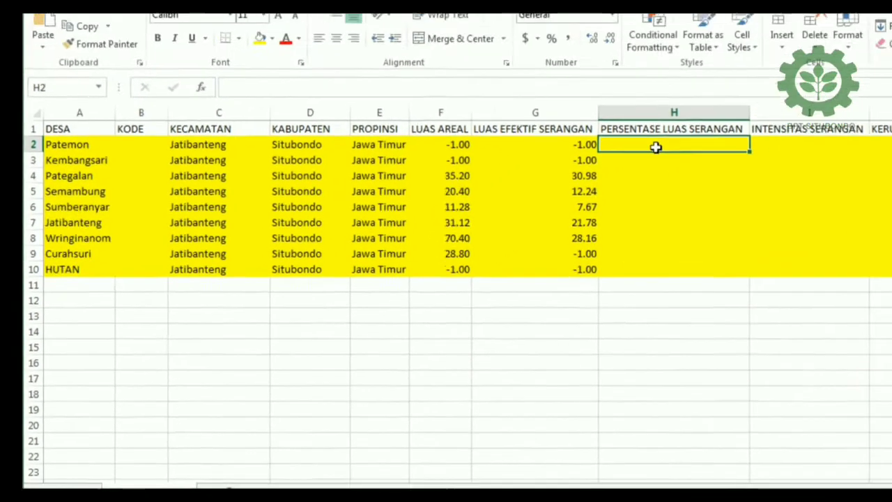
right_click(593, 179)
click(642, 244)
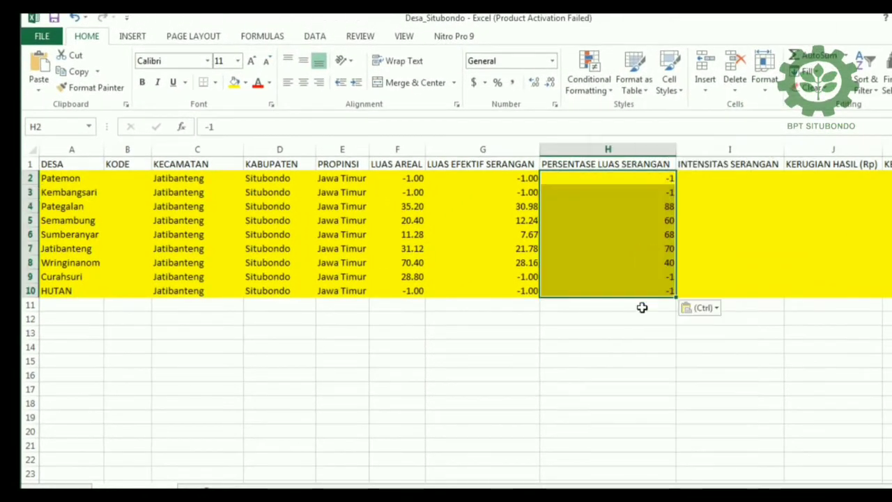
click(534, 82)
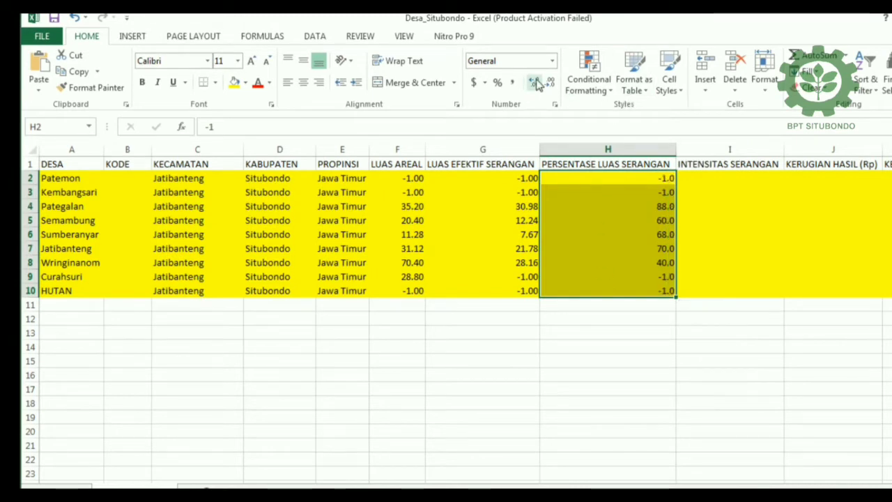
click(534, 83)
click(642, 376)
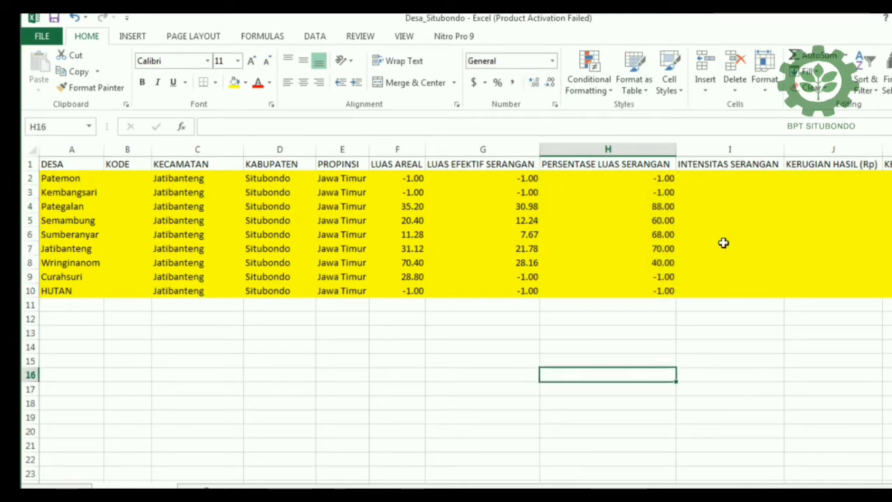
click(739, 167)
key(Down)
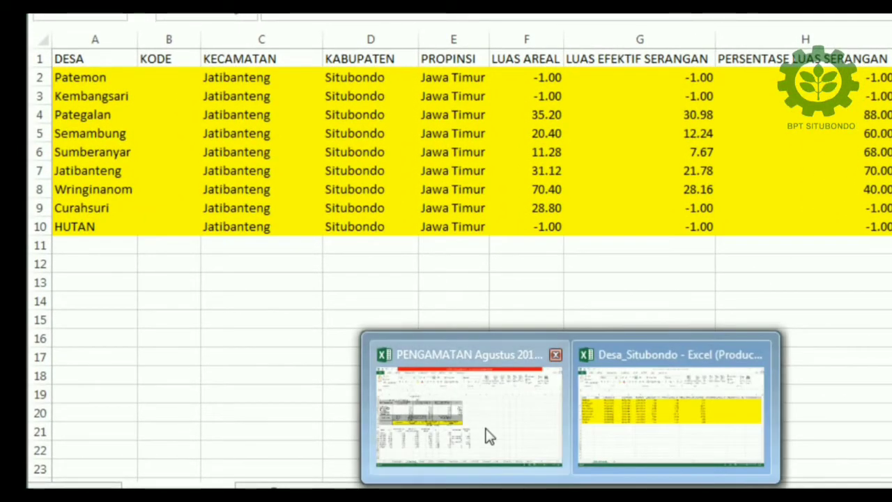
click(488, 433)
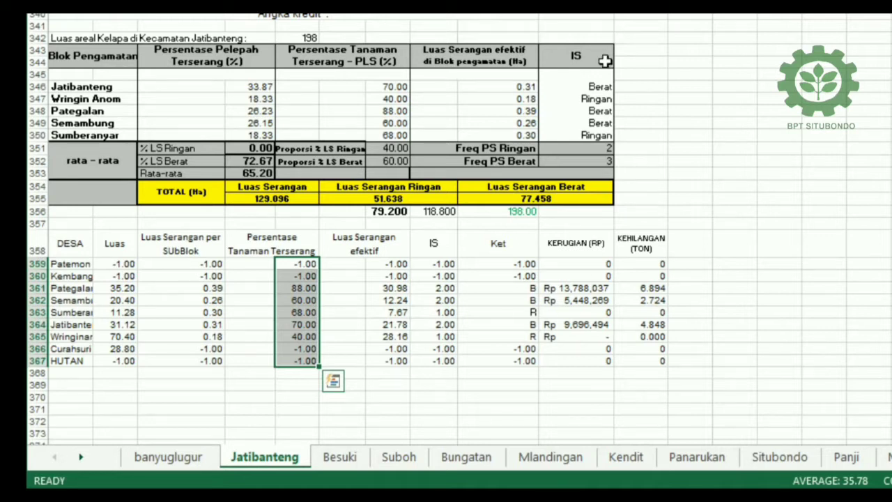
Dismiss the paste tag and review the Jatibanteng sheet's IS values, such as Patemon's.
key(Escape)
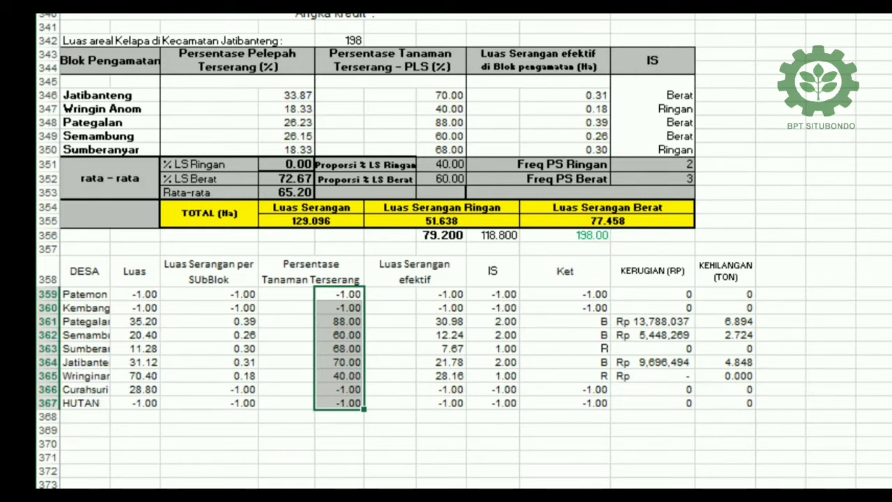
scroll(728, 164, down, 1)
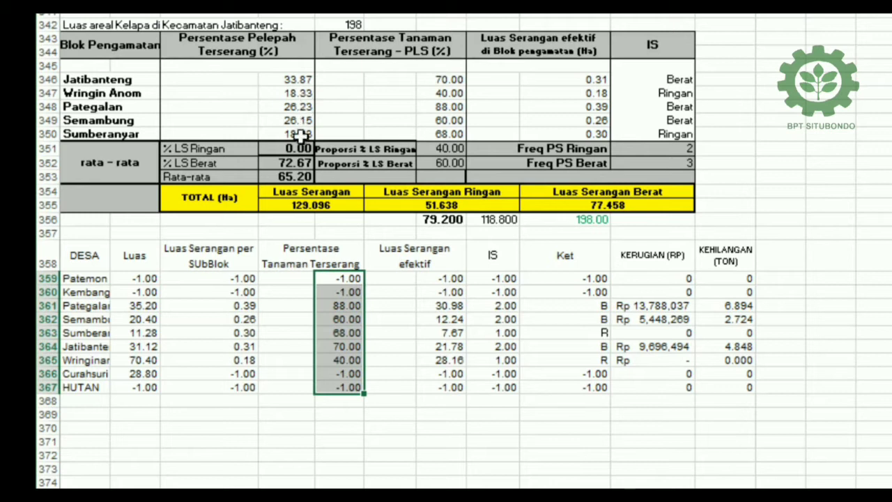
click(500, 278)
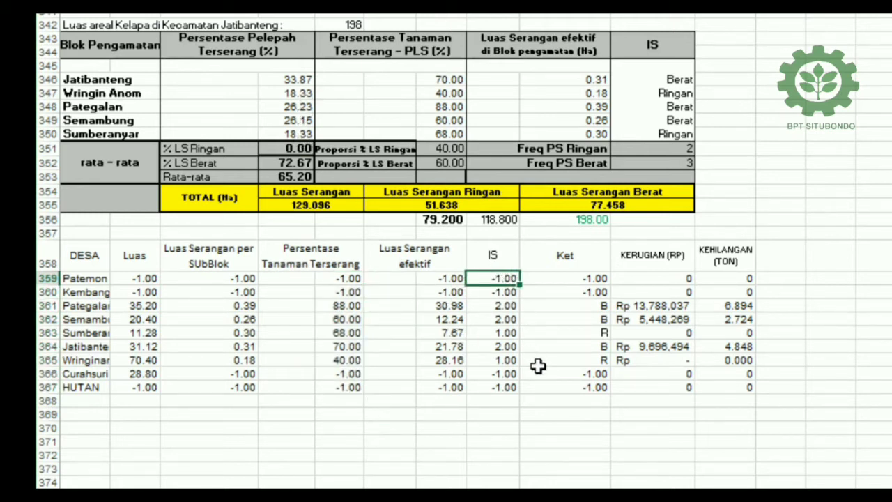
click(551, 400)
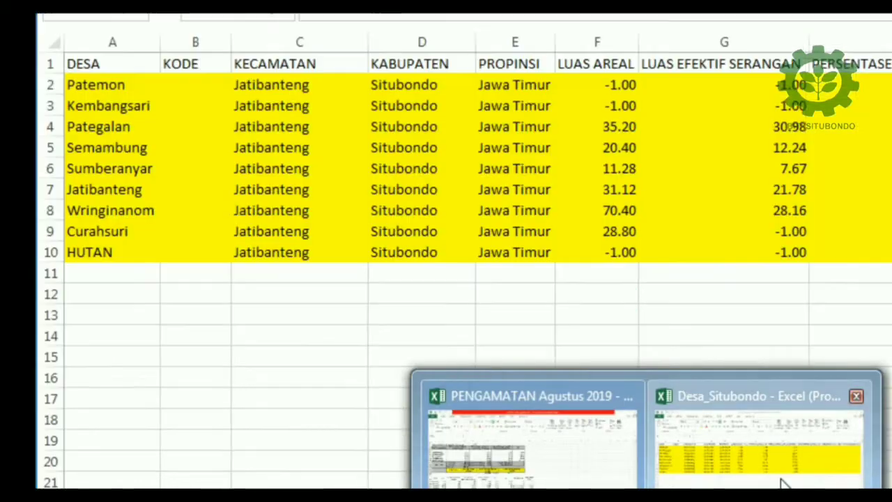
Check the empty INTENSITAS SERANGAN cells I2:I10 in the Desa_Situbondo table.
click(777, 474)
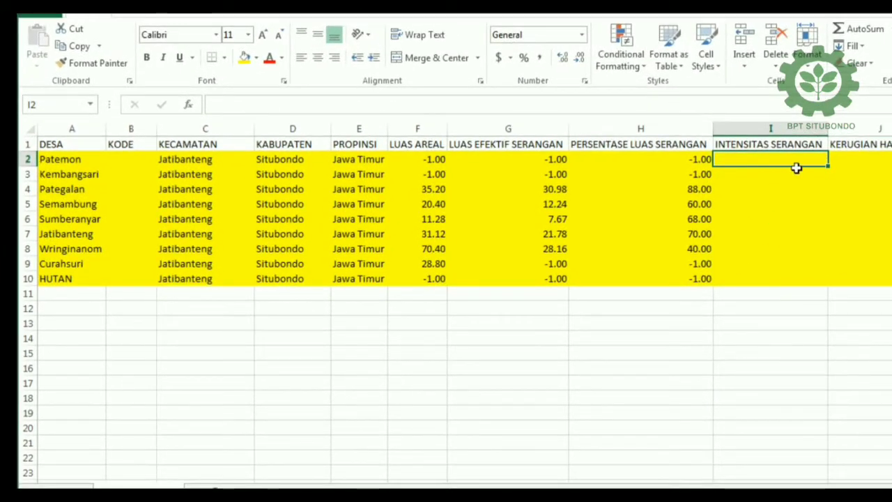
click(796, 175)
click(796, 200)
click(797, 216)
click(797, 234)
click(799, 254)
click(798, 269)
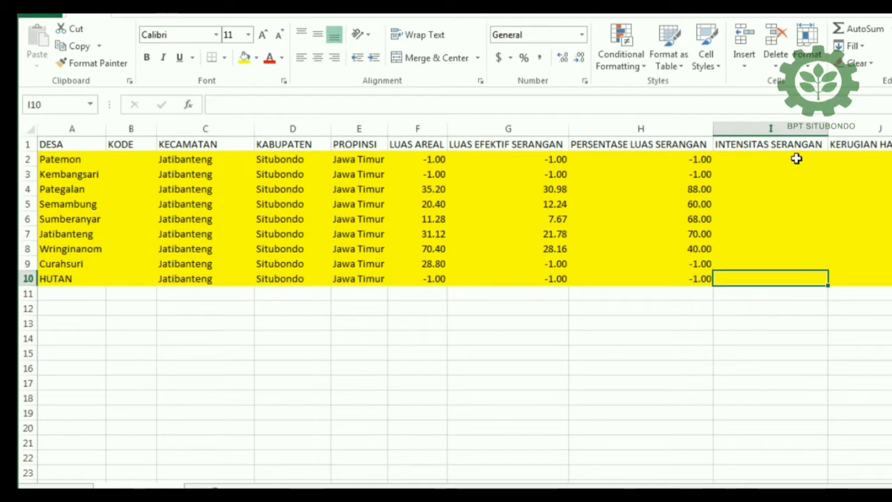
drag(796, 159, 804, 279)
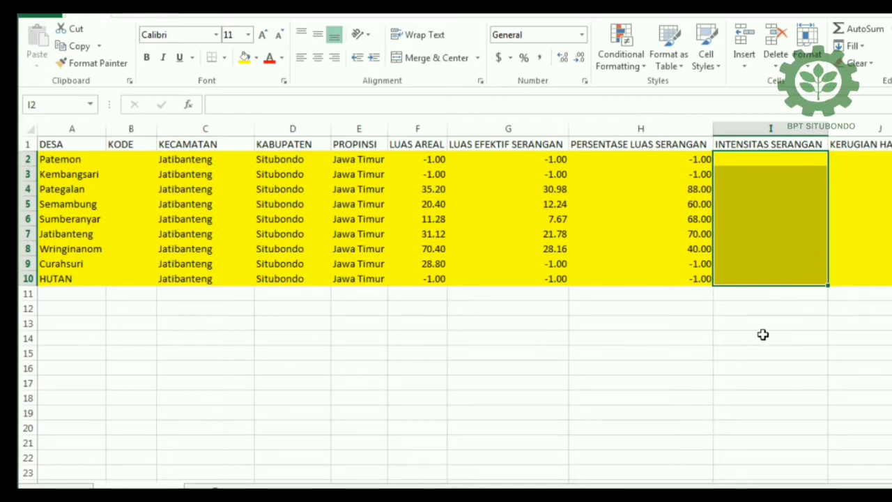
click(763, 334)
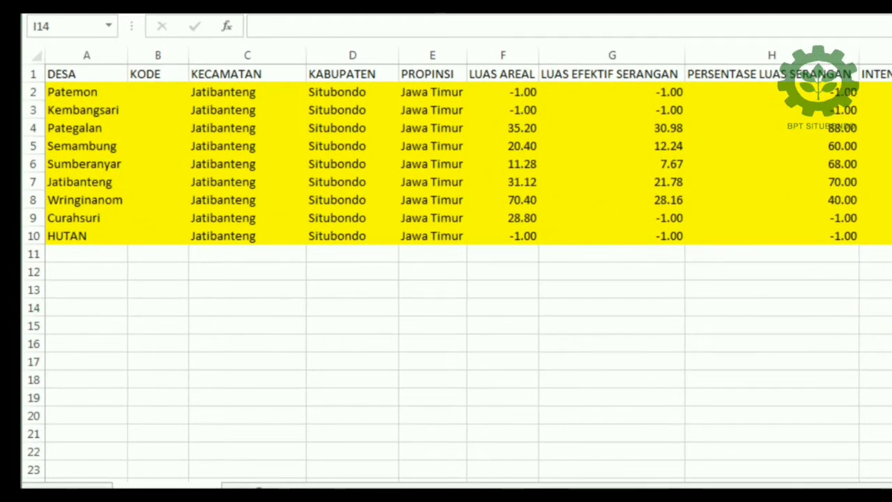
Compare Pategalan's and Sumberanyar's IS values with their Ket labels on the Jatibanteng sheet.
click(452, 414)
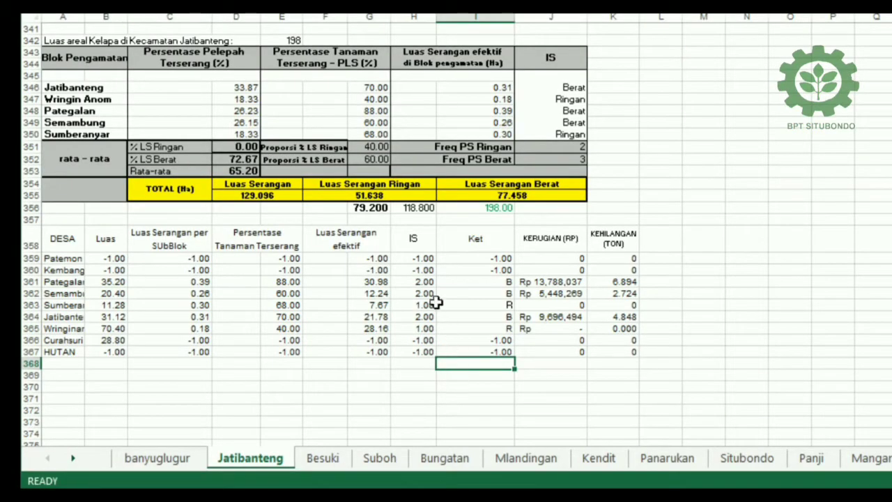
click(425, 282)
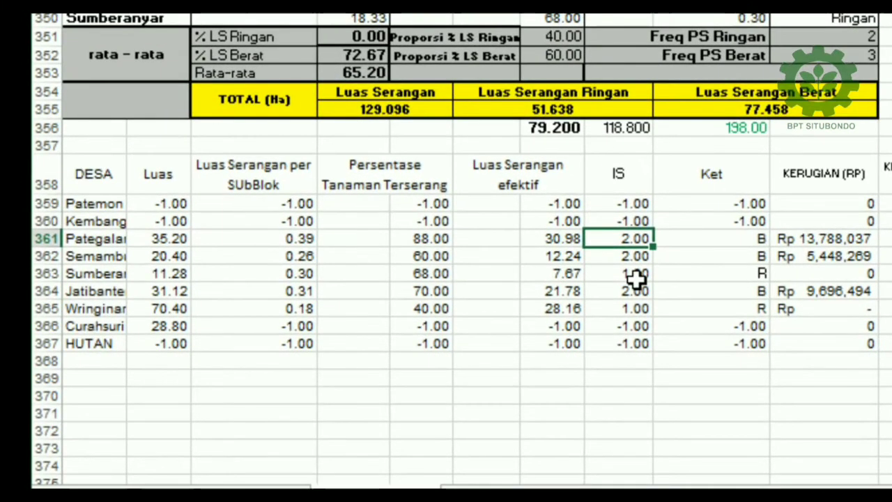
click(634, 275)
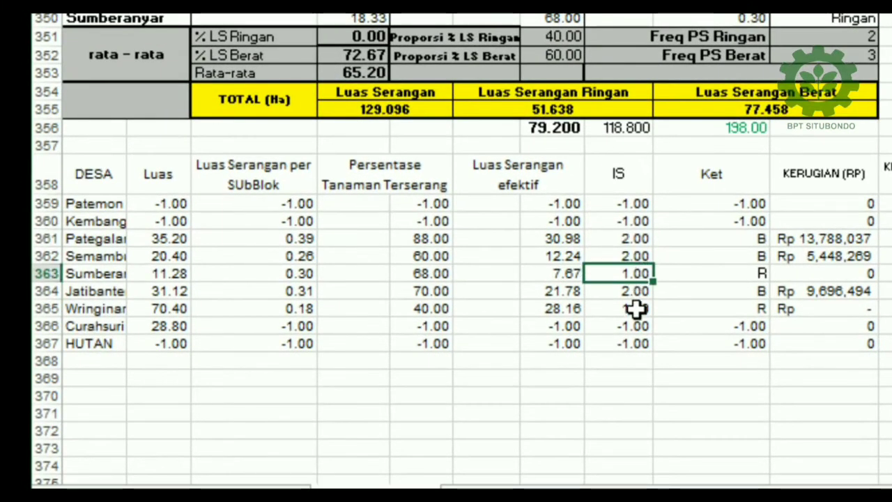
click(749, 241)
click(638, 238)
click(699, 237)
click(638, 273)
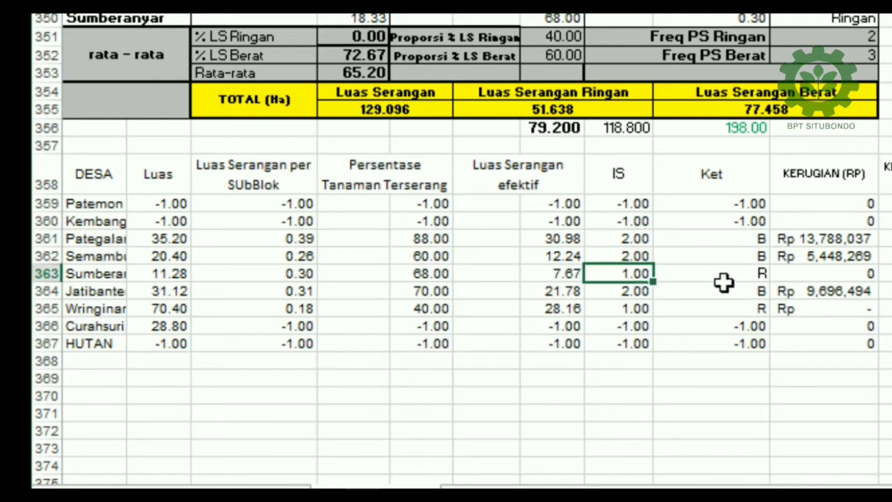
click(685, 273)
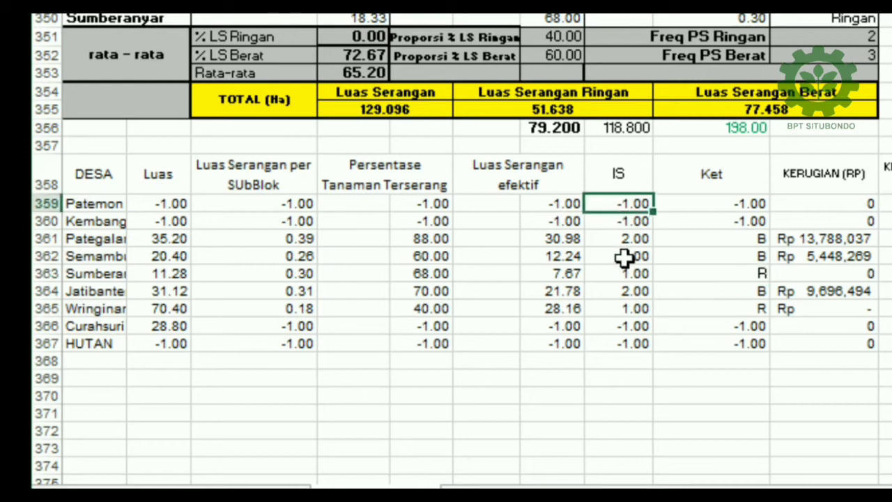
Copy the nine villages' IS values into INTENSITAS SERANGAN with two decimals.
drag(623, 204, 629, 341)
right_click(629, 308)
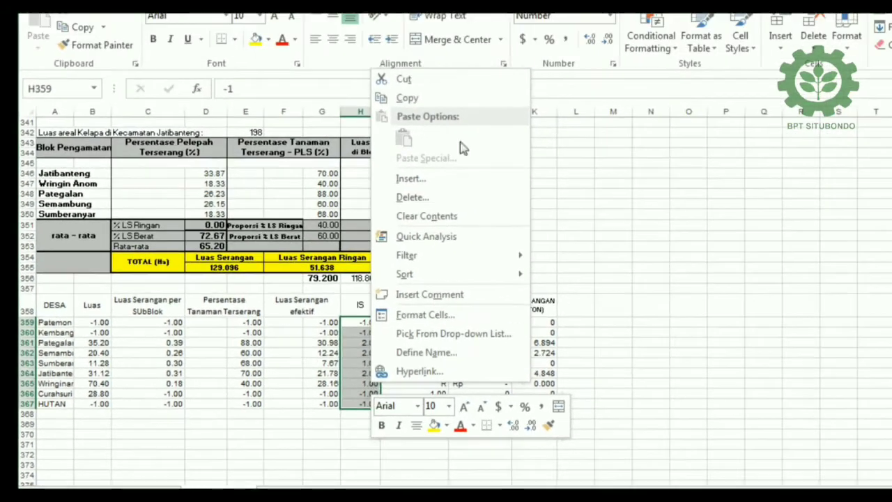
click(407, 96)
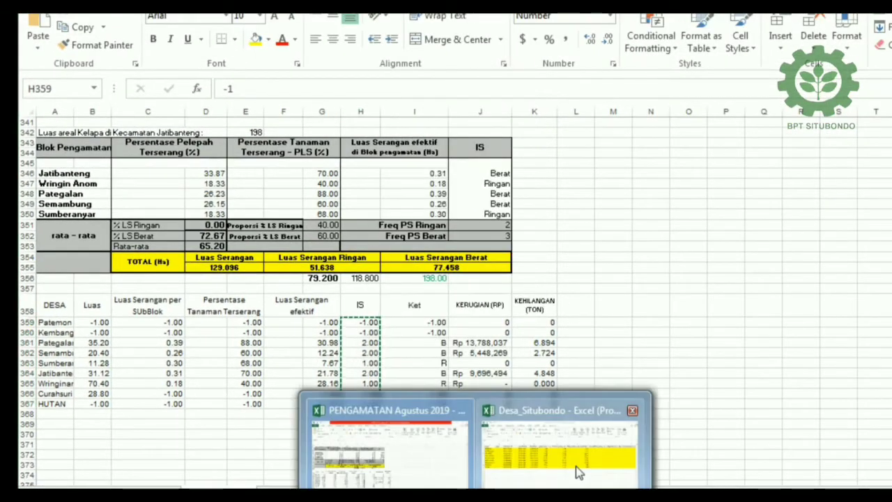
click(577, 468)
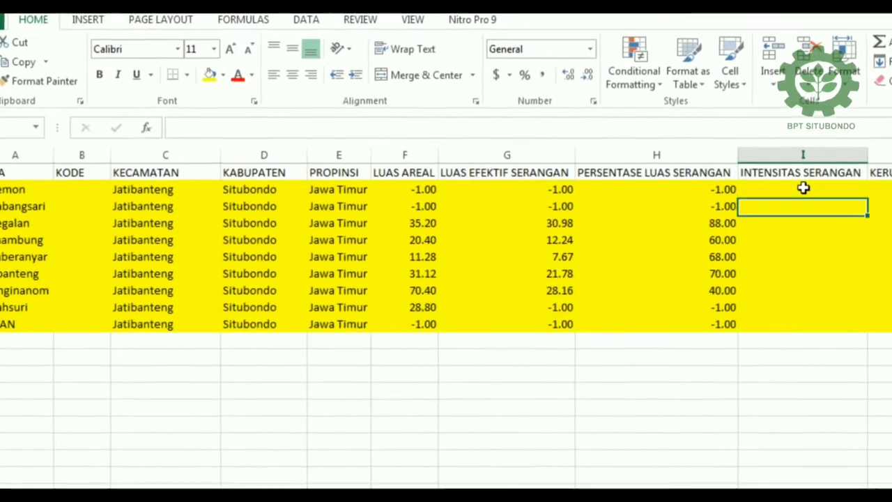
click(804, 187)
right_click(804, 188)
click(868, 270)
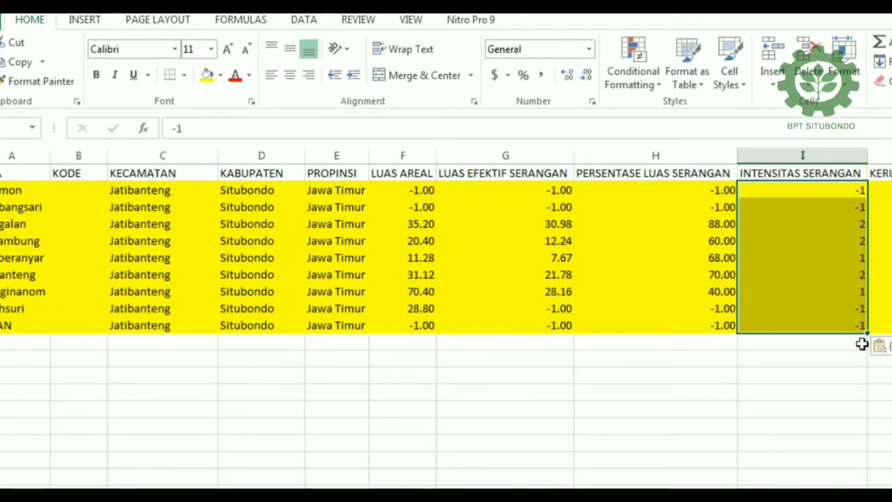
click(568, 75)
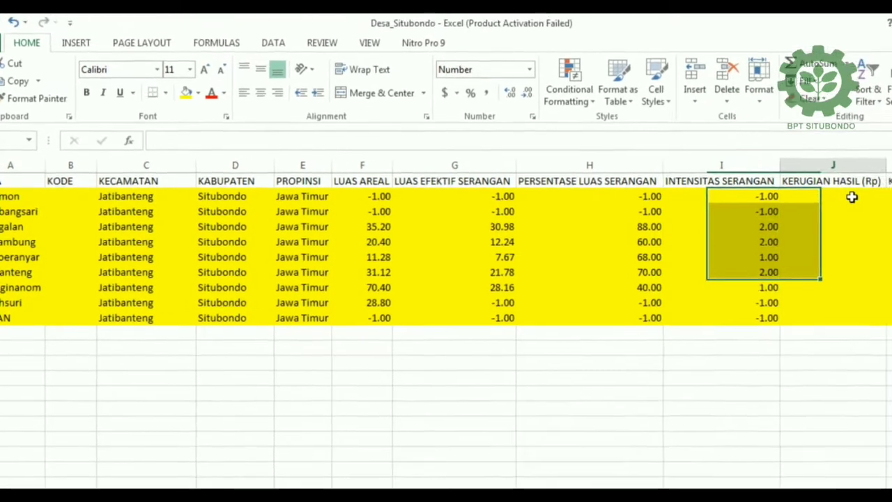
Return to the Jatibanteng sheet and select the first KERUGIAN (RP) value.
click(850, 197)
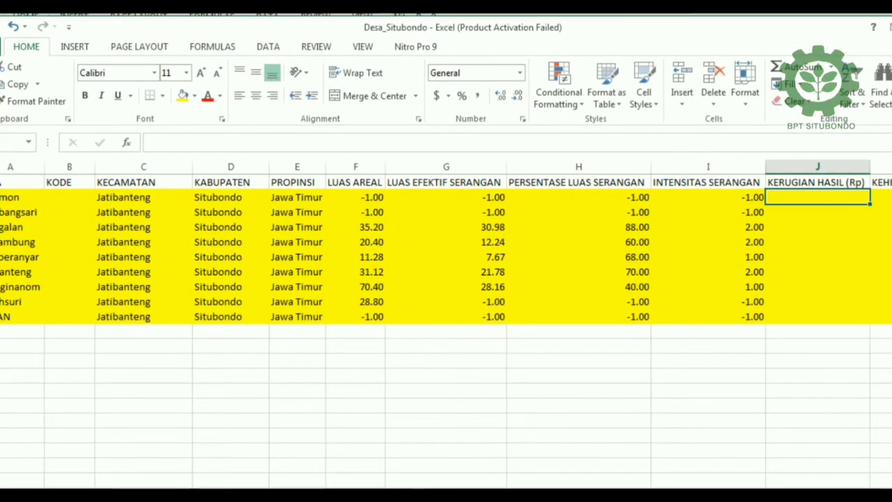
click(302, 472)
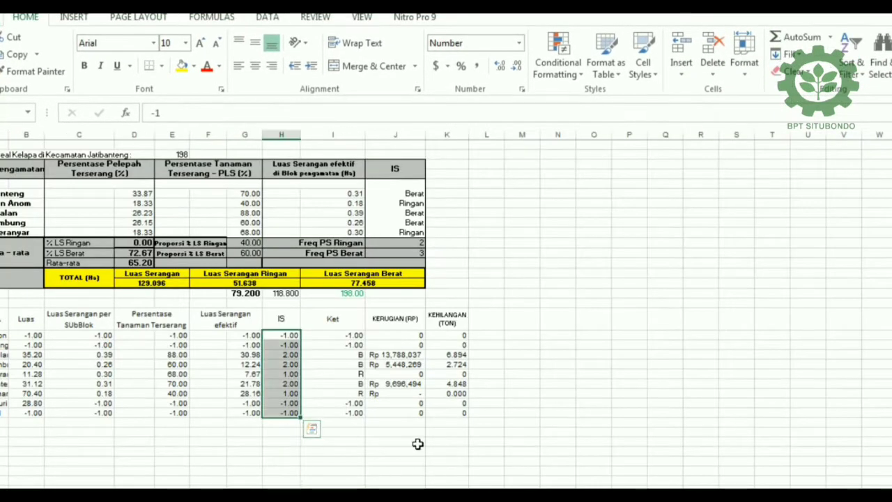
click(414, 335)
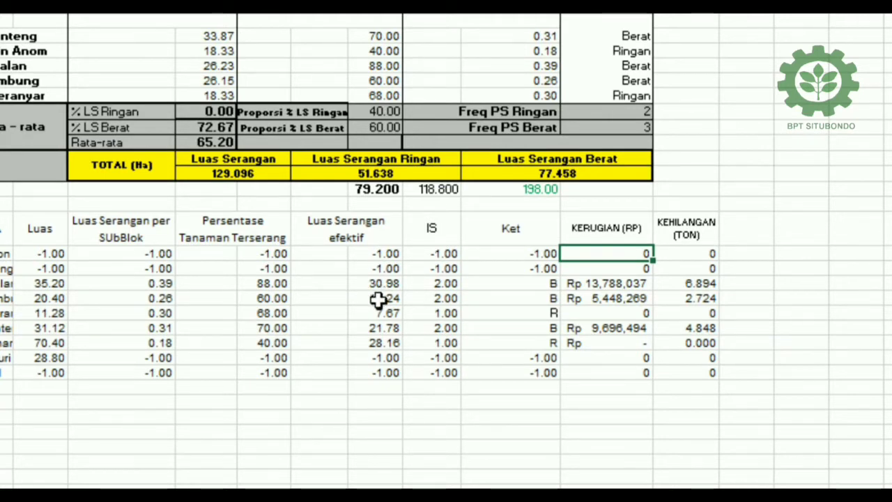
click(590, 283)
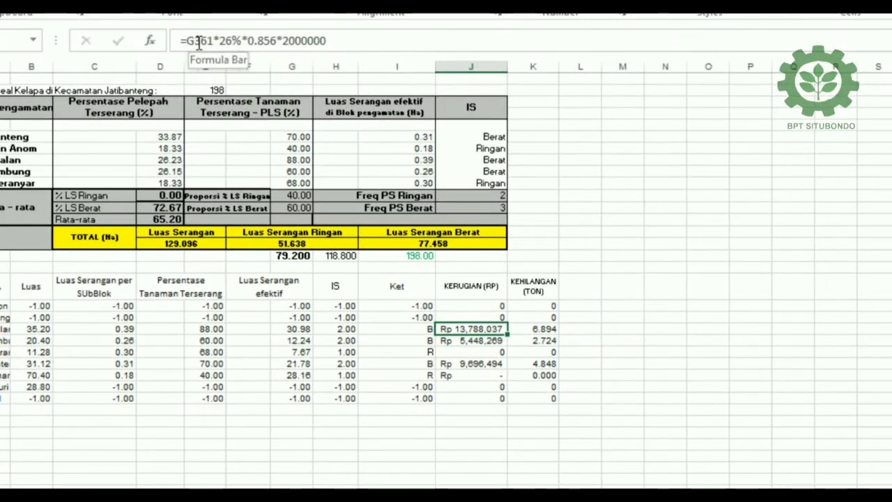
click(202, 41)
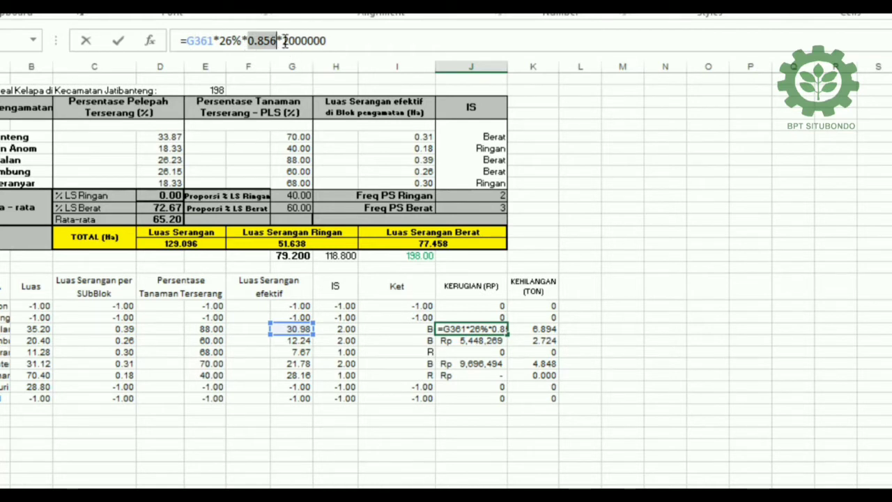
drag(284, 41, 350, 38)
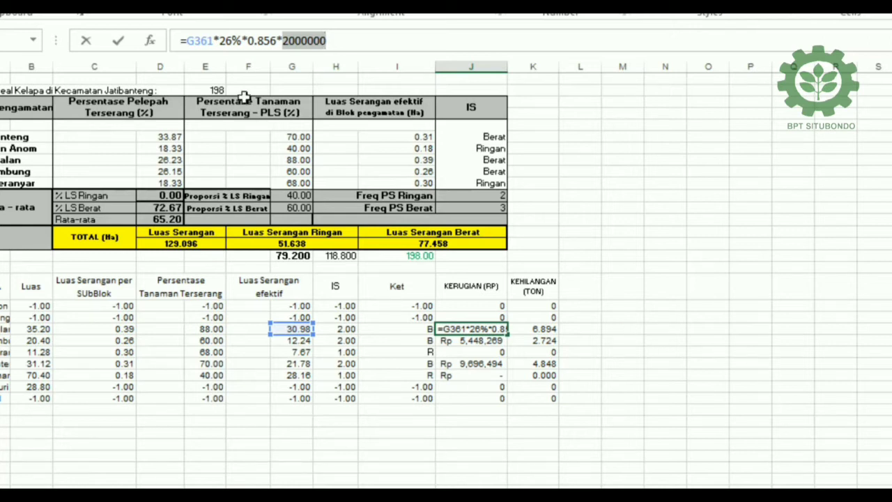
click(119, 41)
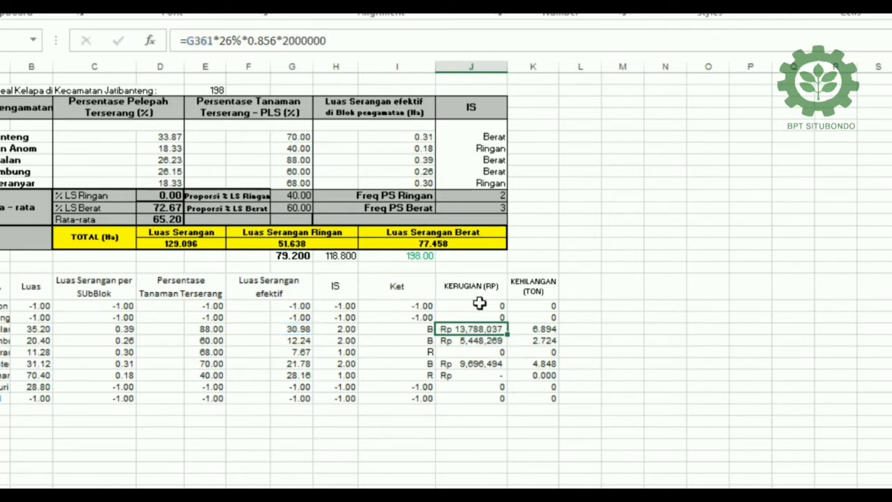
drag(479, 302, 480, 397)
Copy the loss values and paste them as values into J2, e.g. 13788037.12 and 9696494.08.
right_click(480, 380)
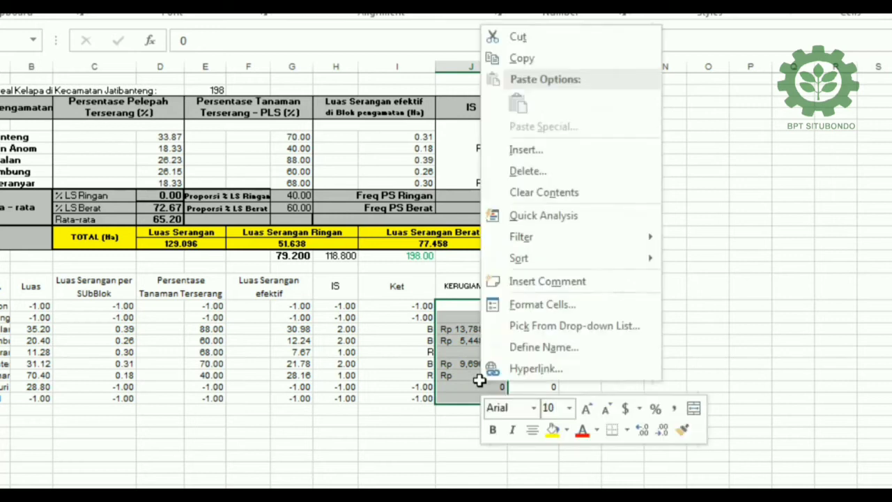
click(523, 60)
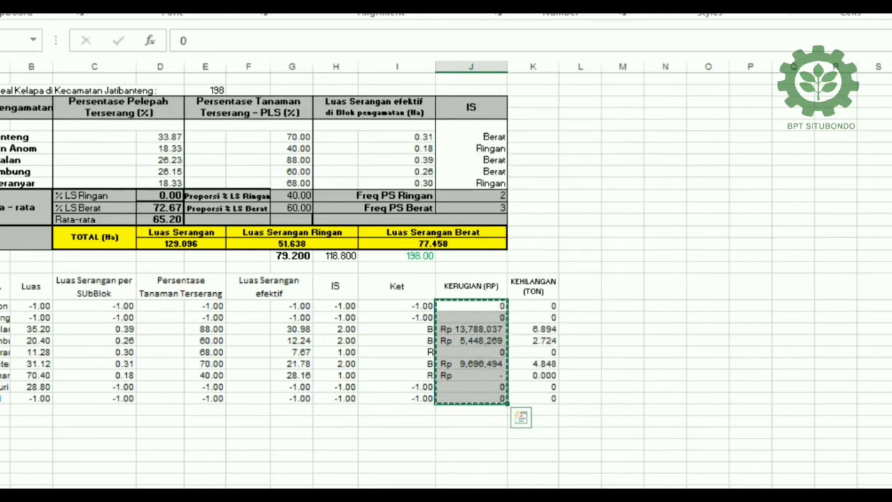
click(554, 480)
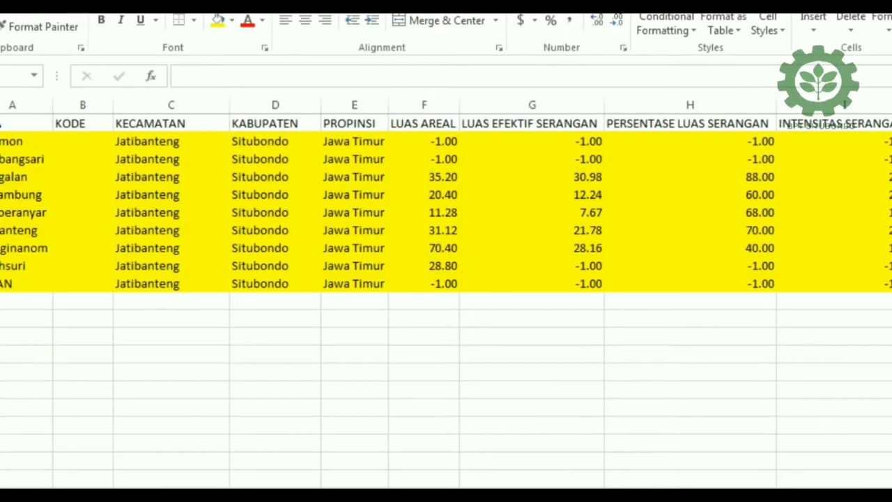
click(811, 145)
right_click(745, 150)
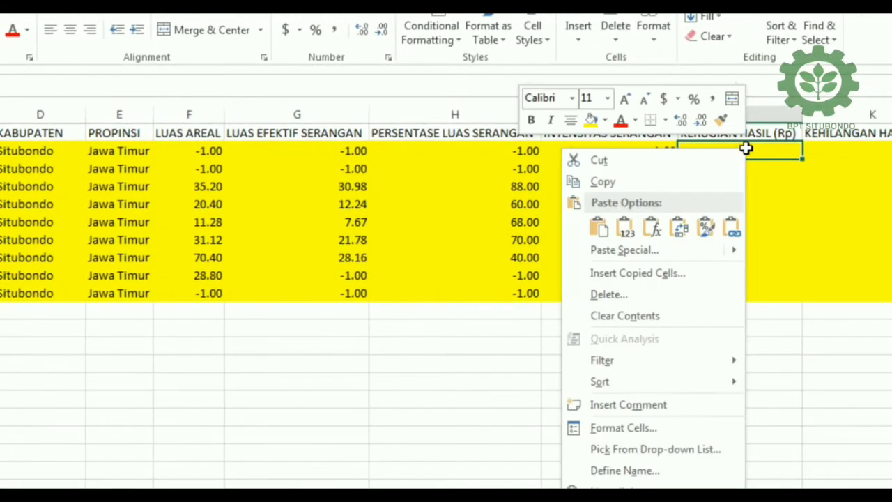
click(625, 226)
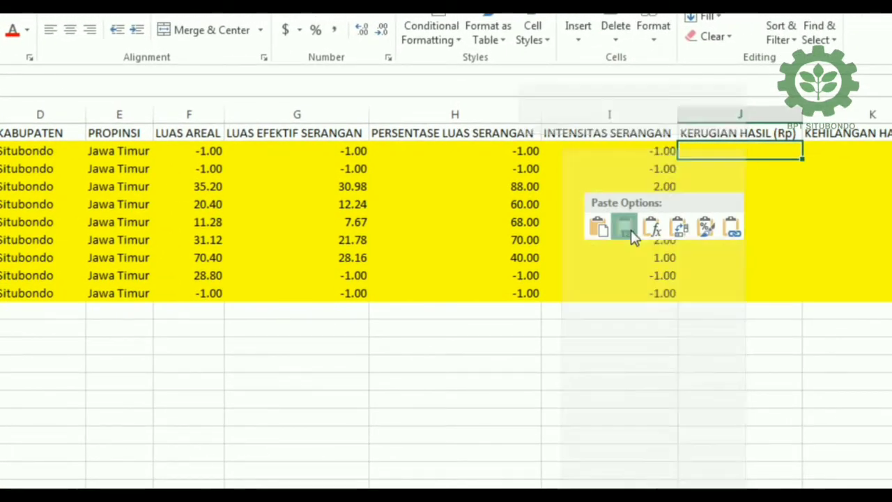
click(722, 369)
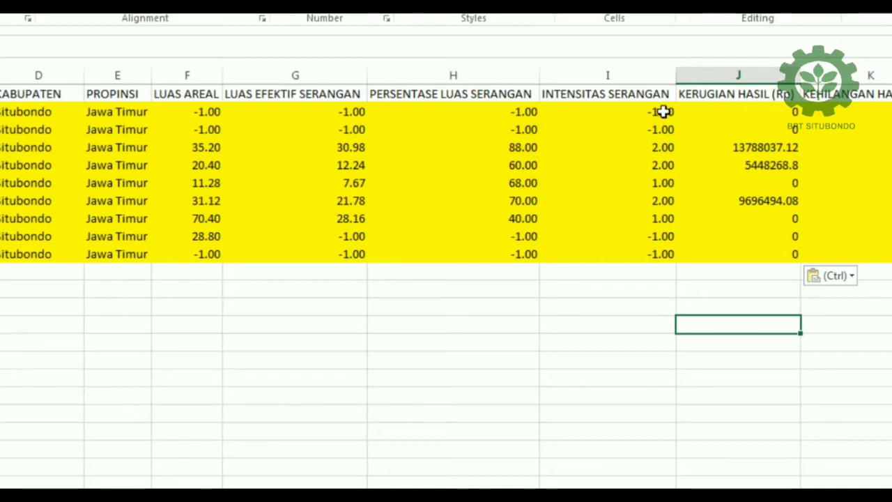
Fill -1.00 into the first two and last two villages' KERUGIAN HASIL (Rp) cells.
mouse_move(664, 112)
mouse_down()
mouse_move(663, 129)
mouse_move(792, 131)
mouse_up()
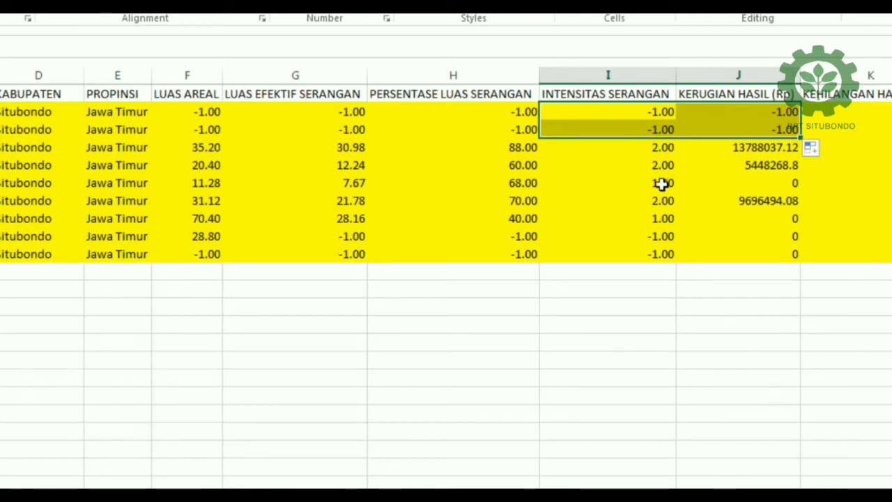
click(662, 183)
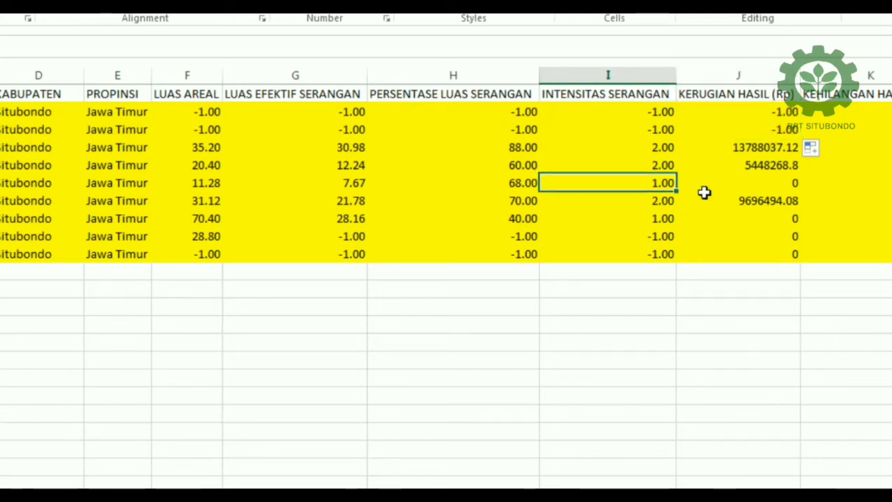
click(778, 183)
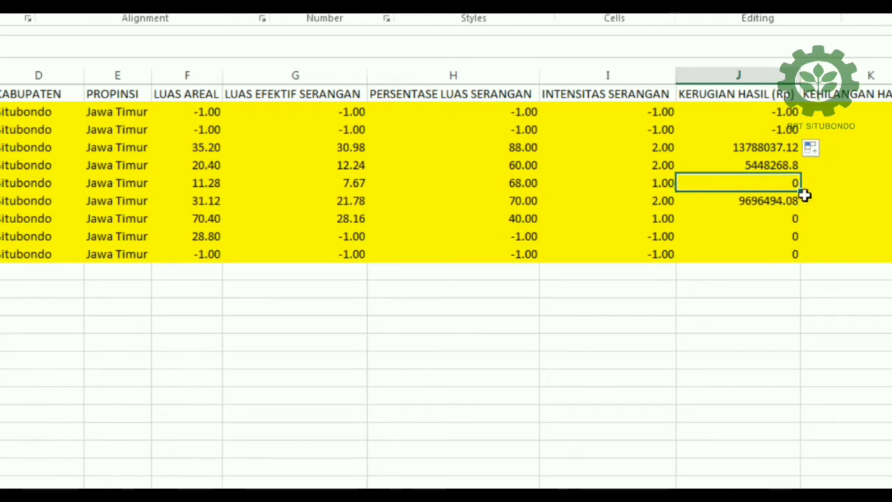
drag(662, 236, 661, 254)
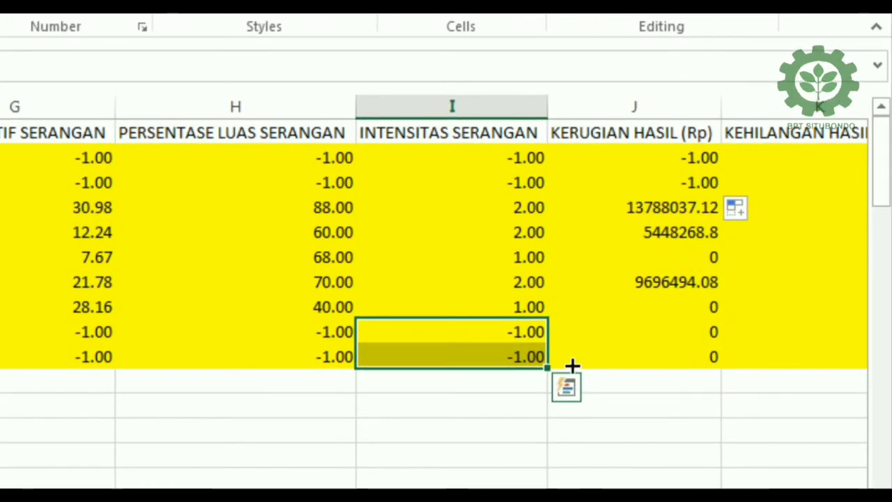
drag(550, 365, 679, 365)
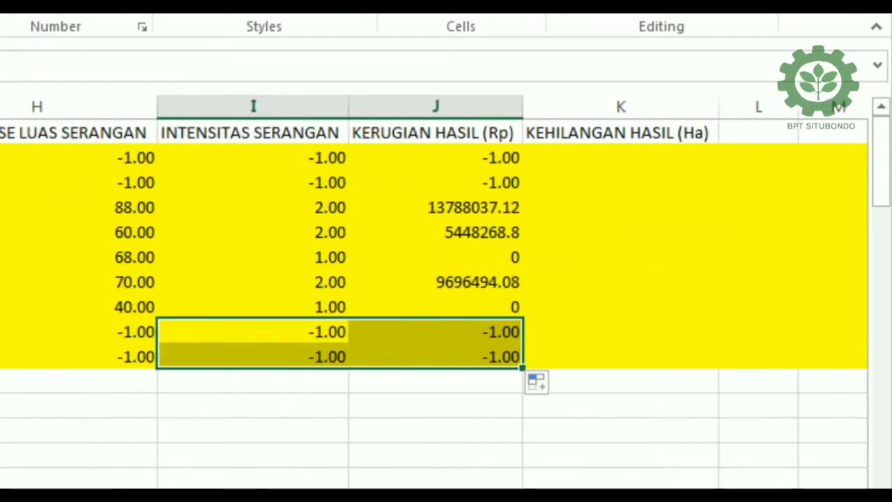
click(623, 185)
click(629, 159)
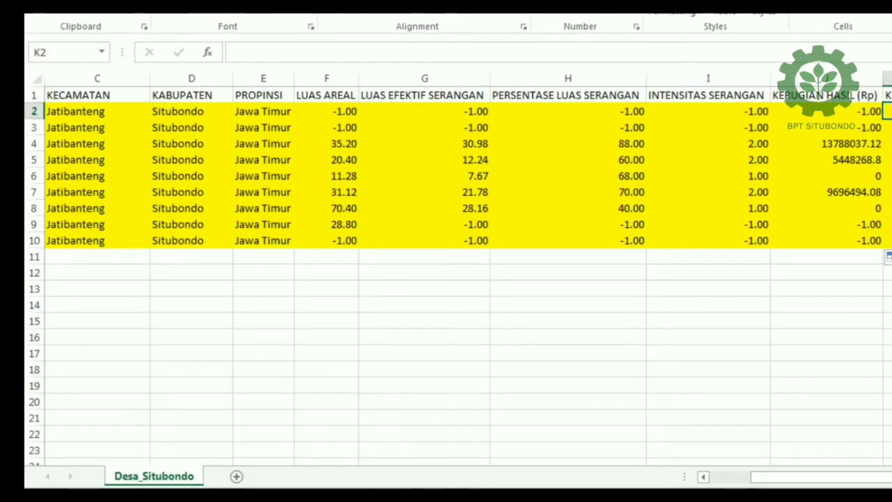
Inspect Pategalan's loss formula and its 2000000 factor without changing it.
click(458, 448)
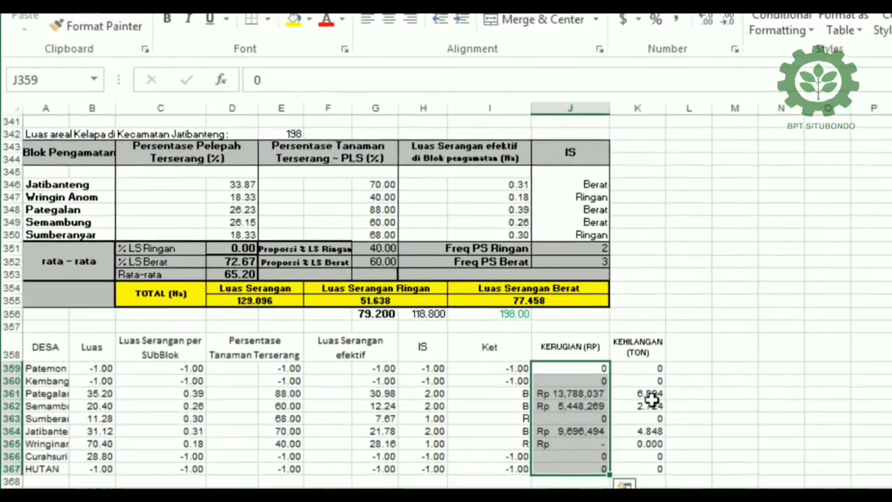
click(741, 388)
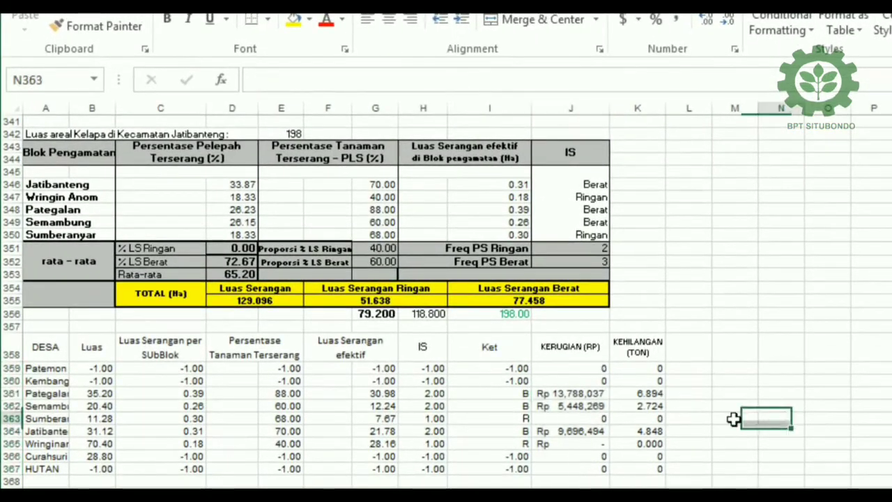
click(582, 394)
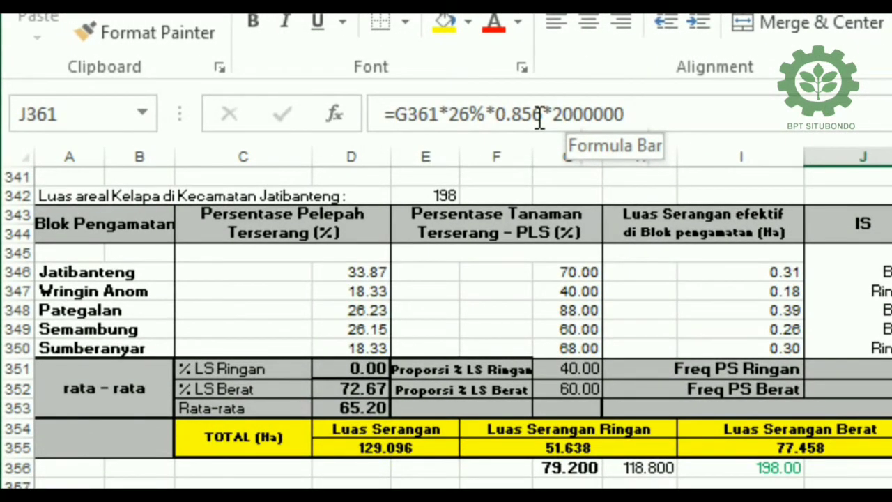
double_click(580, 124)
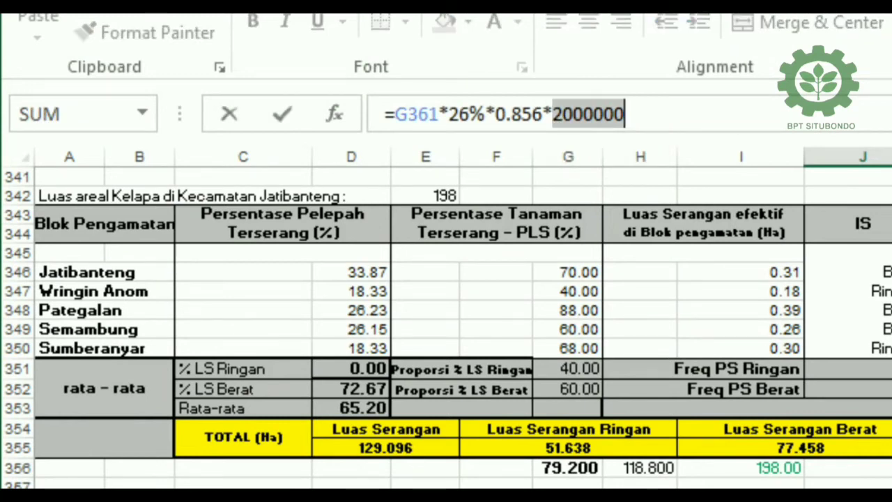
click(278, 116)
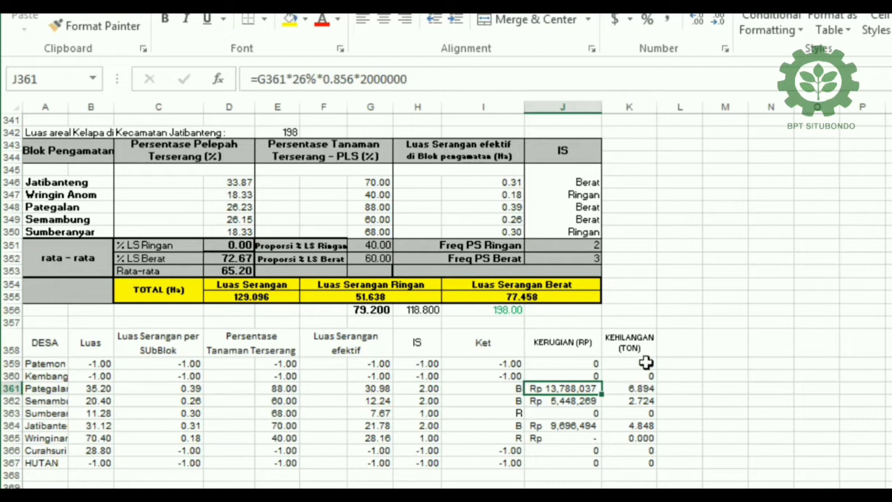
Copy the KEHILANGAN (TON) values for all nine villages.
drag(645, 361, 648, 462)
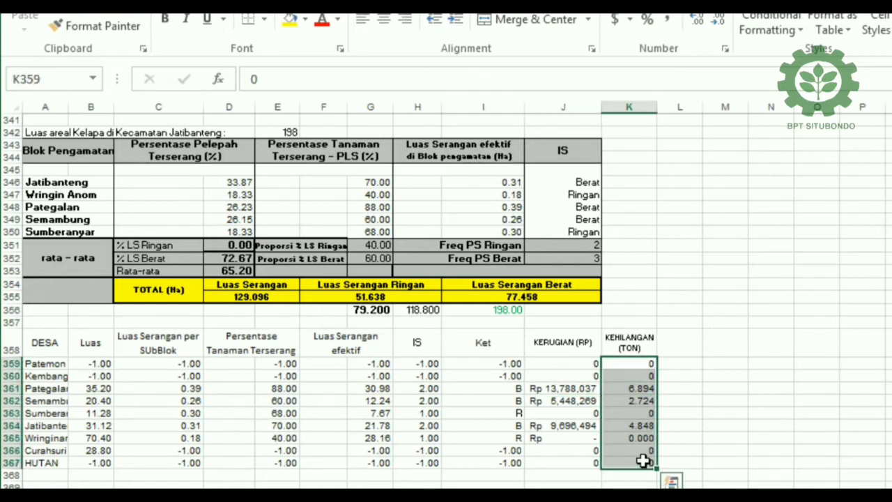
right_click(648, 459)
click(689, 119)
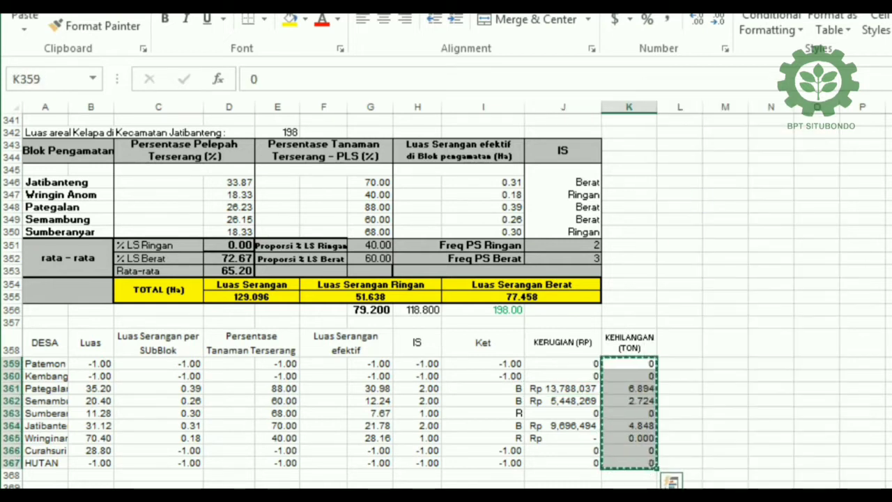
Paste the crop-loss values at K2 and fill -1.00 into the last two villages' cells.
click(598, 470)
scroll(766, 279, right, 3)
scroll(707, 151, right, 2)
right_click(707, 152)
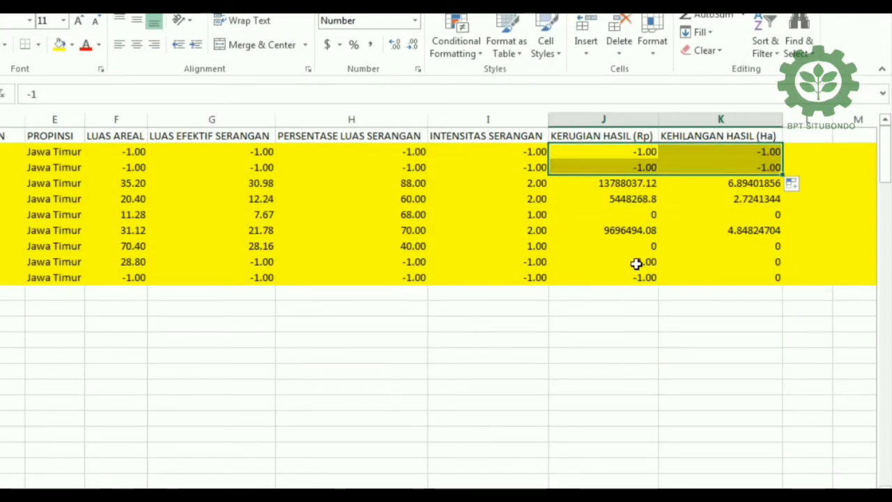
mouse_move(637, 262)
mouse_down()
mouse_move(642, 275)
mouse_move(731, 282)
mouse_up()
click(725, 377)
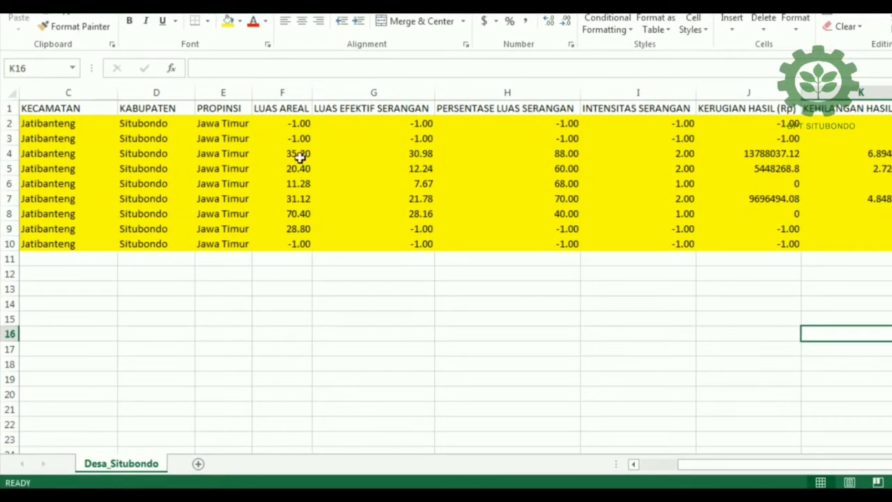
Rename the Desa_Situbondo sheet to 'DATA JATIBANTENG', then show the workbook's File Info page.
right_click(120, 465)
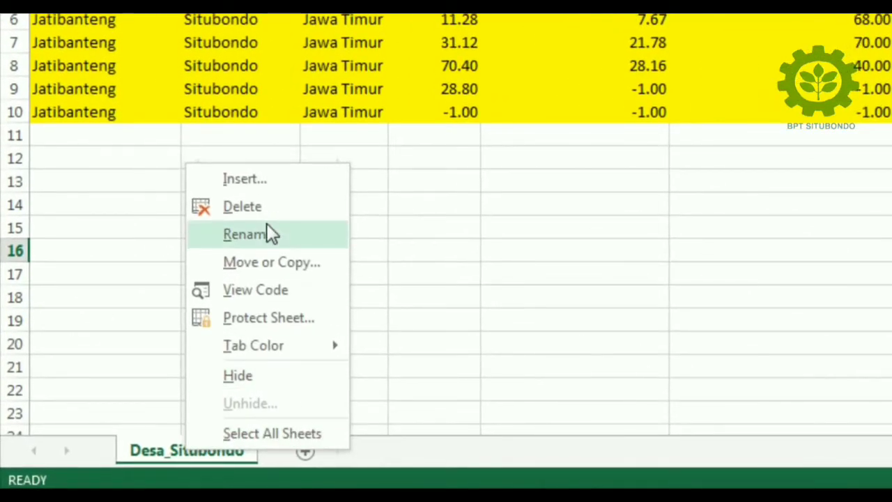
click(171, 321)
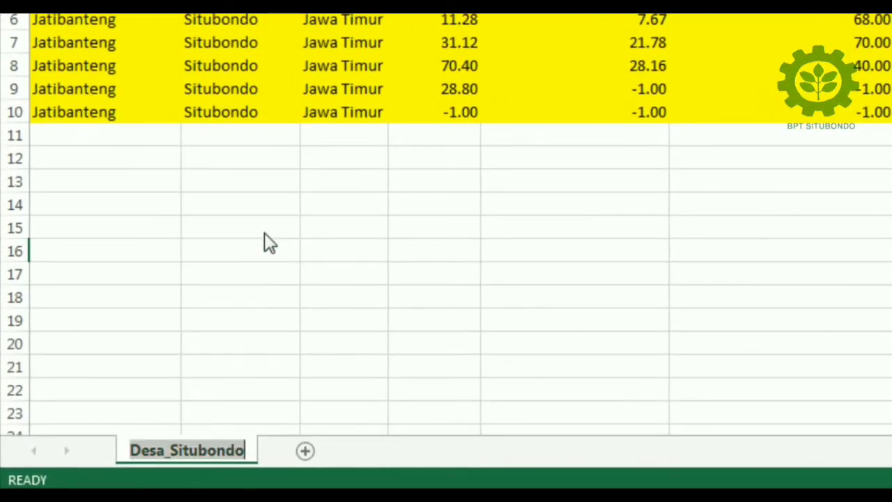
text(dATA)
key(BackSpace)
key(BackSpace)
key(BackSpace)
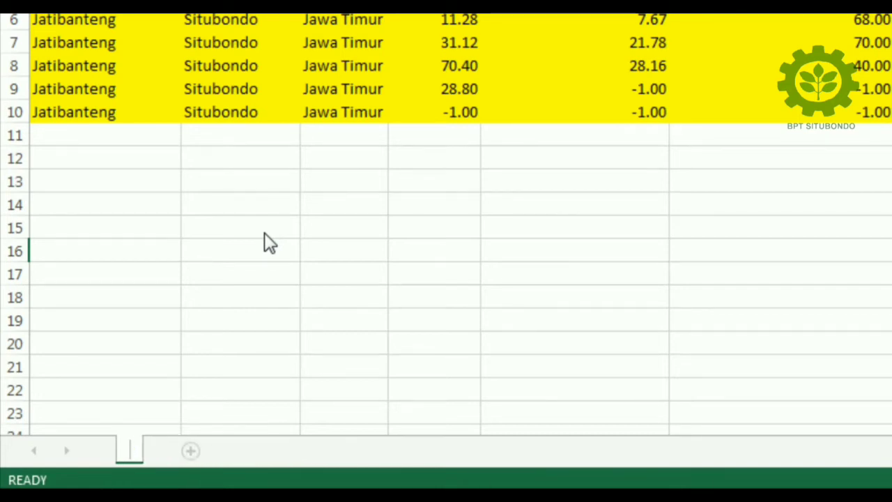
text(DATA )
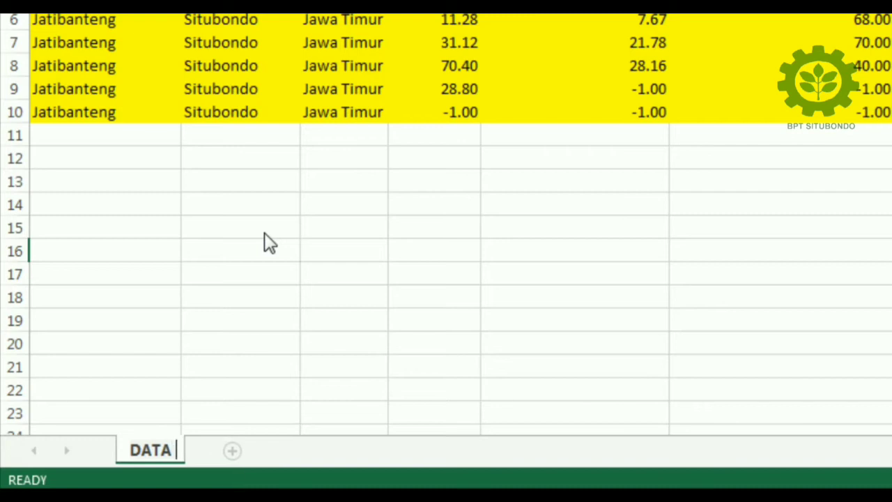
text(JATIBANTENG)
key(Return)
click(264, 232)
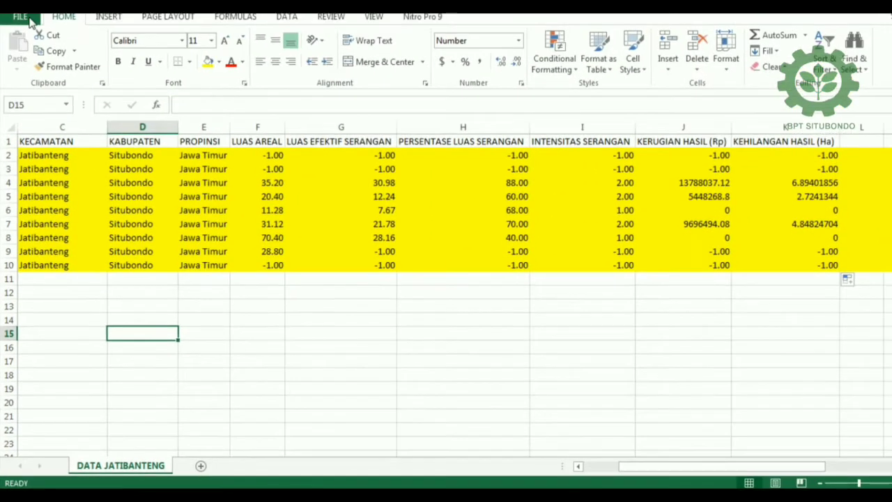
click(27, 21)
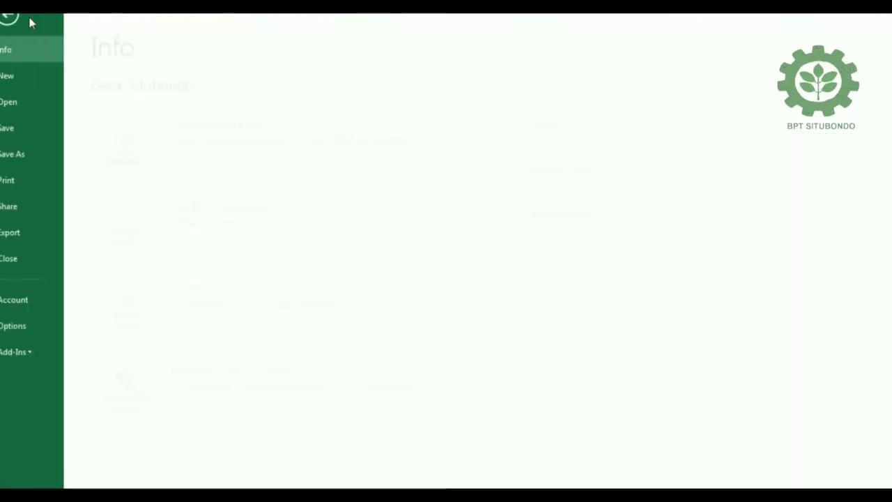
Save a copy into the current Desa folder, entering a new file name beginning with 'J'.
click(23, 156)
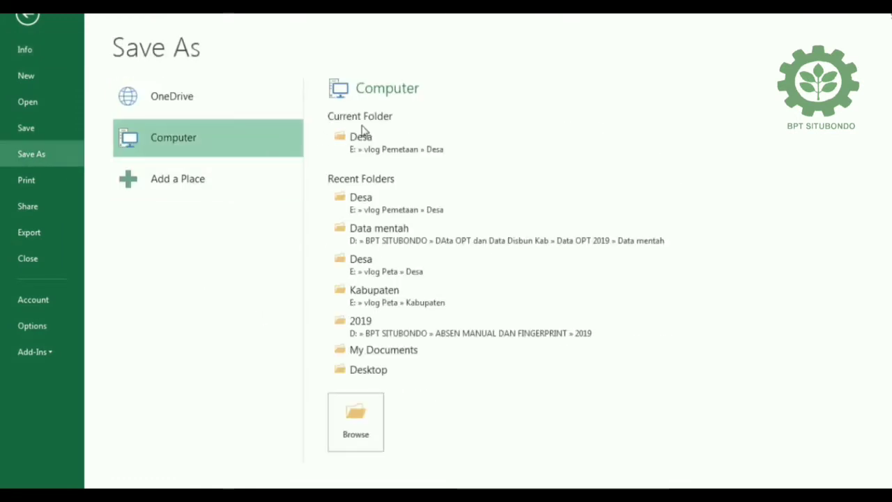
click(427, 152)
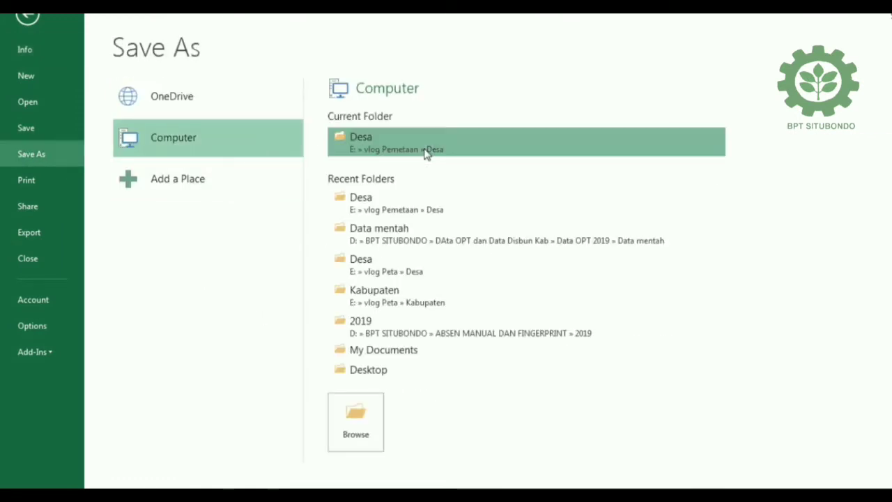
click(552, 240)
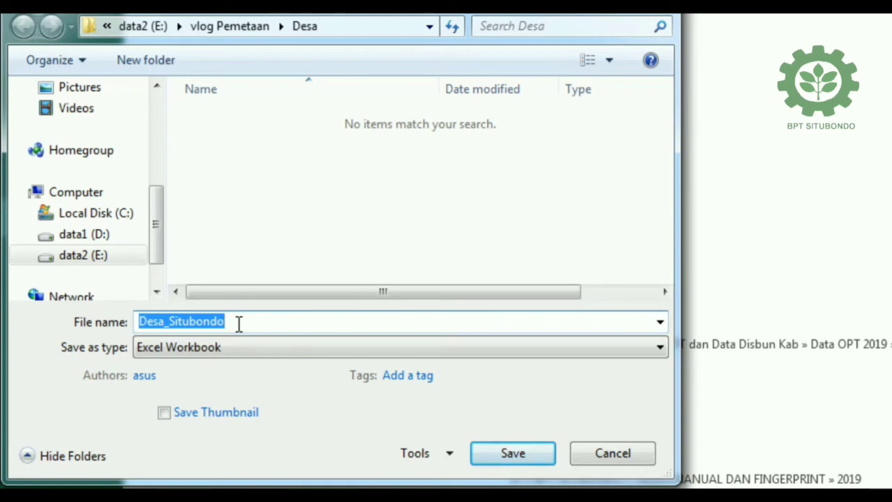
text(J)
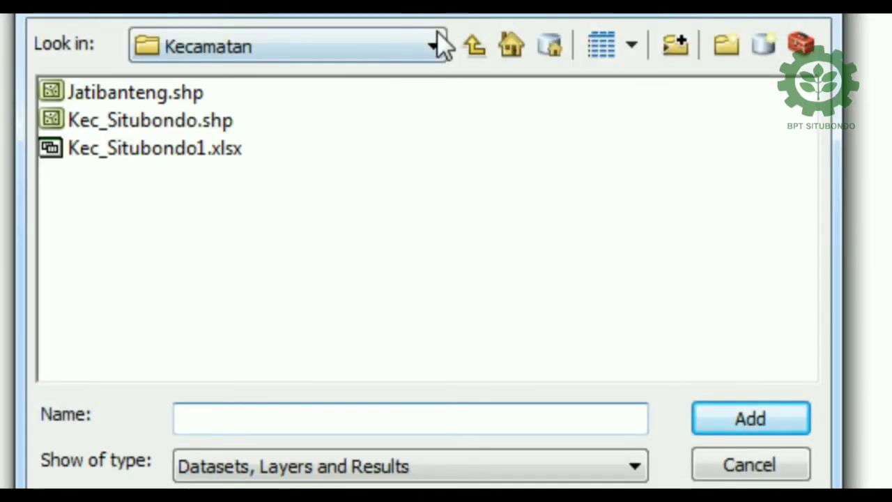
Browse Add Data locations between PETA Bag 2 and ArcGIS home, abandoning a new folder connection.
click(437, 33)
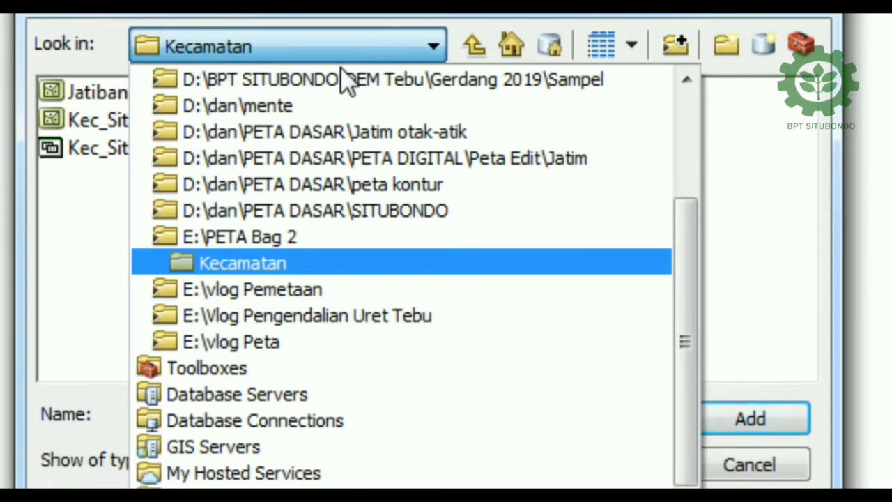
click(271, 246)
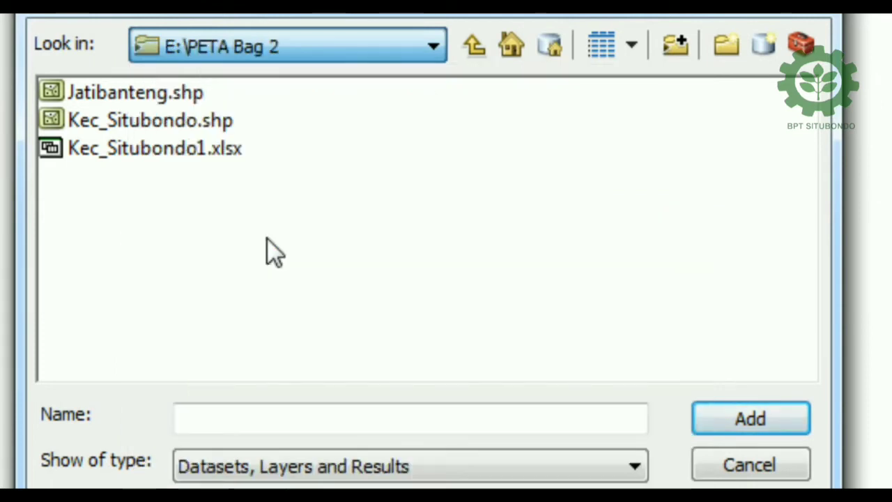
click(435, 44)
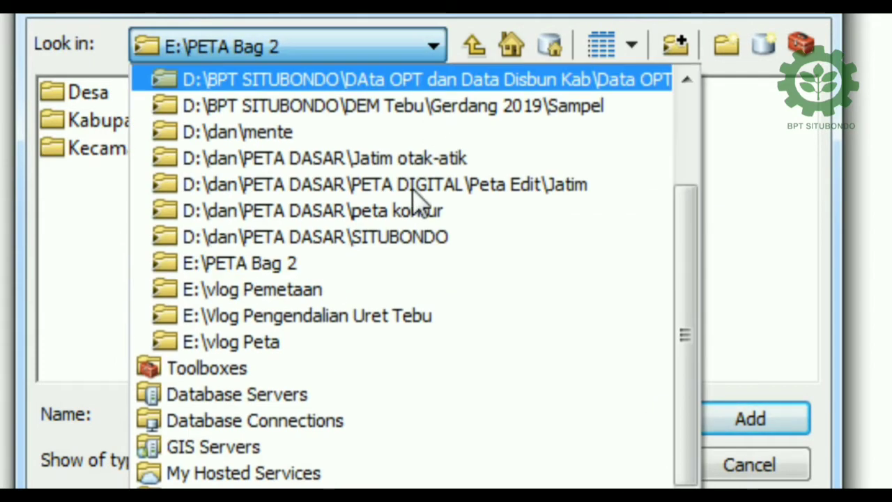
click(432, 47)
click(434, 50)
scroll(523, 216, up, 2)
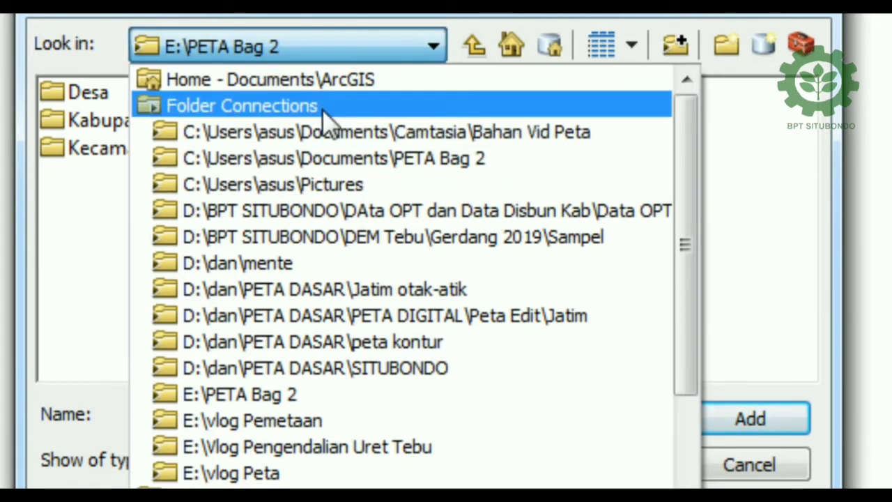
click(324, 81)
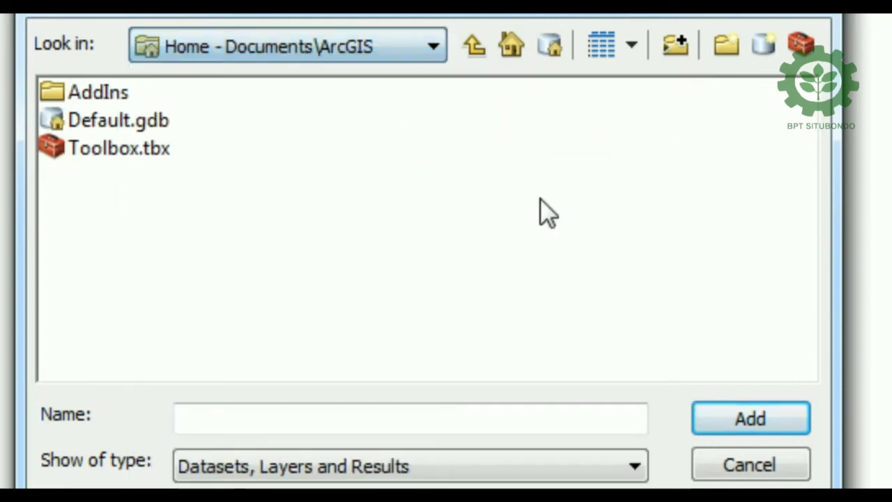
click(436, 45)
click(780, 99)
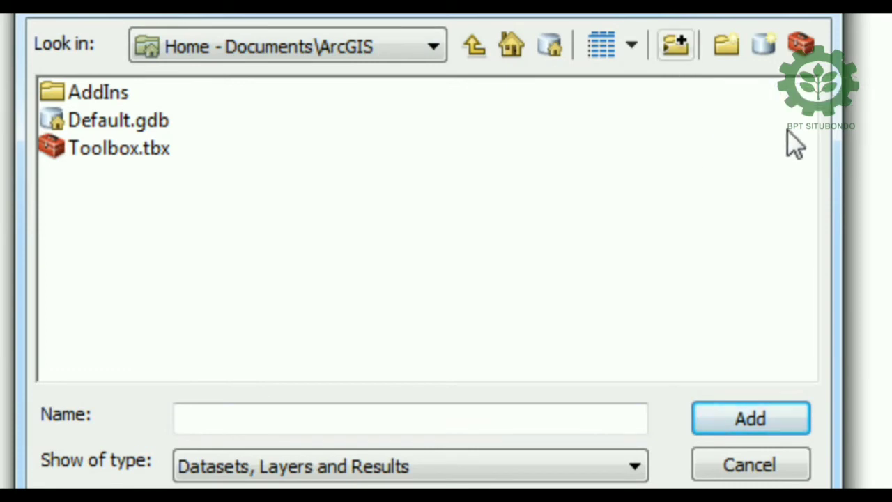
click(683, 55)
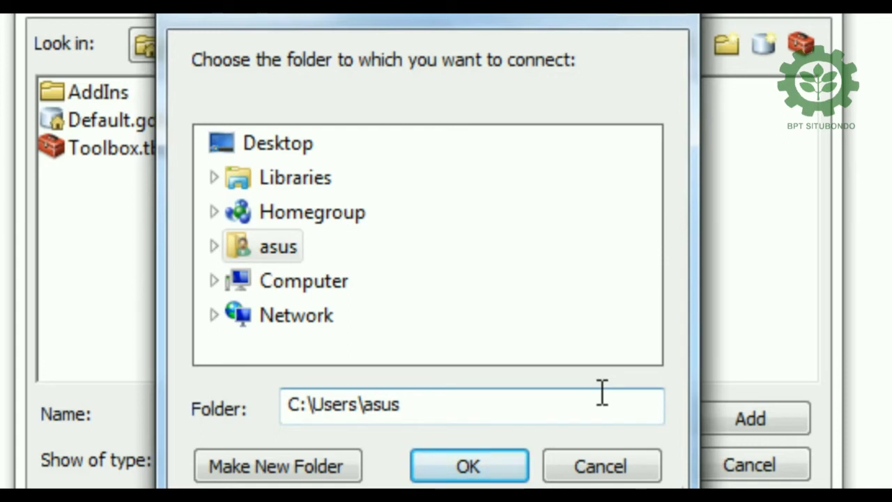
click(602, 468)
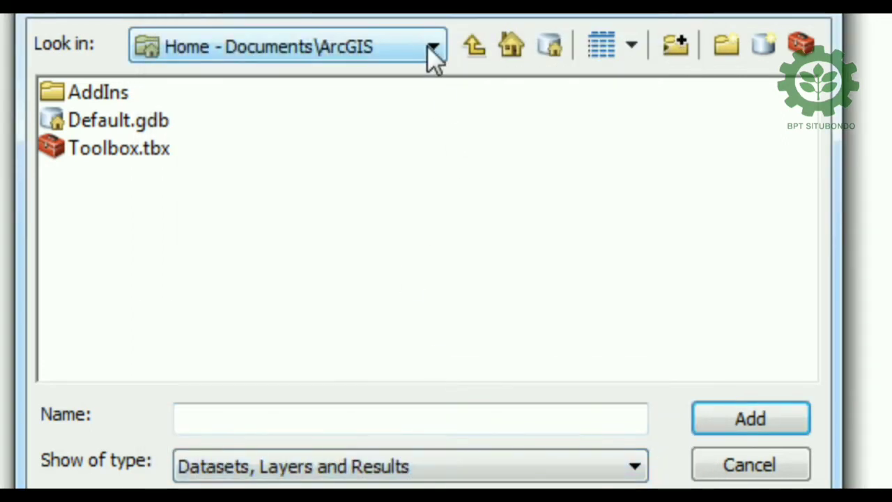
click(430, 49)
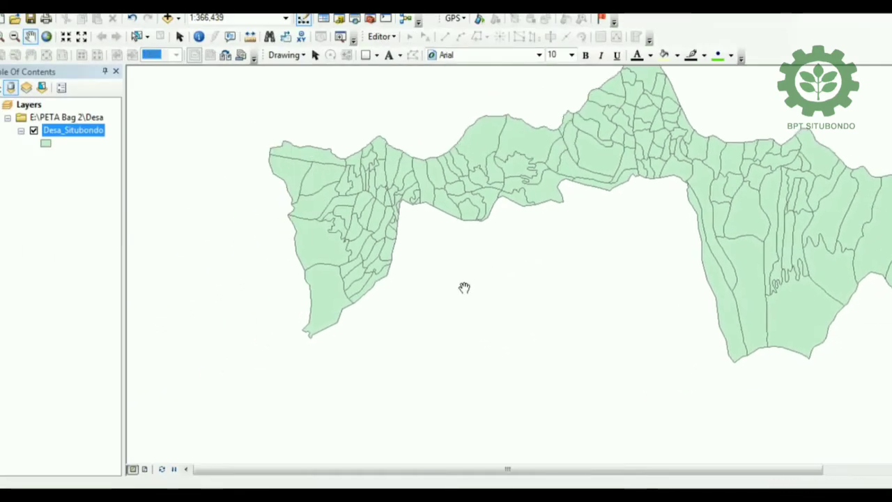
scroll(455, 289, up, 1)
Shift the map down and turn on name labels for the Desa_Situbondo villages.
drag(540, 208, 537, 317)
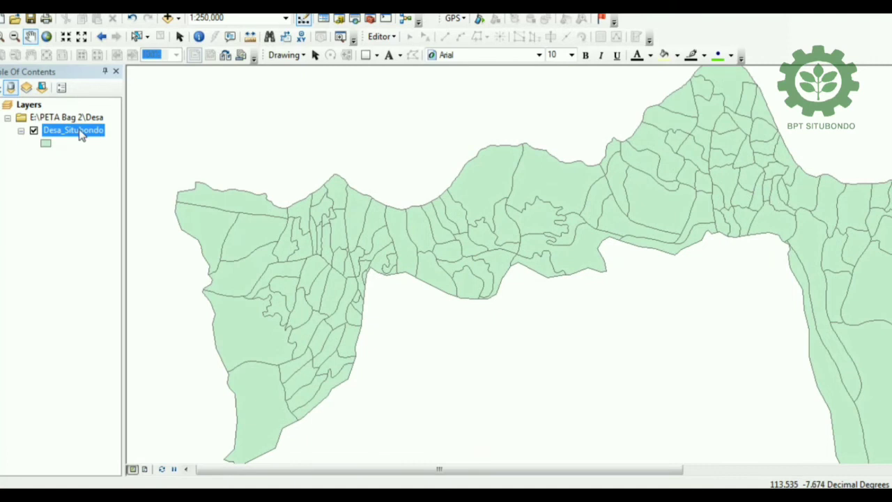
right_click(80, 133)
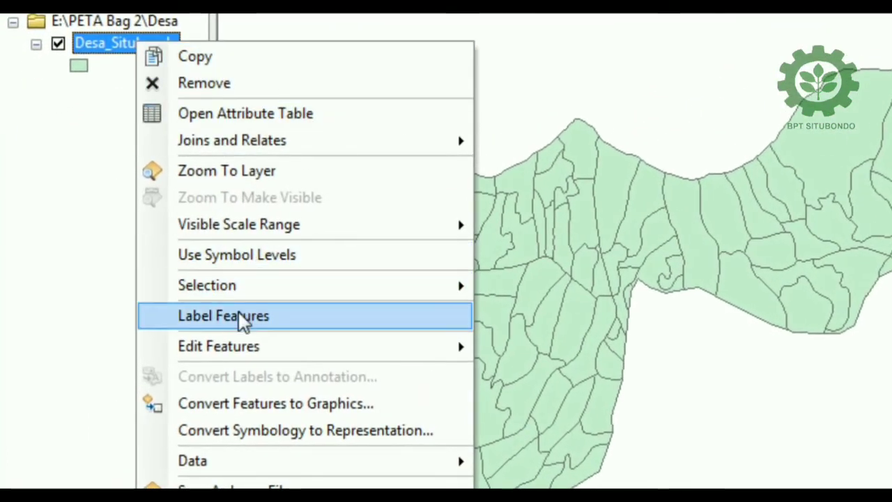
click(238, 315)
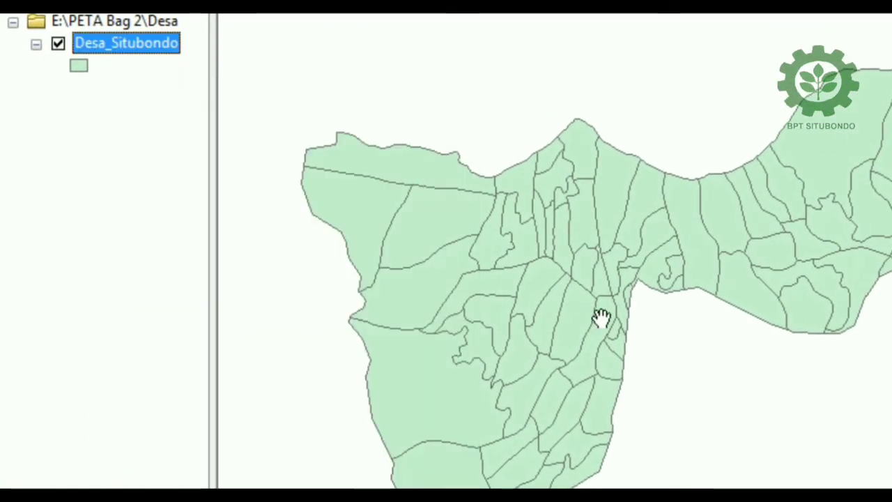
Zoom in and pan to bring the Jatibanteng-area villages into view.
scroll(601, 345, up, 3)
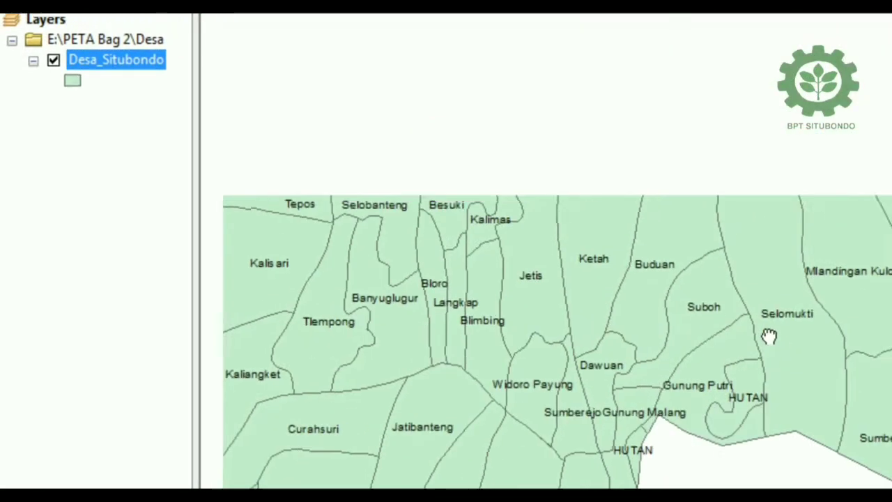
scroll(614, 320, up, 2)
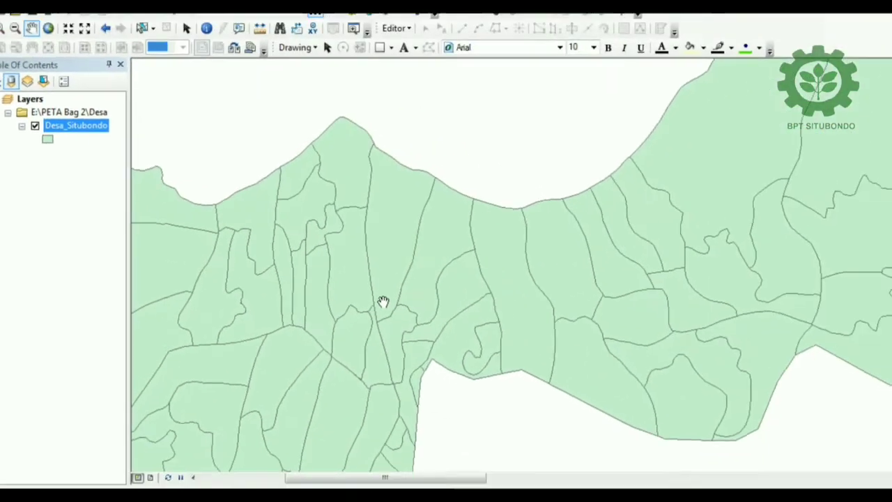
drag(584, 163, 436, 225)
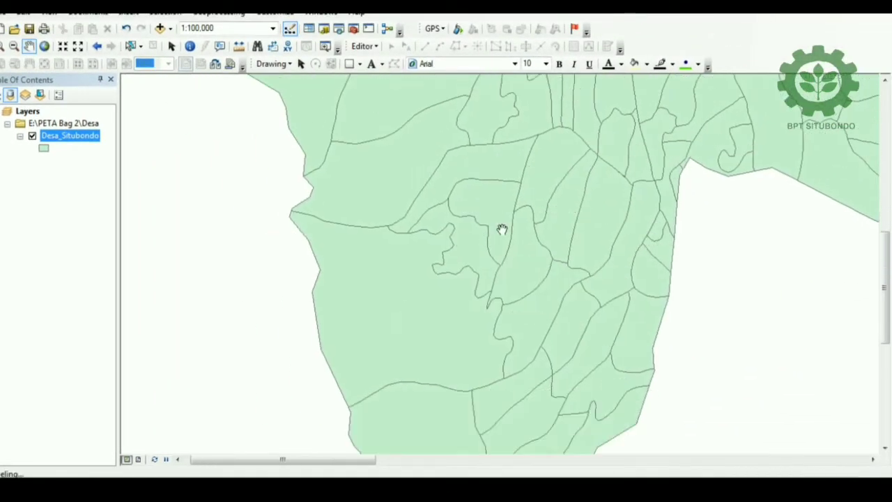
mouse_move(502, 229)
mouse_down()
mouse_move(430, 191)
mouse_move(433, 224)
mouse_up()
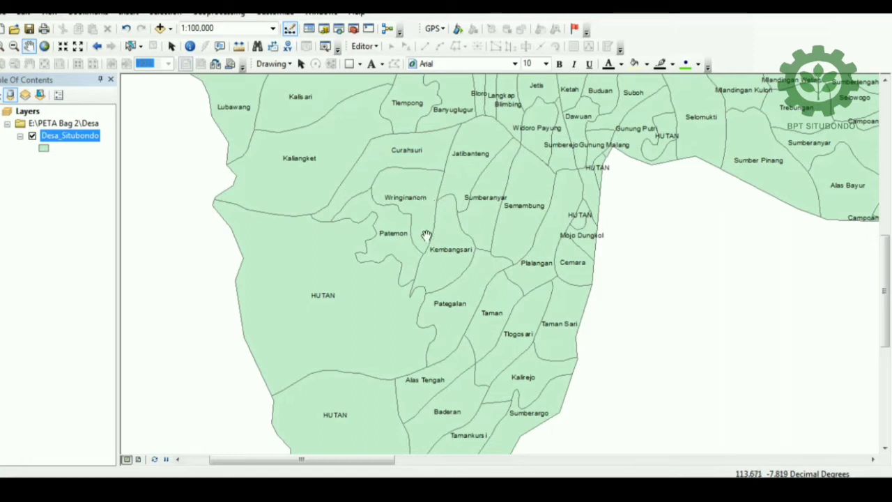
drag(425, 235, 356, 344)
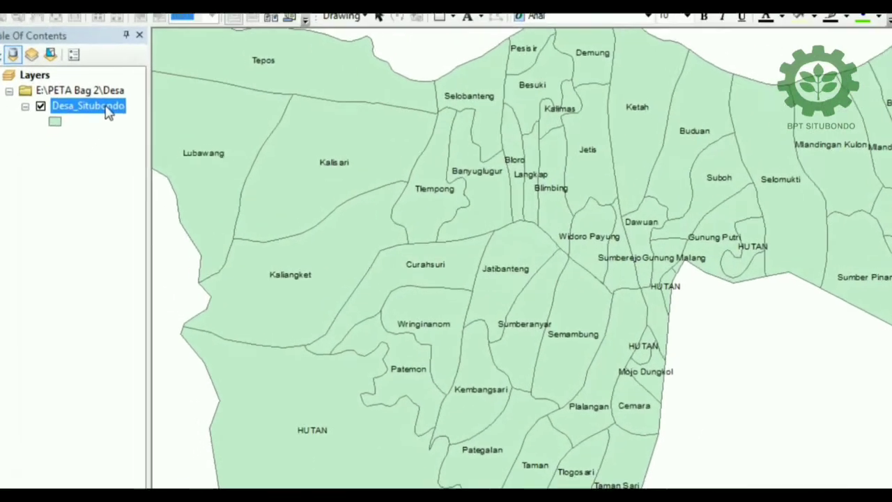
Select rows FID 10–18 in the Desa_Situbondo attribute table for the Jatibanteng villages.
right_click(86, 139)
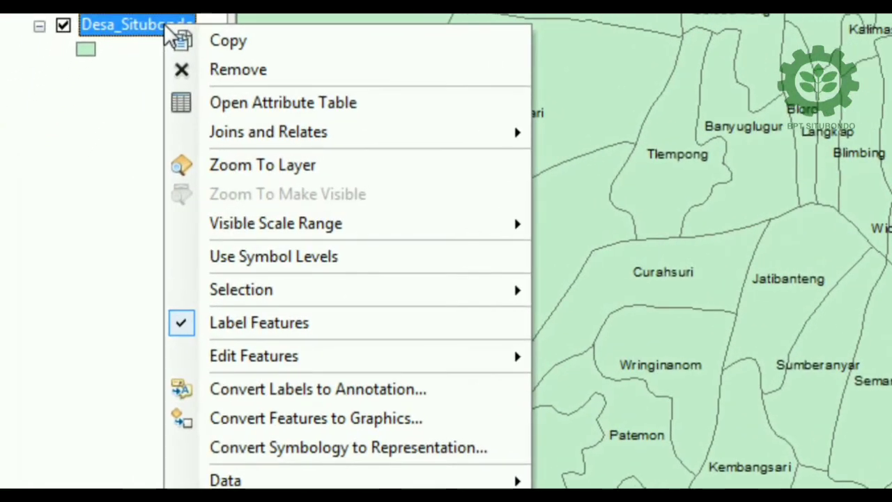
click(262, 104)
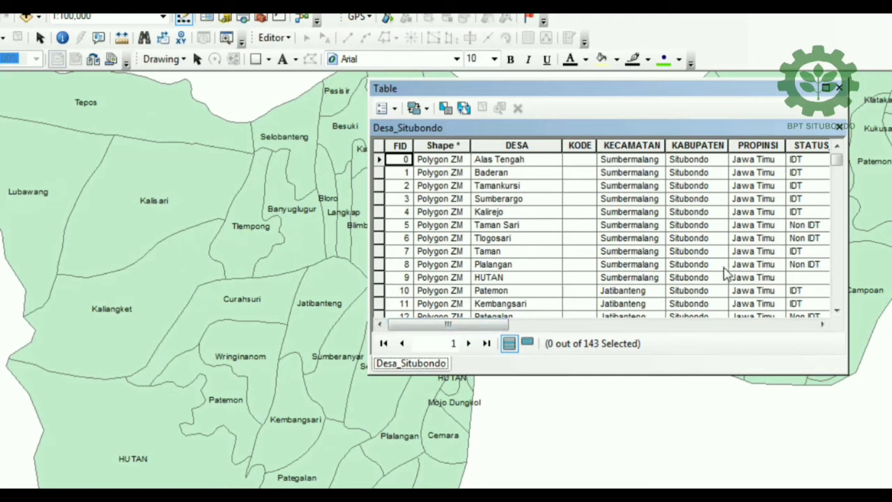
click(836, 311)
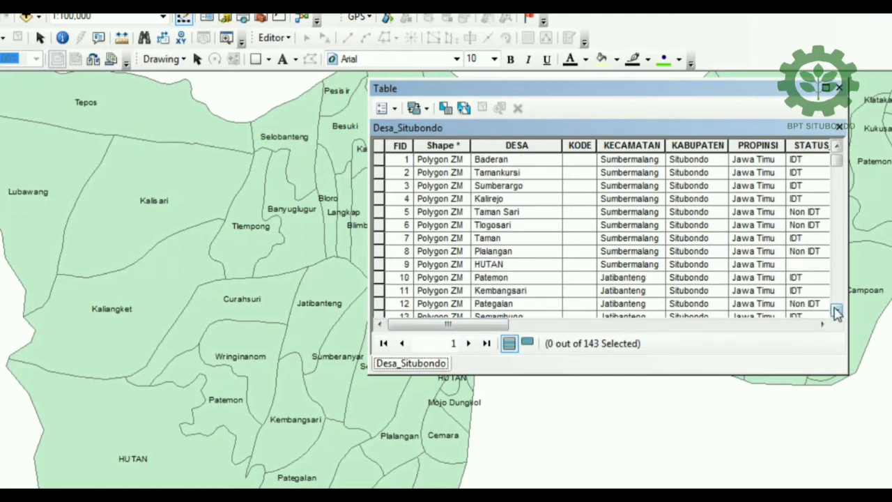
click(836, 310)
click(837, 311)
click(836, 310)
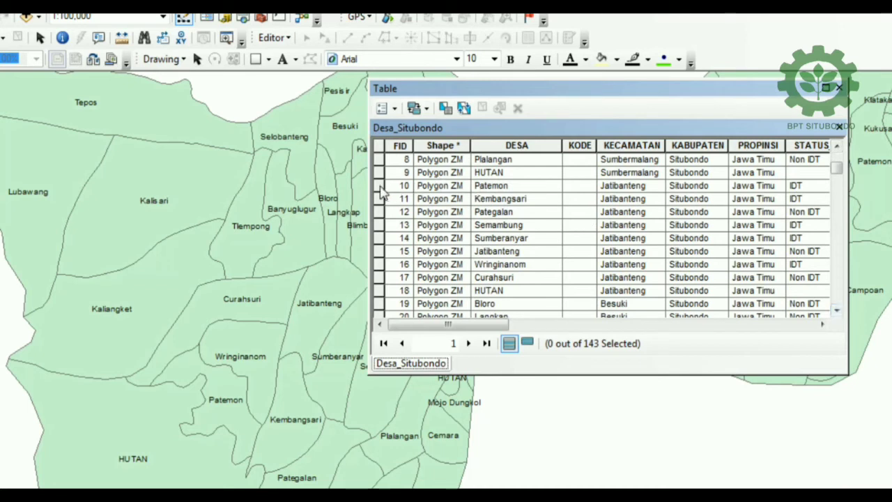
drag(380, 188, 377, 292)
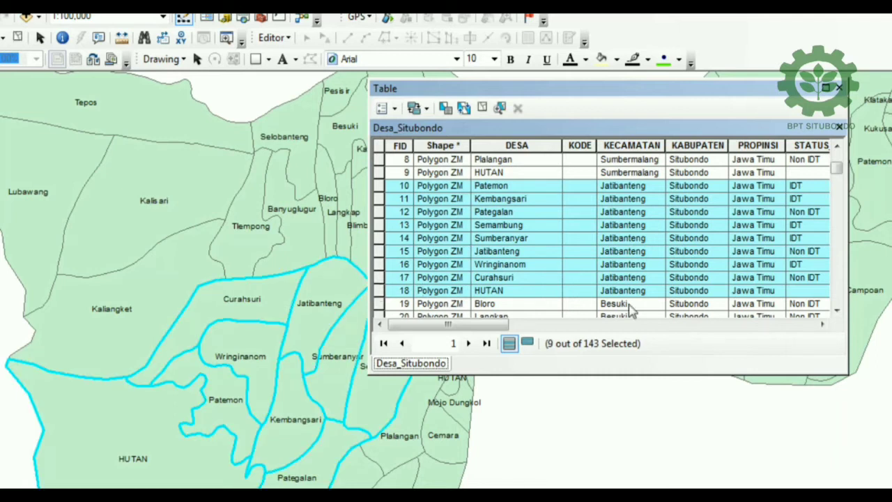
drag(278, 390, 279, 240)
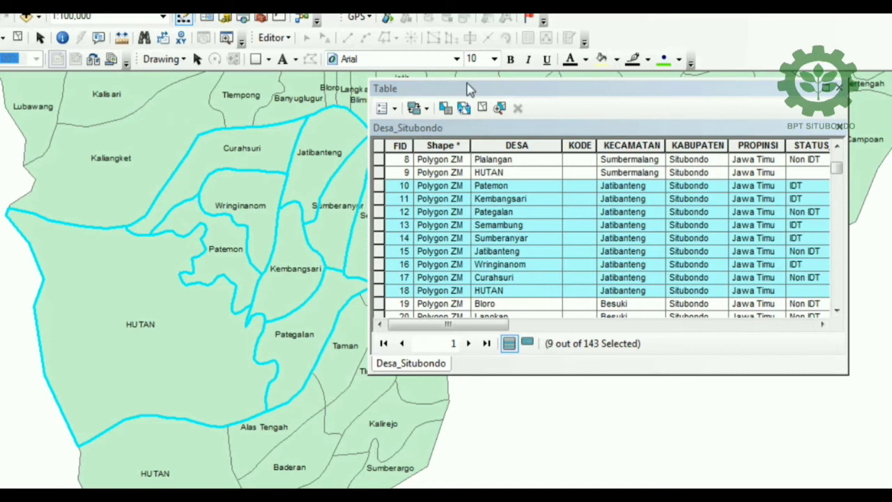
drag(466, 88, 627, 112)
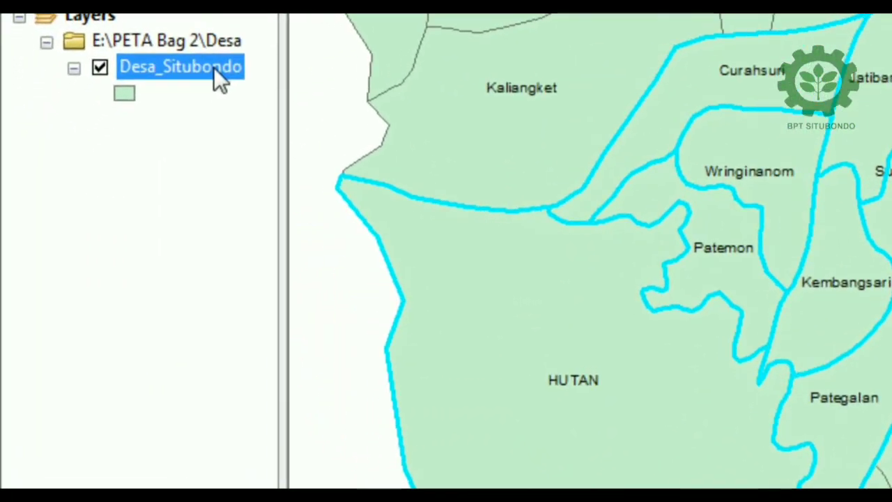
Set Desa_Situbondo's Export Data to export only the selected features.
right_click(216, 70)
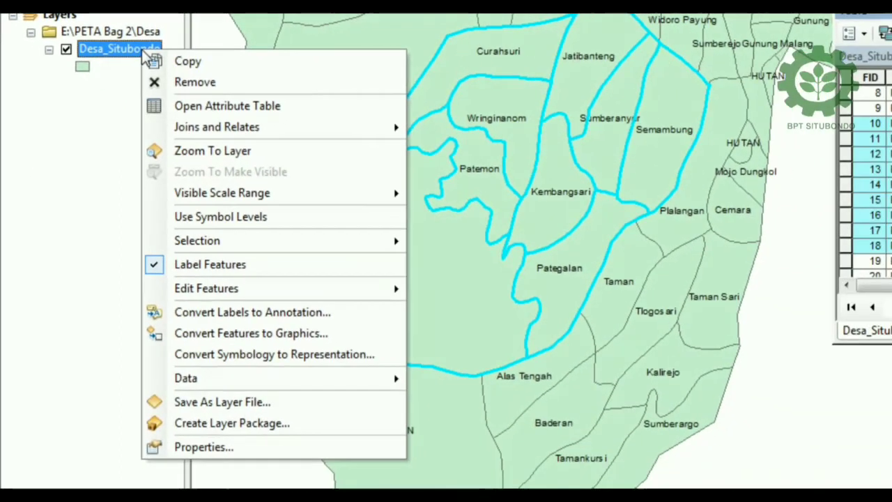
mouse_move(292, 367)
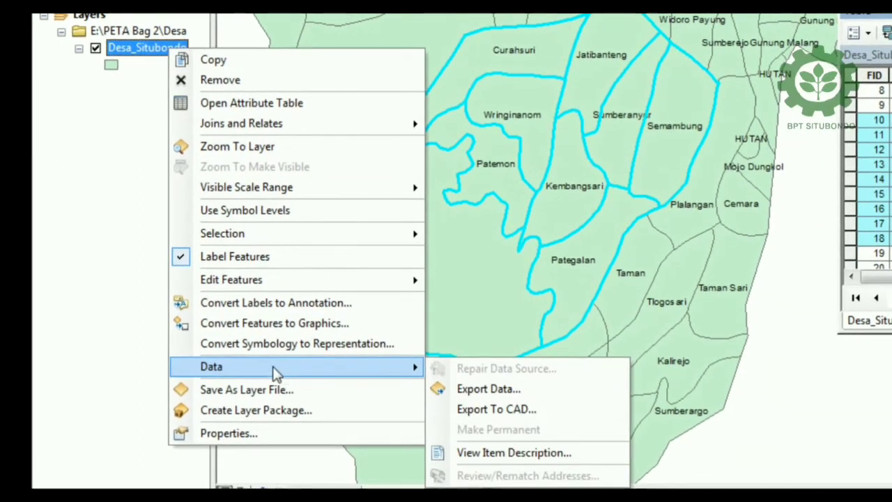
click(485, 390)
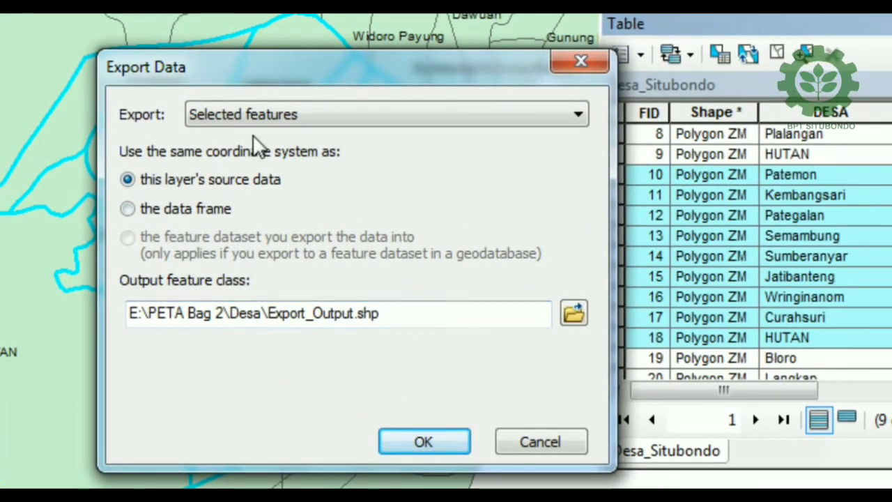
click(577, 114)
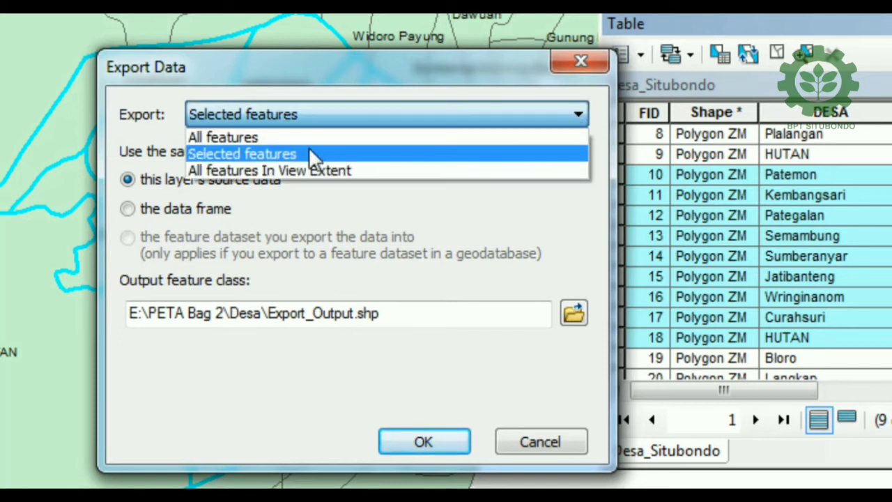
click(312, 153)
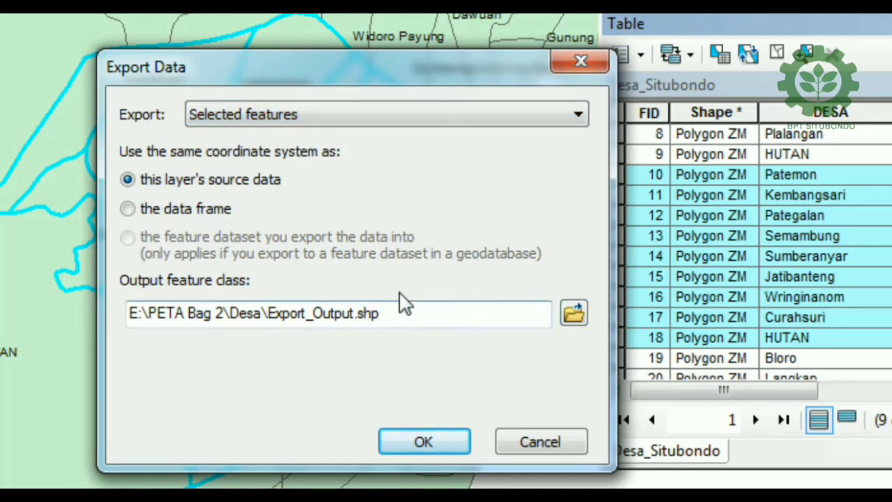
Save the export to E:\PETA Bag 2\Desa as 'Pengamatan Jatibanteng' and run it.
click(573, 314)
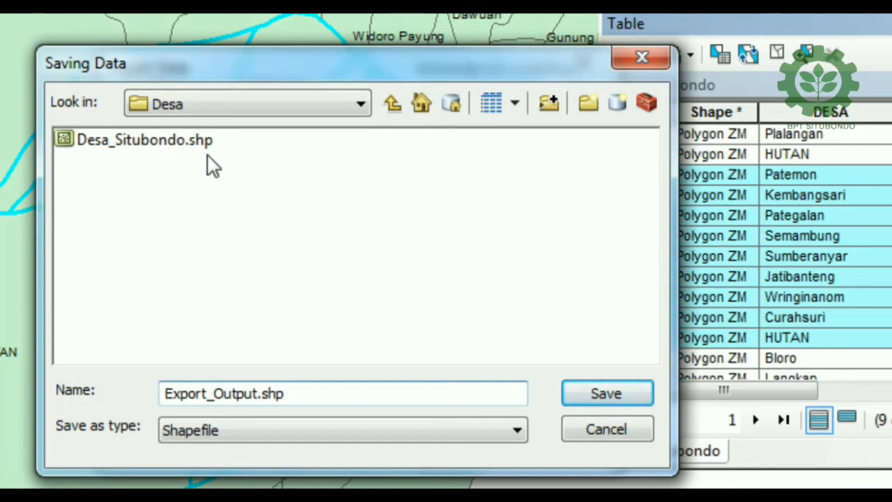
click(358, 106)
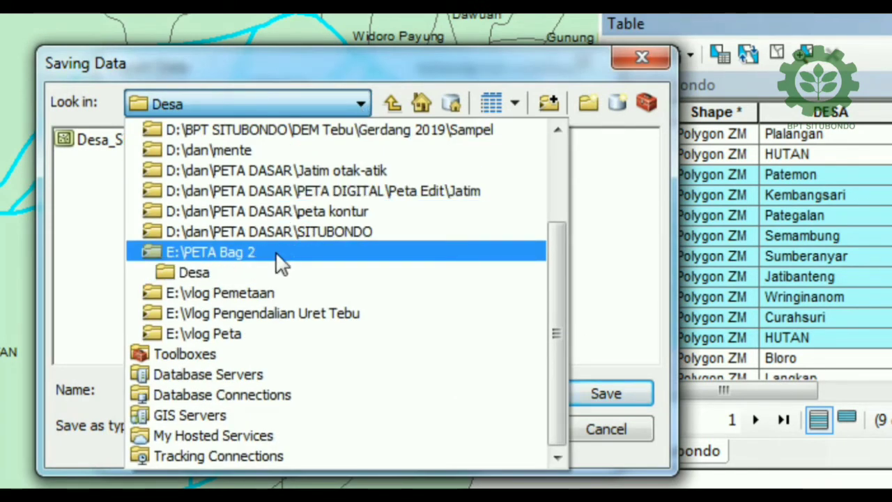
click(282, 252)
double_click(106, 143)
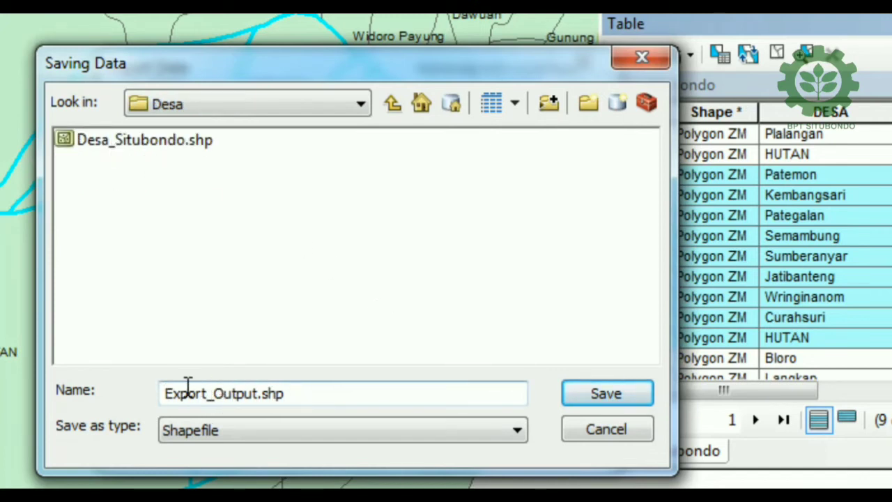
drag(168, 394, 248, 394)
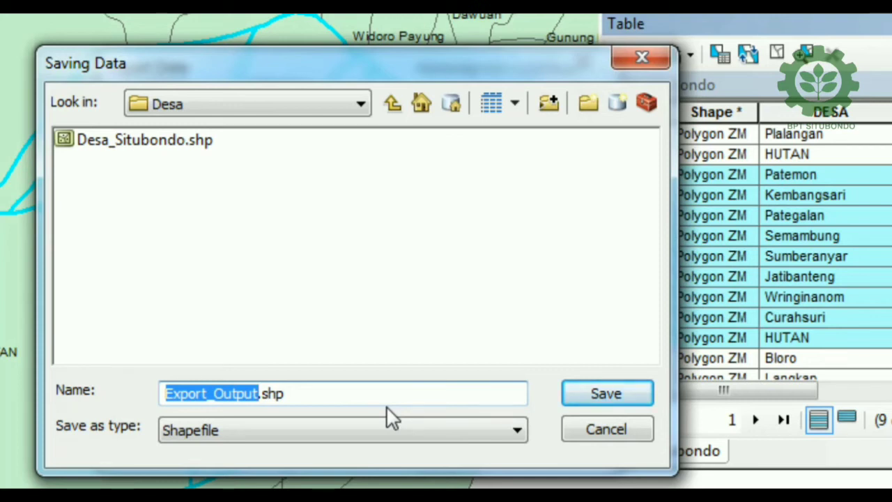
text(Pengamatan Jatibanteng)
click(596, 390)
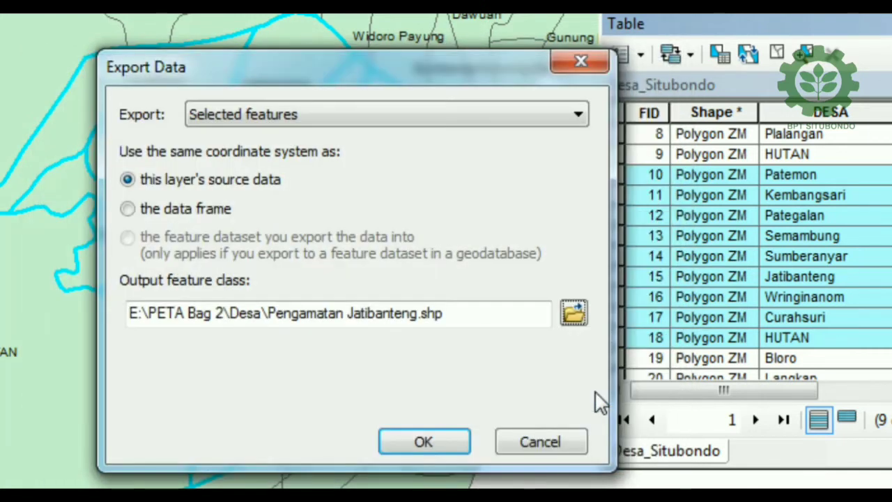
click(428, 441)
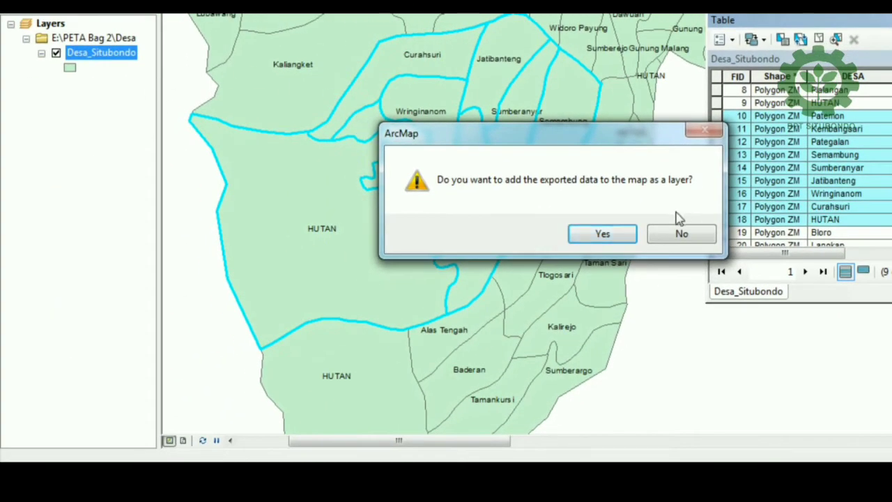
Add the exported layer to the map, close the table, and compare both layers' visibility.
click(601, 237)
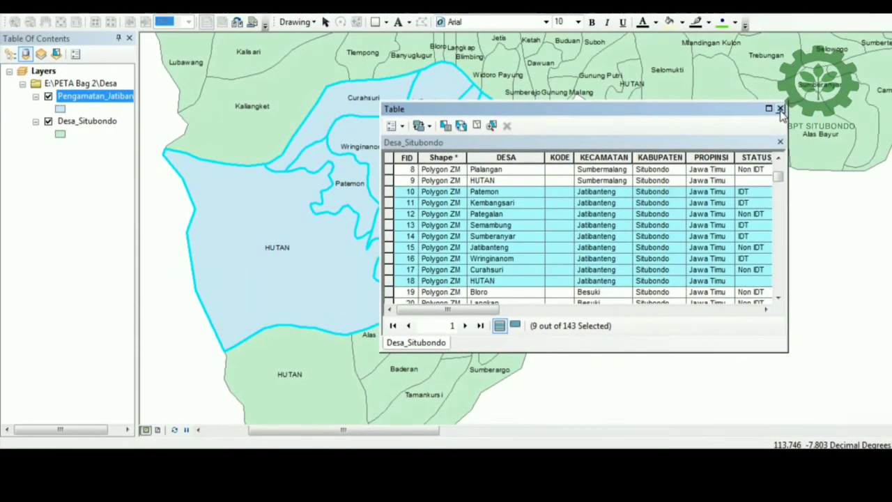
click(777, 108)
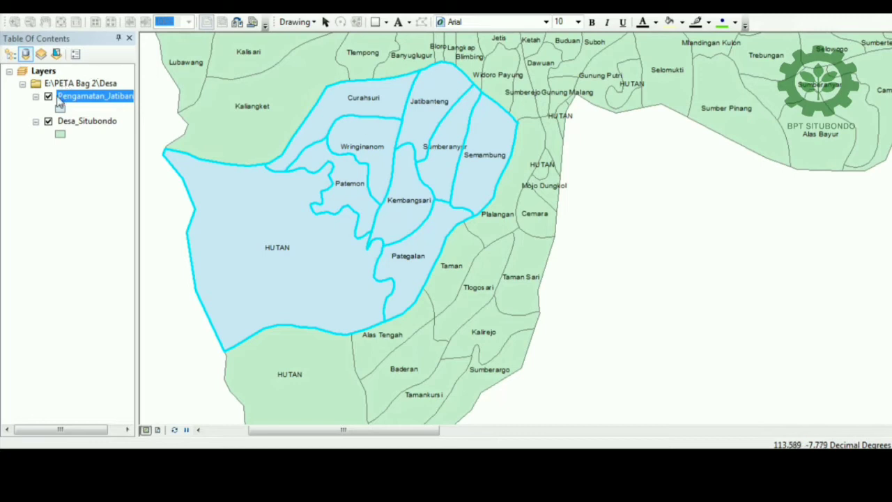
scroll(409, 173, up, 2)
scroll(409, 169, up, 1)
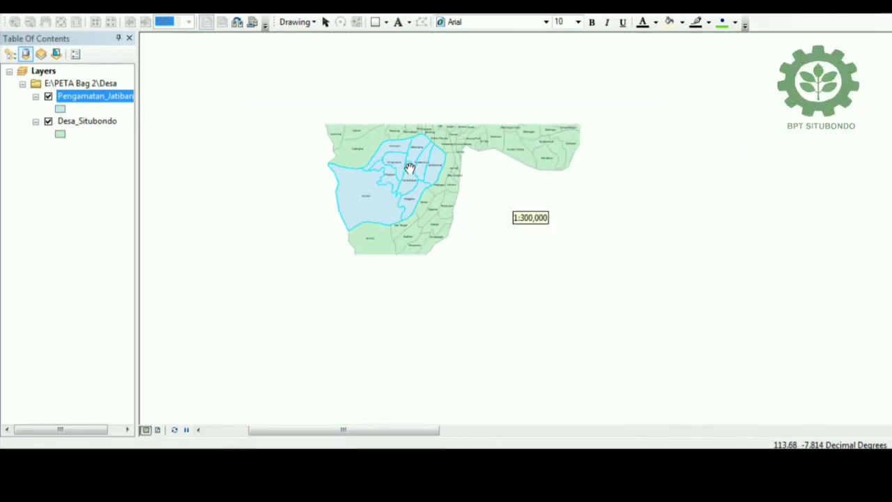
scroll(410, 168, down, 3)
drag(616, 201, 539, 230)
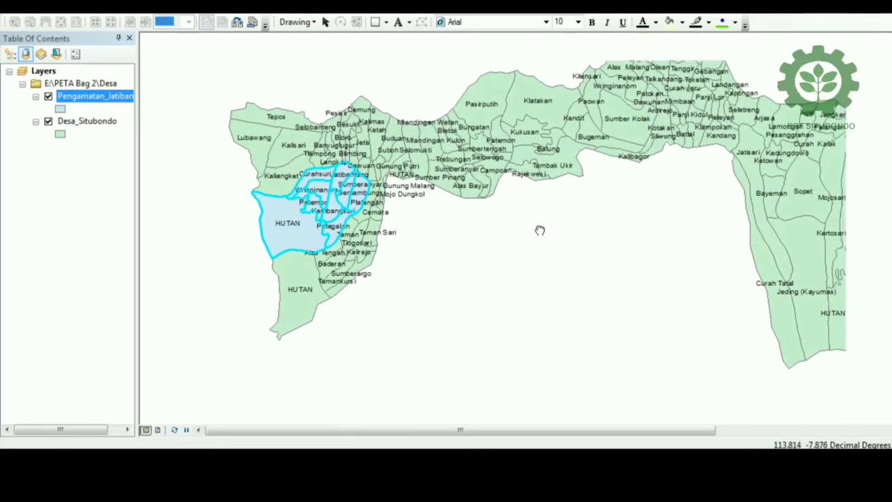
click(49, 97)
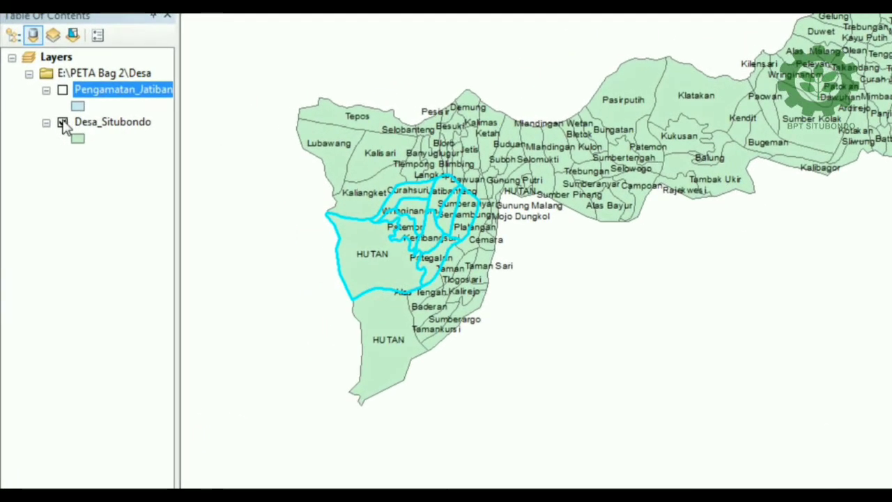
click(50, 123)
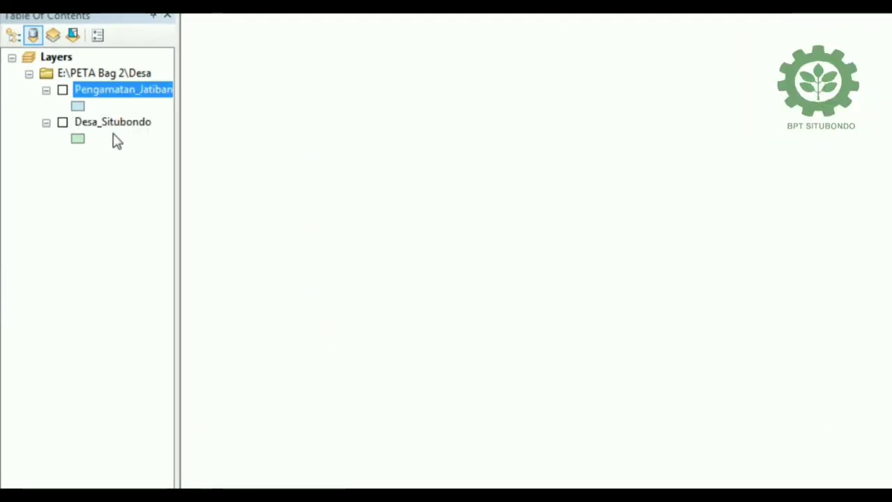
click(63, 91)
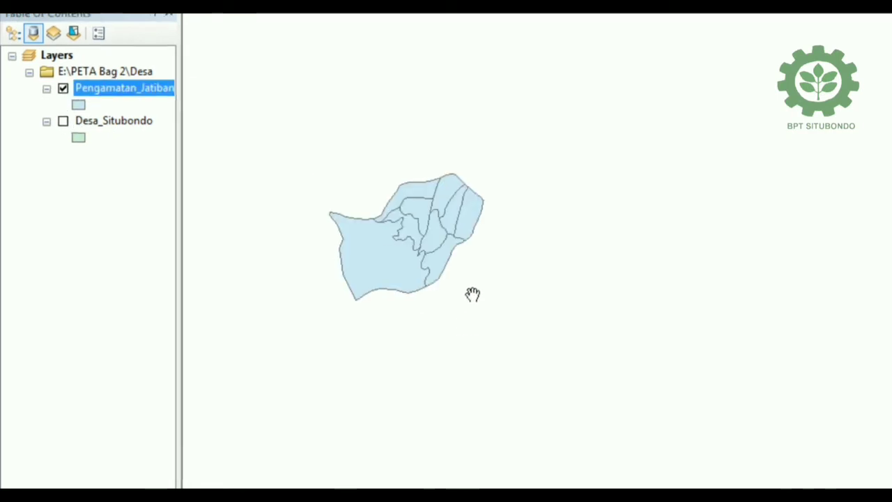
scroll(502, 291, down, 2)
scroll(442, 280, down, 2)
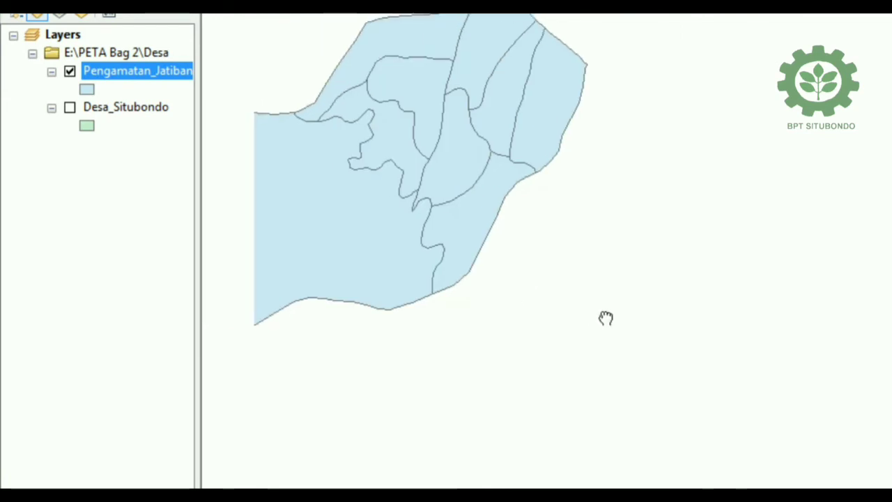
drag(610, 320, 697, 344)
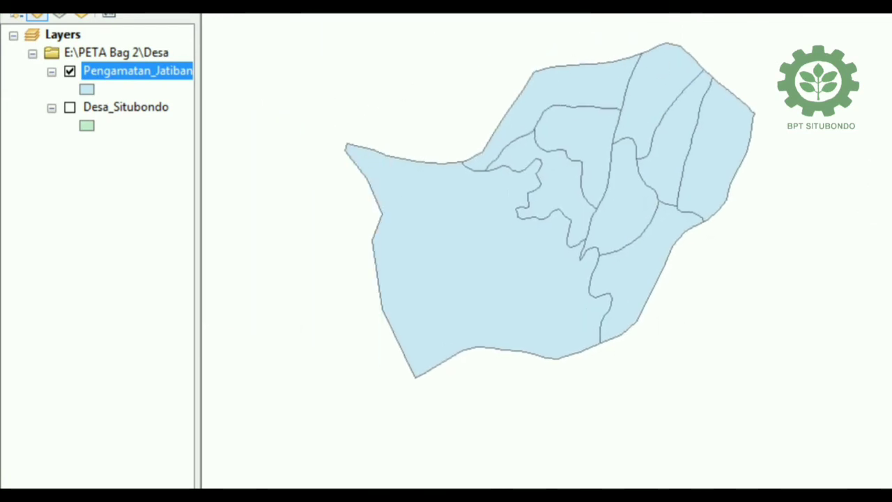
Label the Pengamatan_Jatibanteng villages by name and remove the Desa_Situbondo layer.
right_click(129, 78)
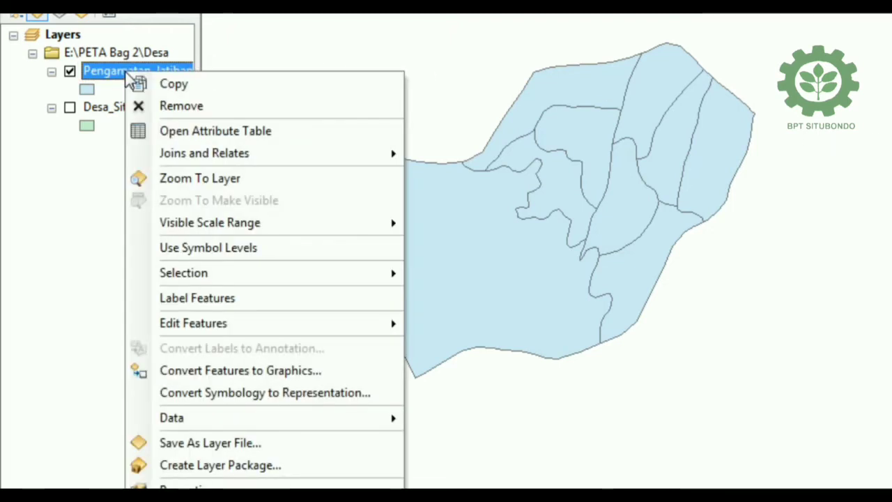
click(203, 298)
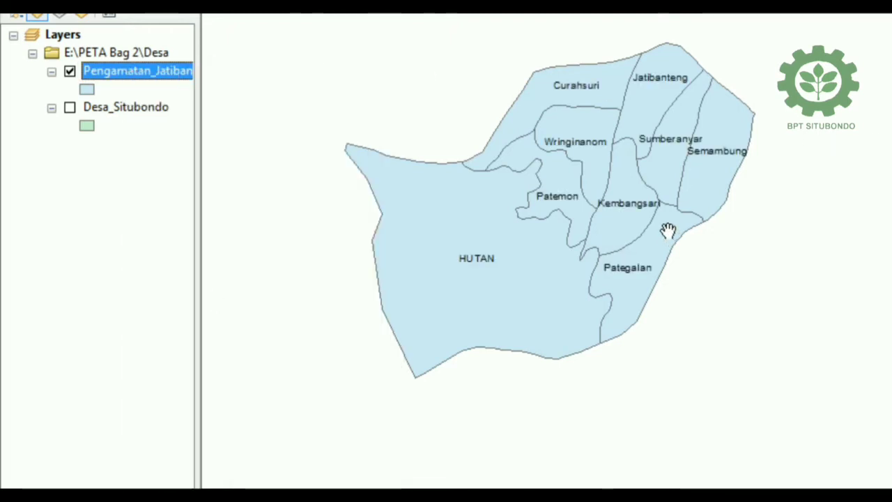
scroll(667, 230, up, 2)
scroll(666, 220, down, 2)
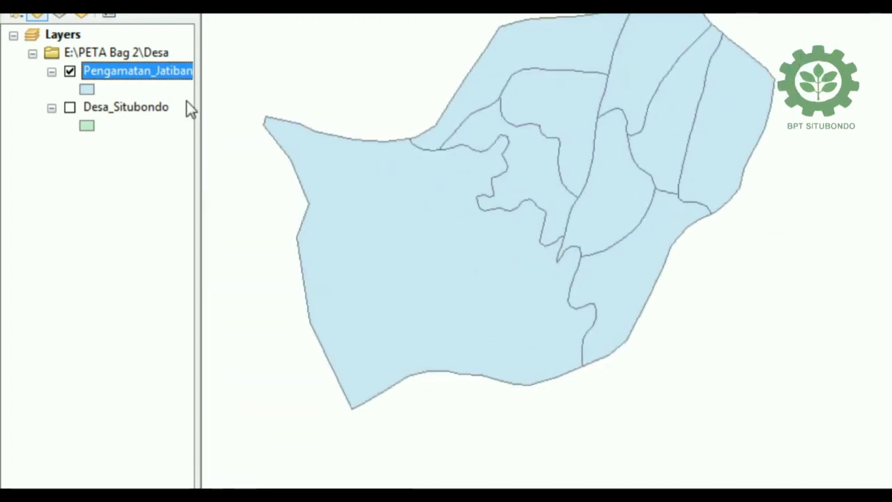
right_click(140, 108)
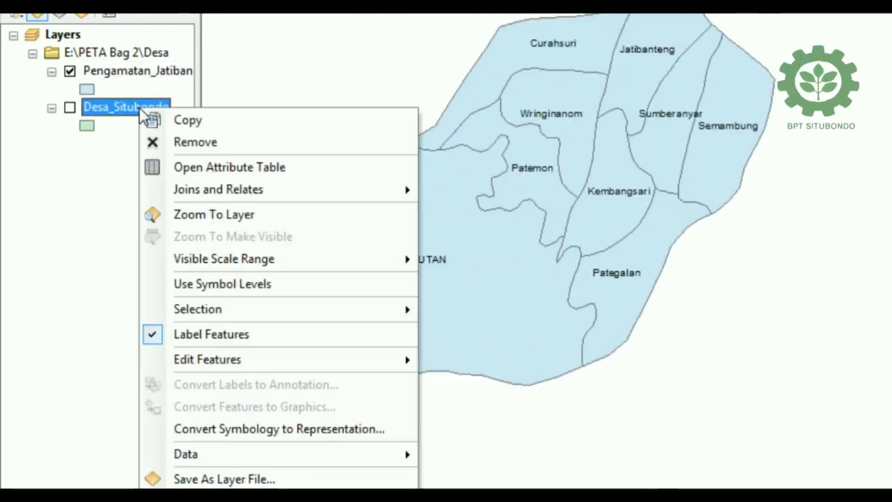
click(197, 143)
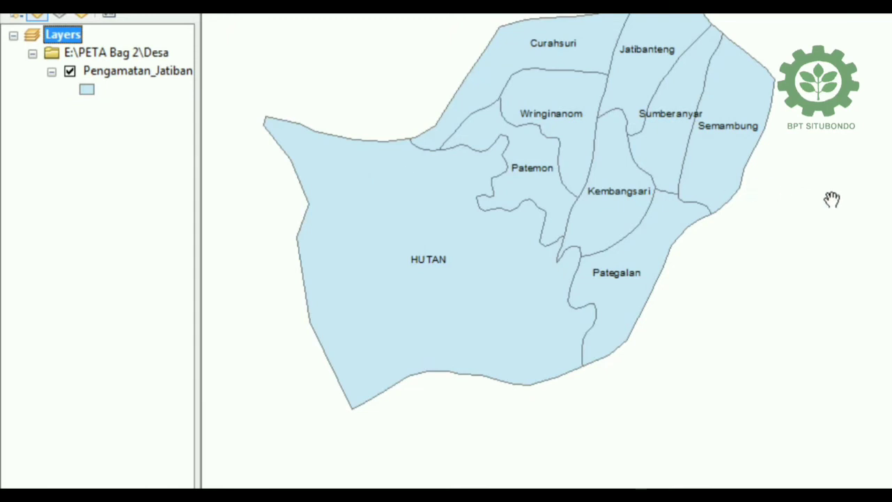
drag(636, 201, 796, 221)
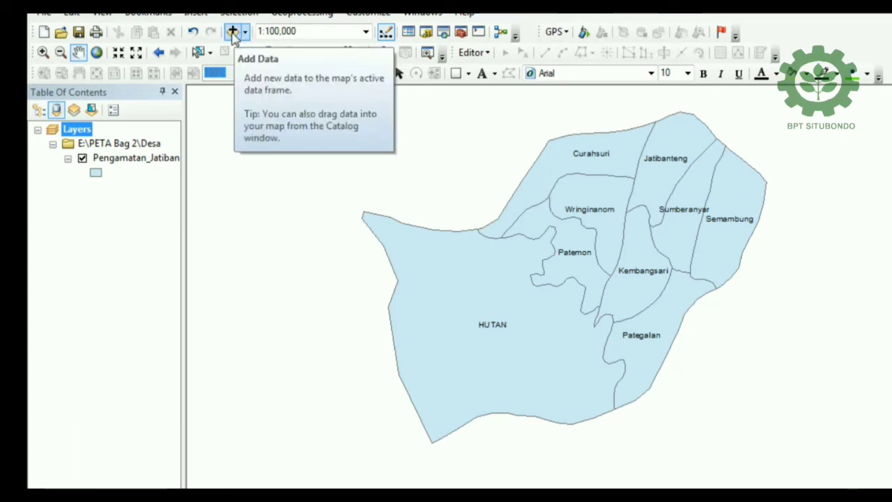
Start Add Data and browse the folder location list around PETA Bag 2.
click(233, 32)
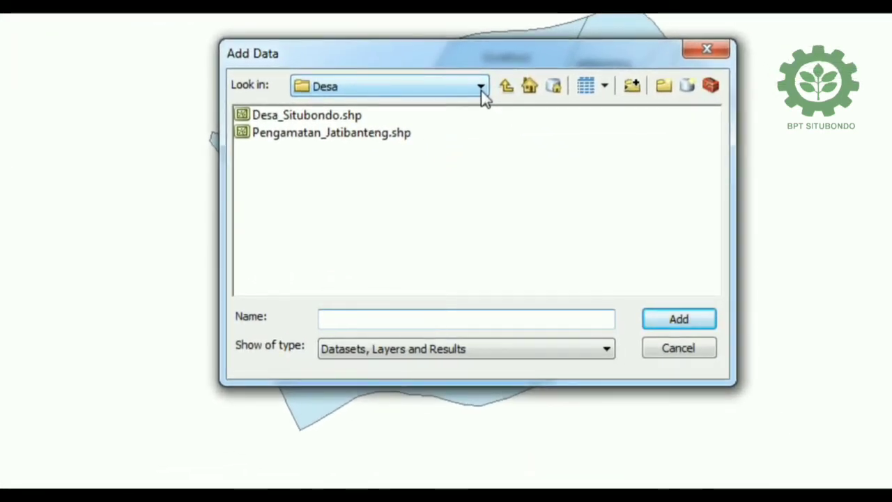
click(481, 87)
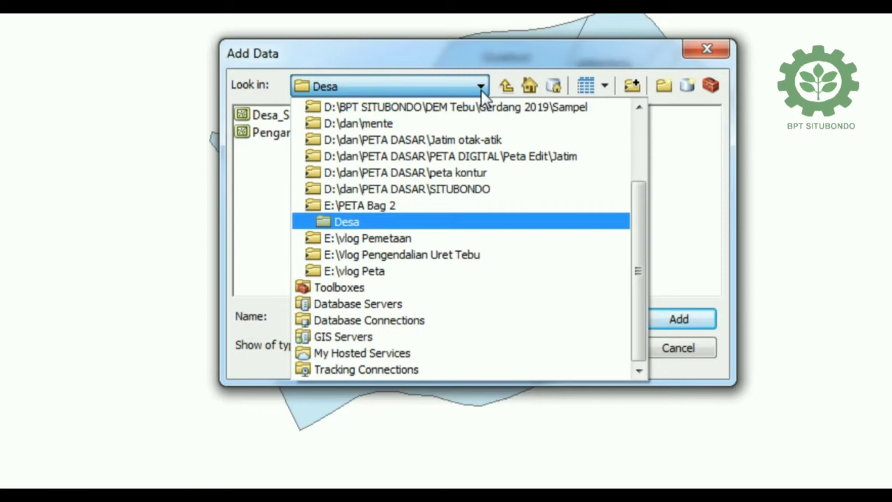
click(393, 206)
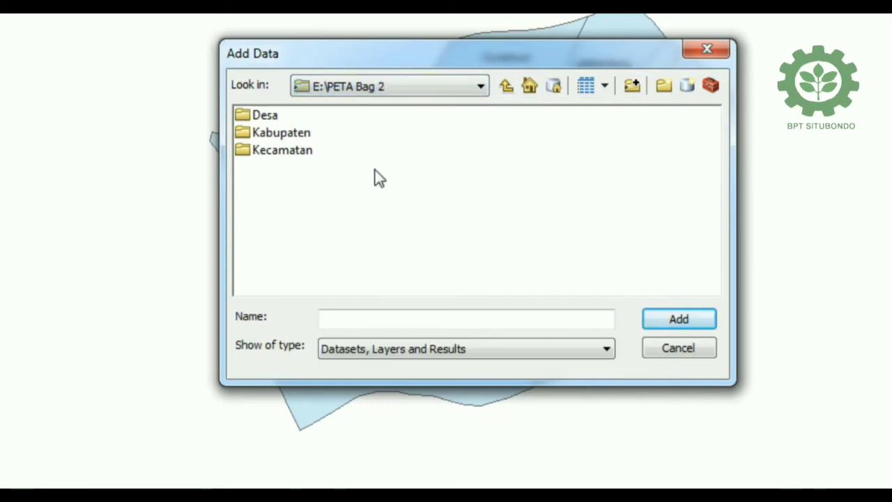
click(480, 87)
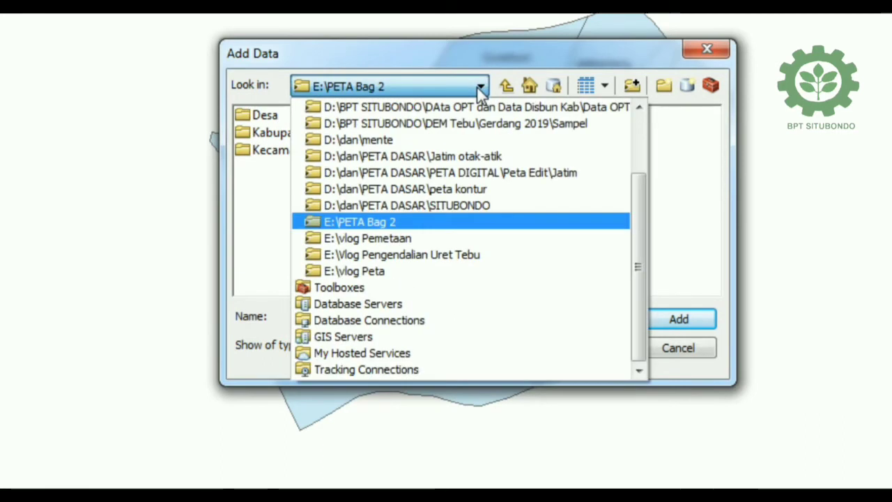
click(480, 87)
click(480, 87)
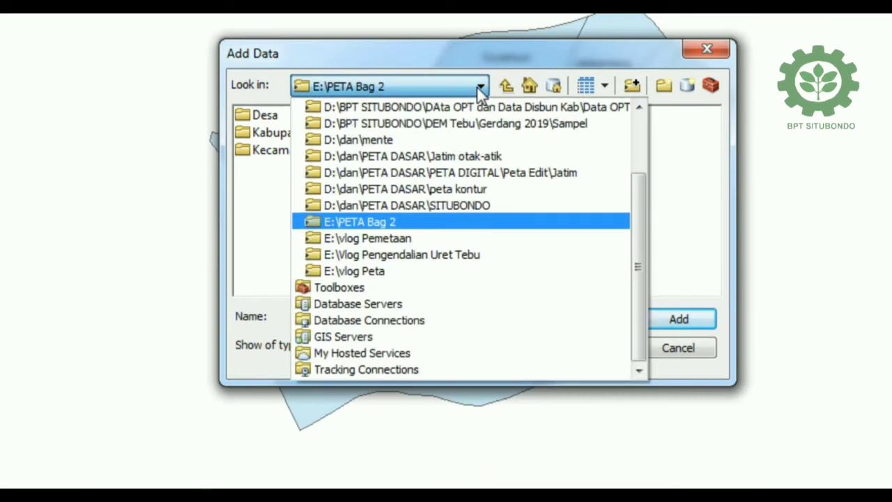
click(480, 89)
Connect to drive E and open the JATIBANTENG.xlsx workbook.
click(635, 88)
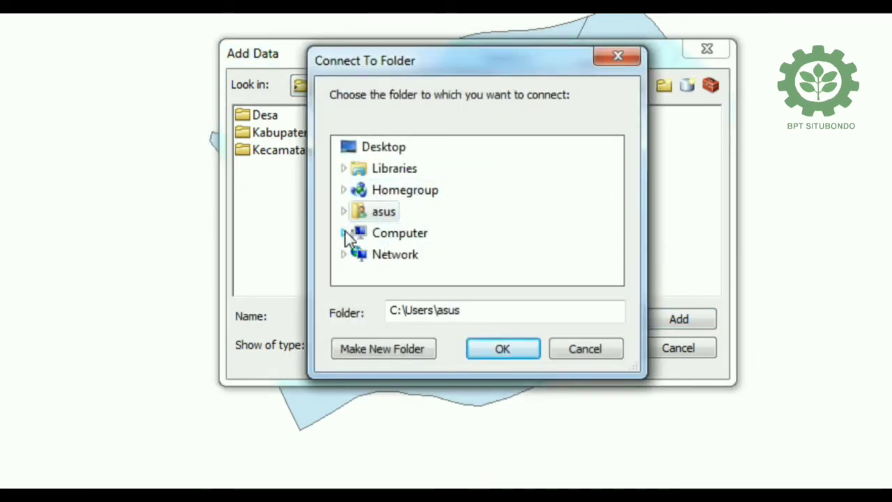
click(344, 232)
click(400, 254)
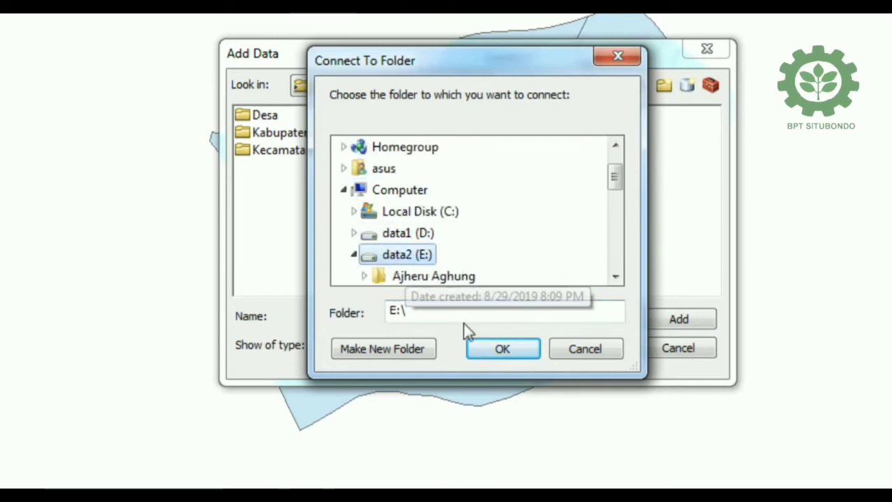
click(495, 349)
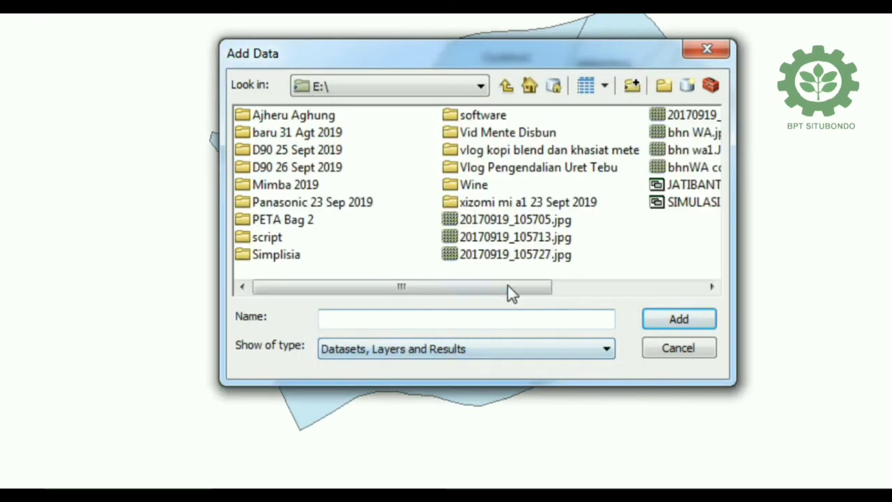
drag(506, 286, 650, 286)
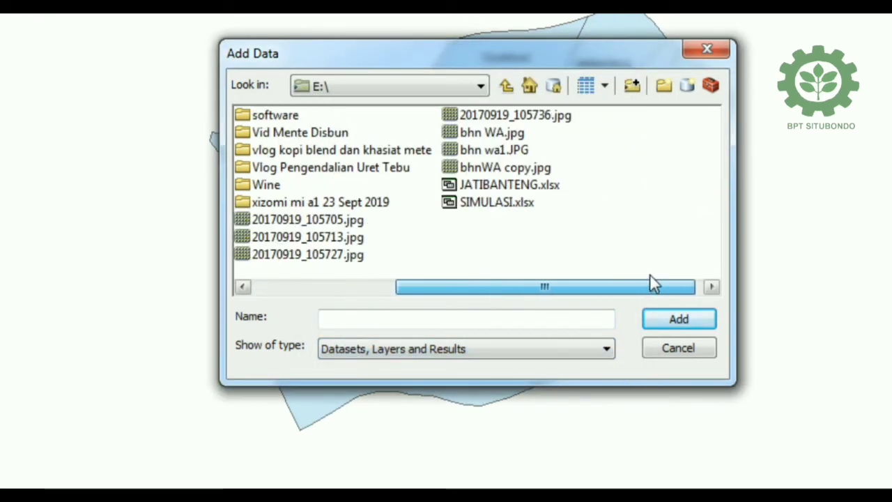
double_click(529, 185)
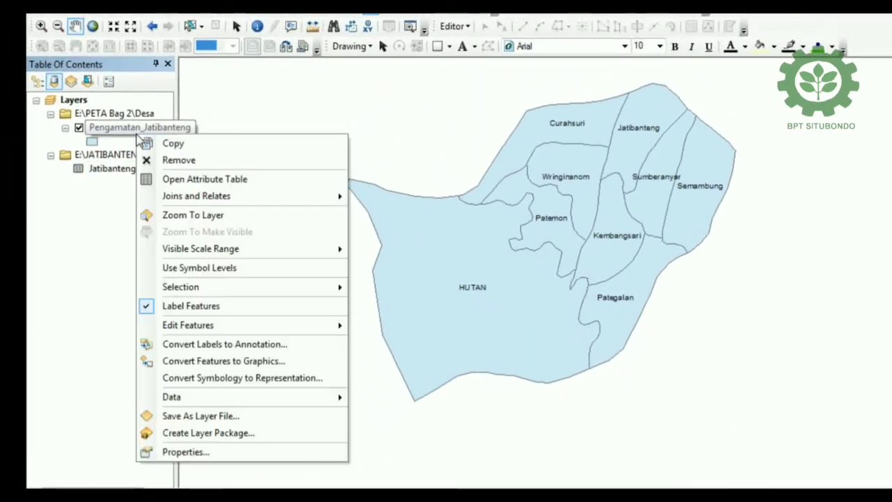
mouse_move(197, 196)
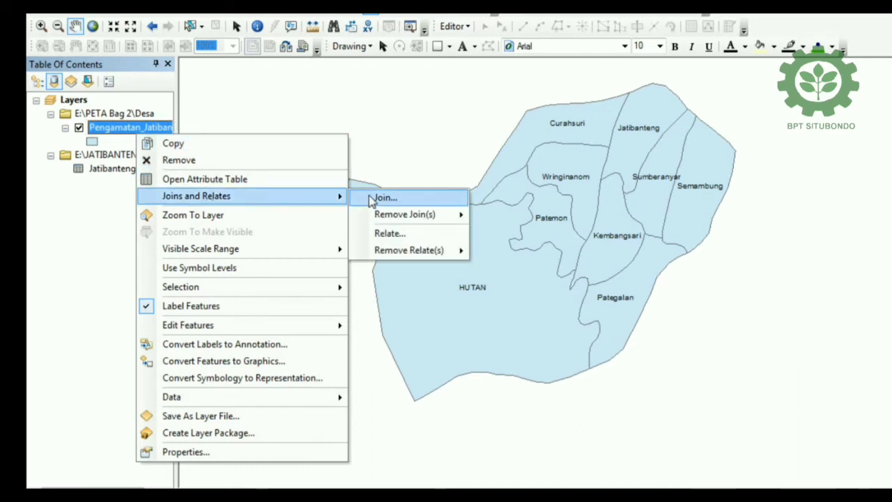
Join the Jatibanteng$ table to Pengamatan_Jatibanteng using DESA as the join field.
click(370, 197)
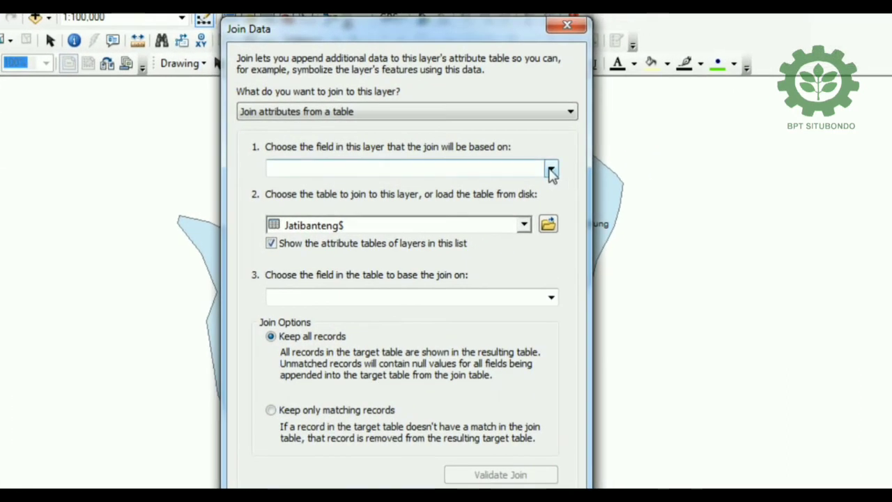
click(551, 169)
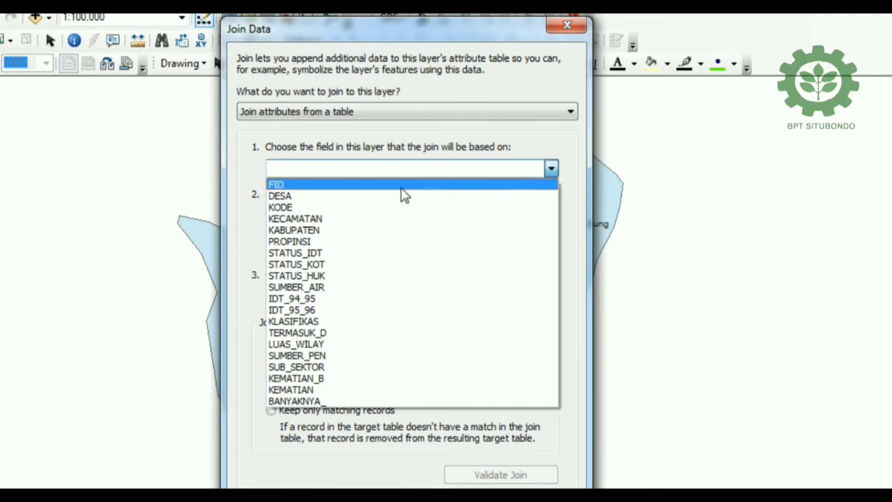
click(329, 207)
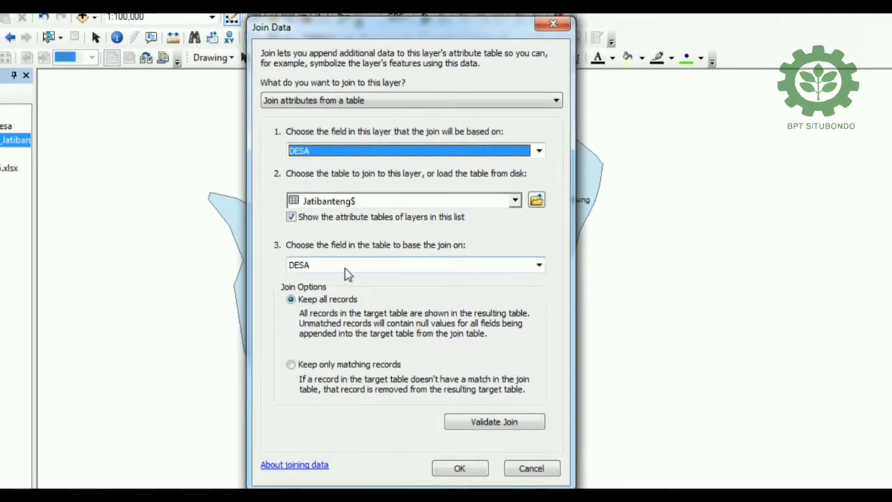
click(457, 467)
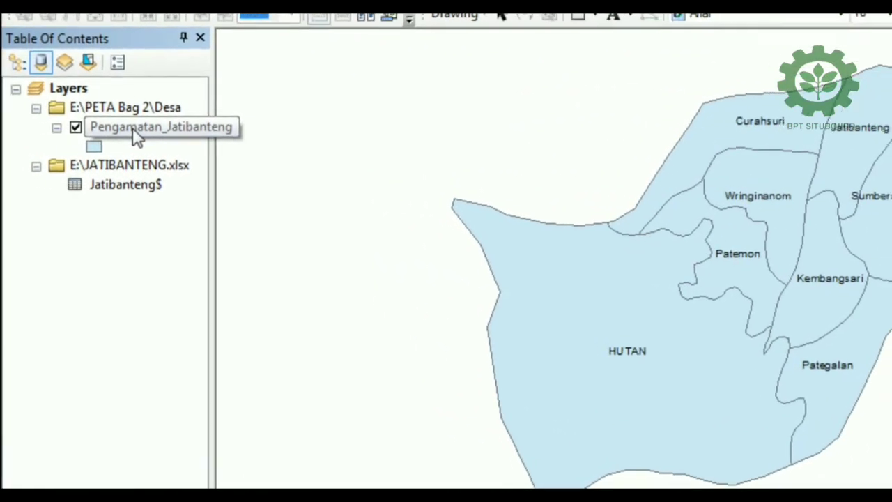
right_click(134, 132)
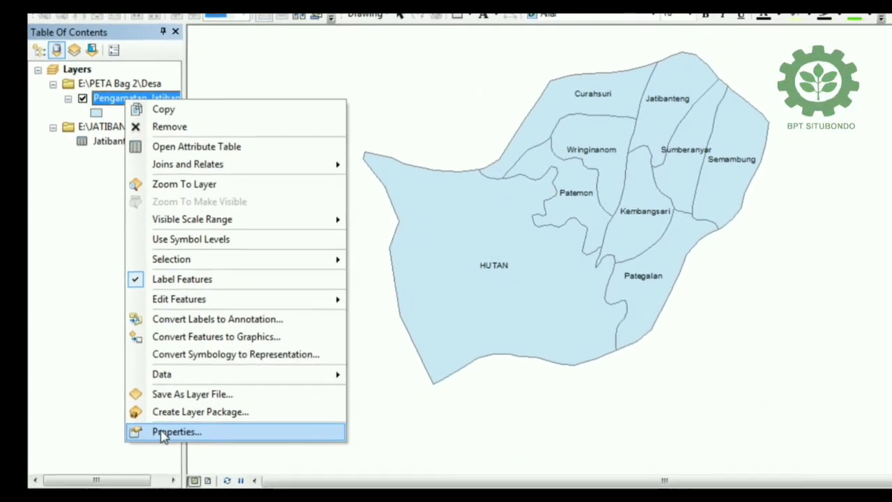
click(108, 265)
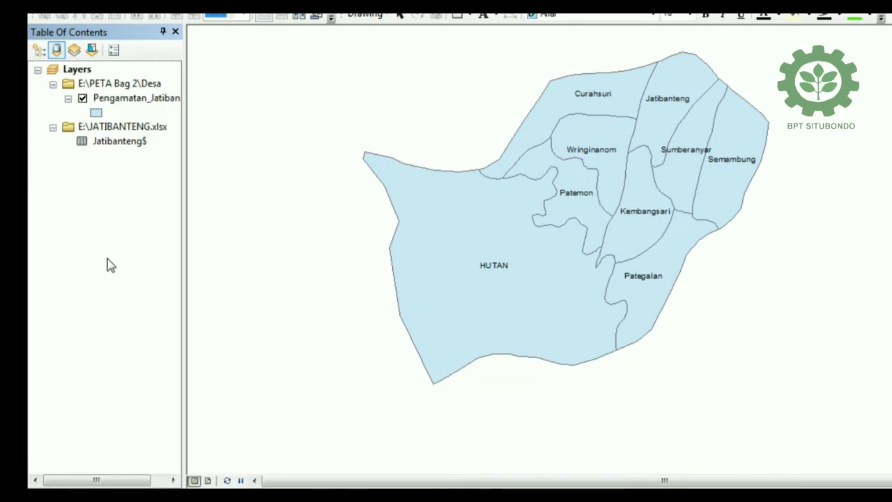
Symbolise Pengamatan_Jatibanteng with graduated colours by INTENSITAS SERANGAN using the green-yellow-red ramp.
double_click(133, 99)
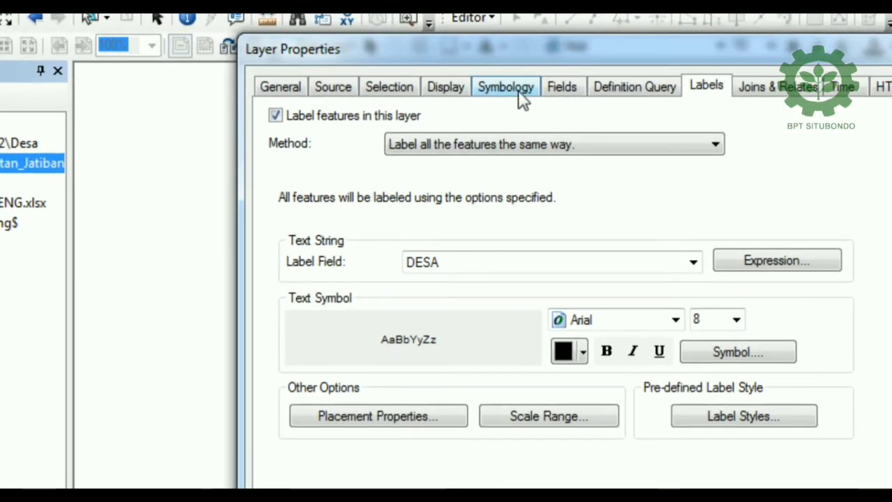
click(519, 97)
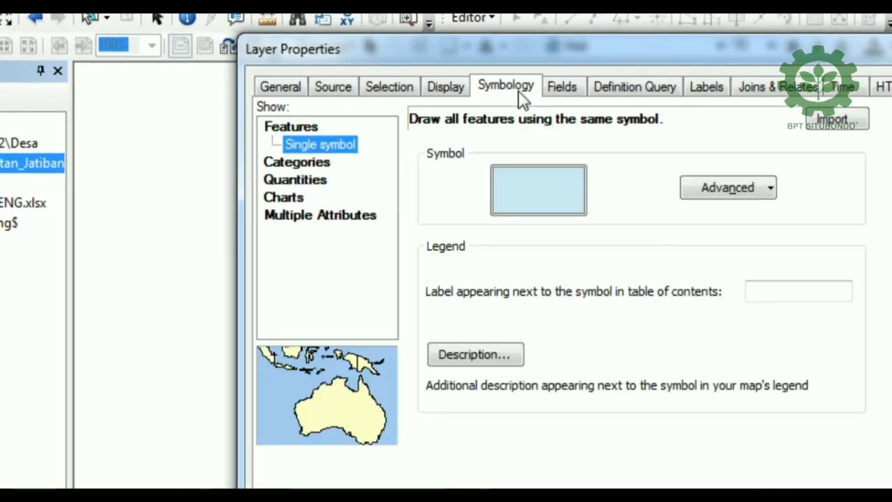
click(294, 180)
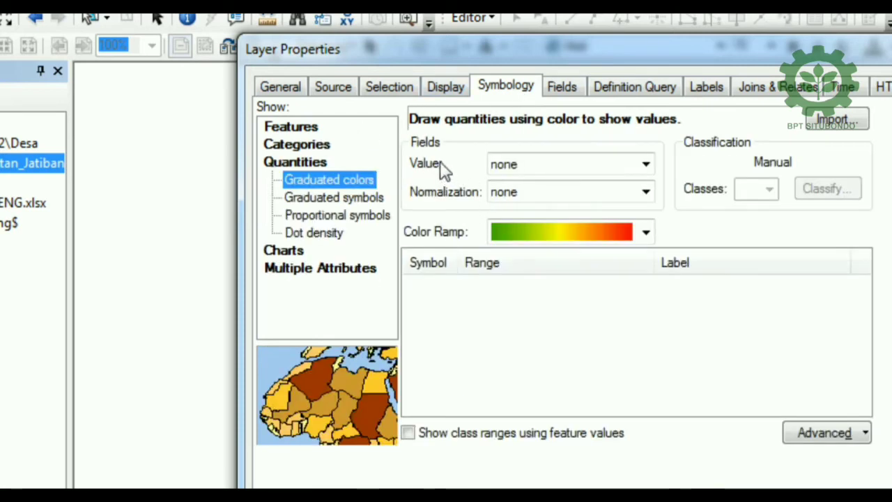
click(618, 172)
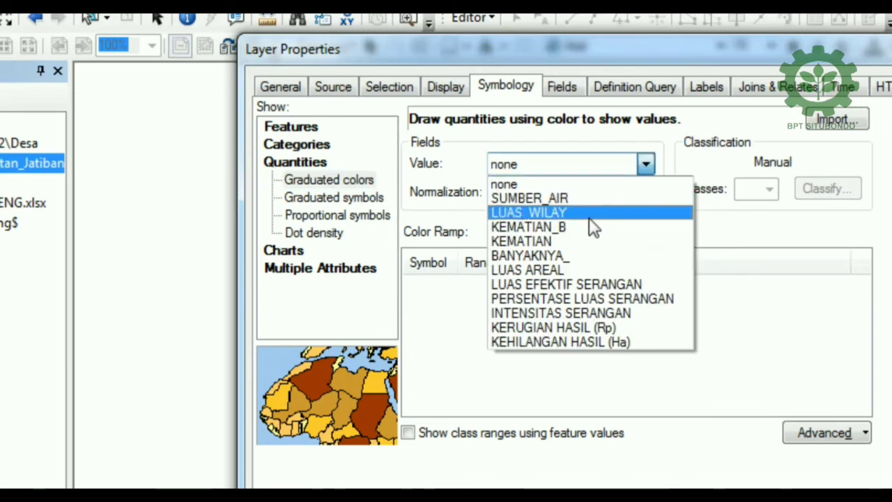
click(583, 318)
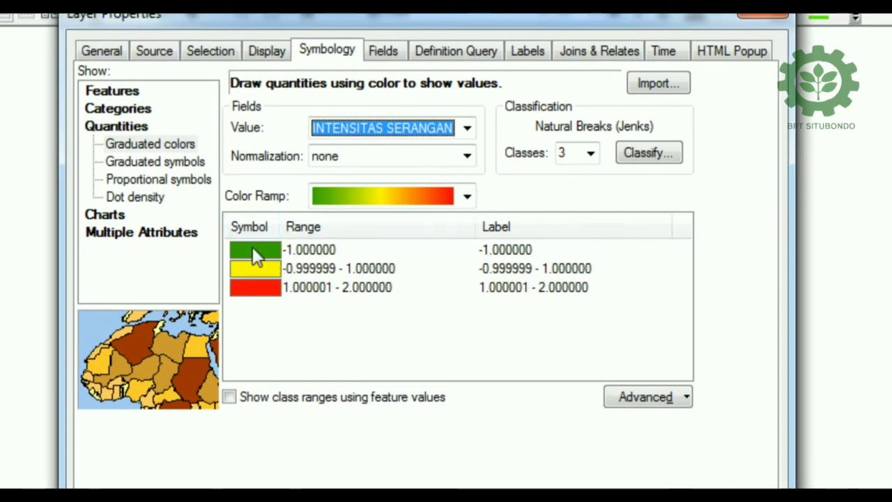
click(466, 198)
scroll(469, 143, up, 1)
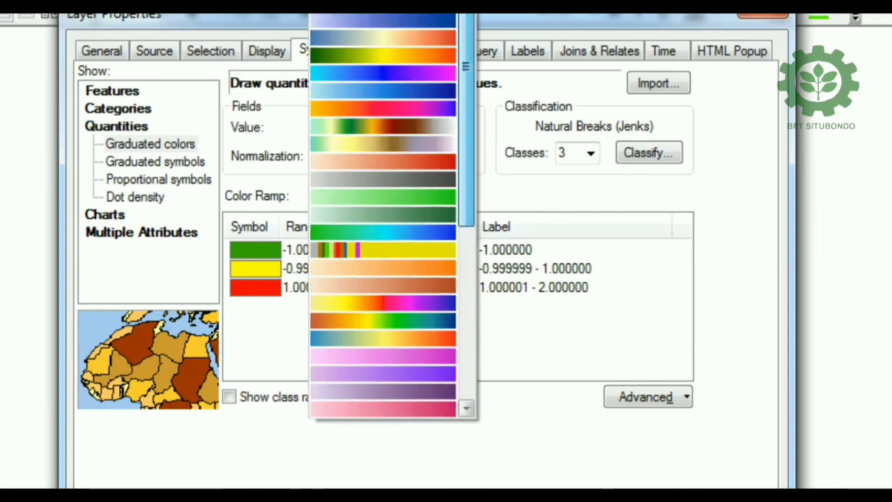
scroll(473, 195, down, 1)
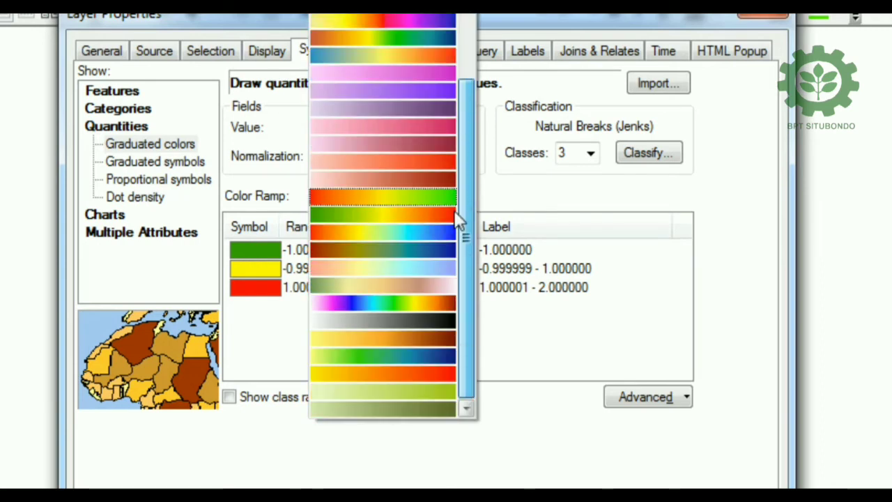
drag(460, 211, 460, 17)
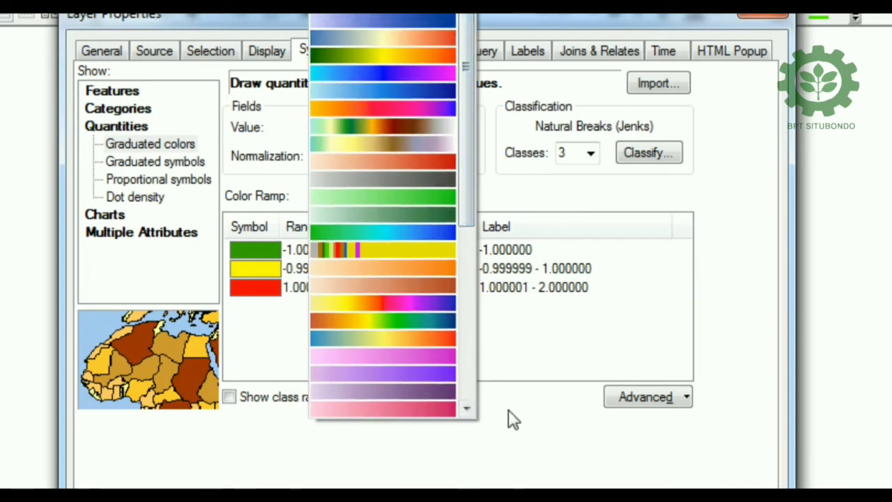
click(408, 356)
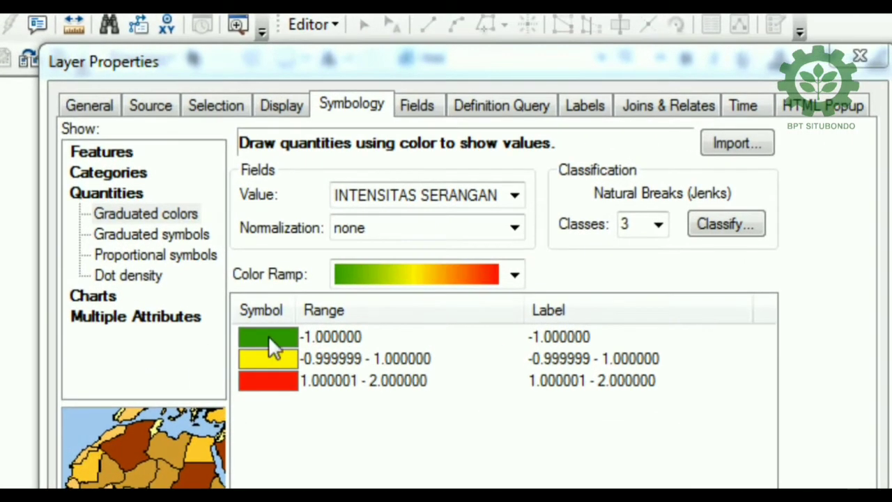
Label the lowest class 'Bukan Area Pengamatan' and give it a grey fill.
click(537, 342)
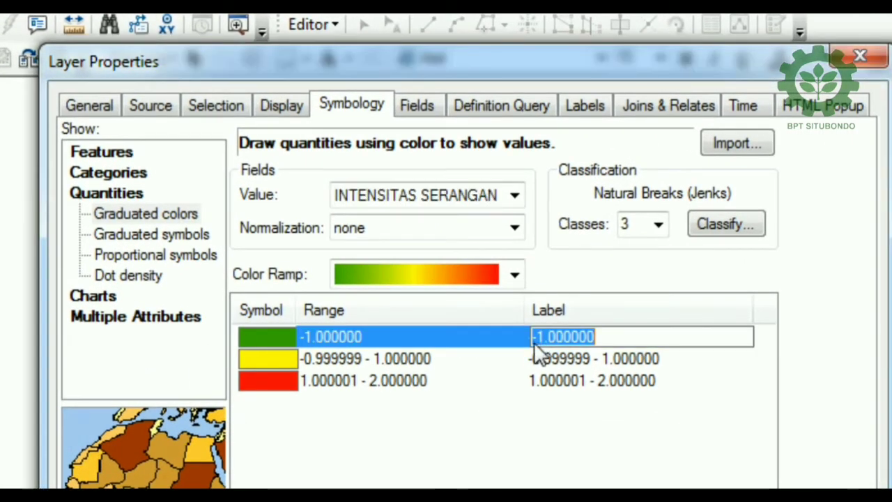
text(Bukan Area Pengamatan)
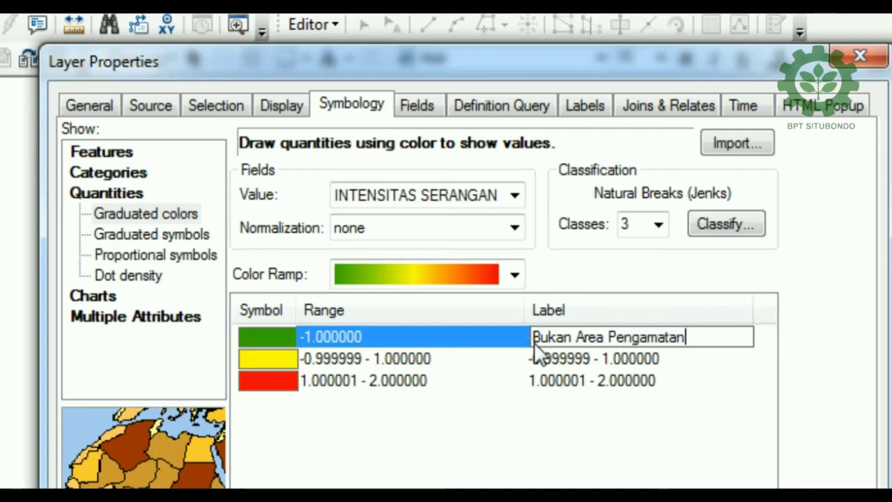
click(259, 341)
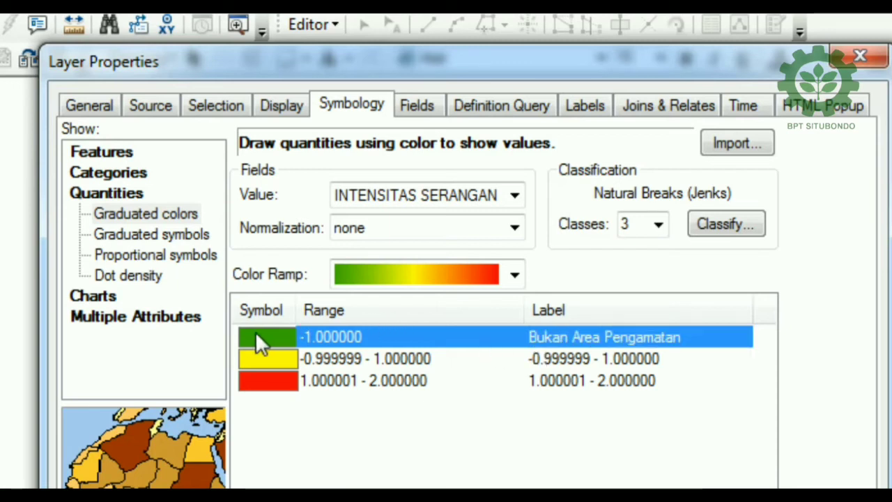
double_click(255, 343)
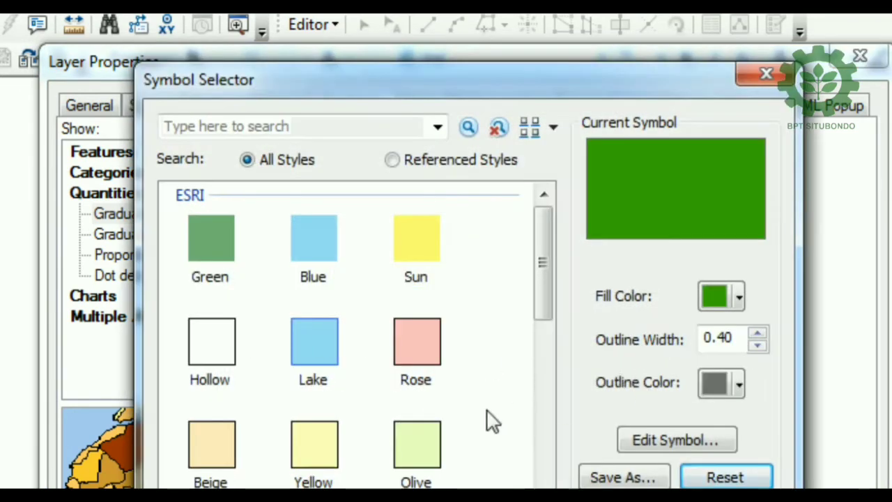
drag(544, 282, 538, 354)
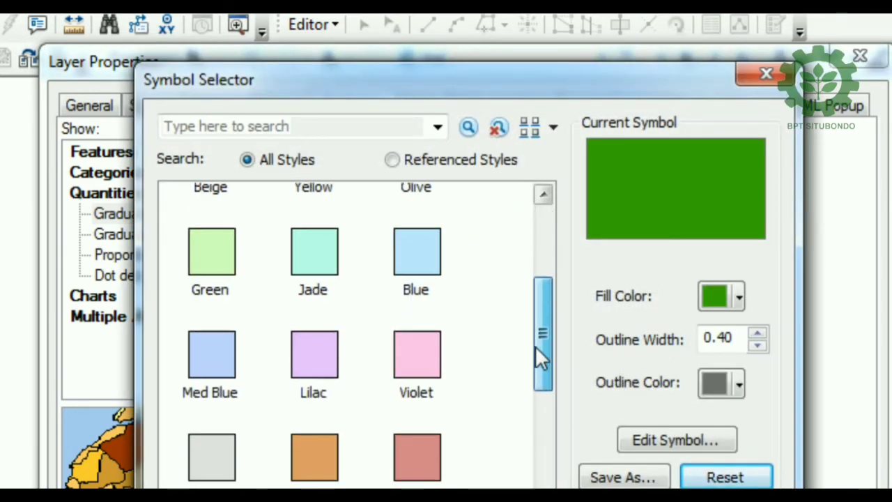
double_click(209, 474)
double_click(287, 333)
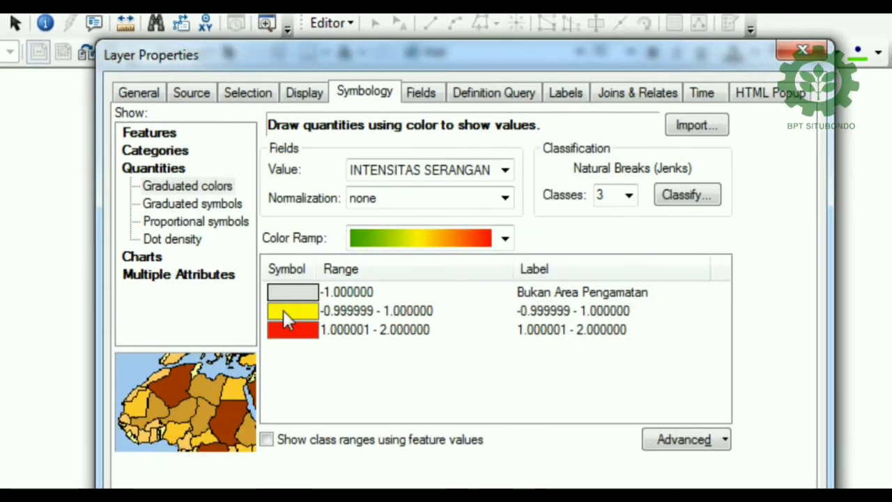
Change the yellow middle class symbol to a green fill with a black outline.
double_click(288, 317)
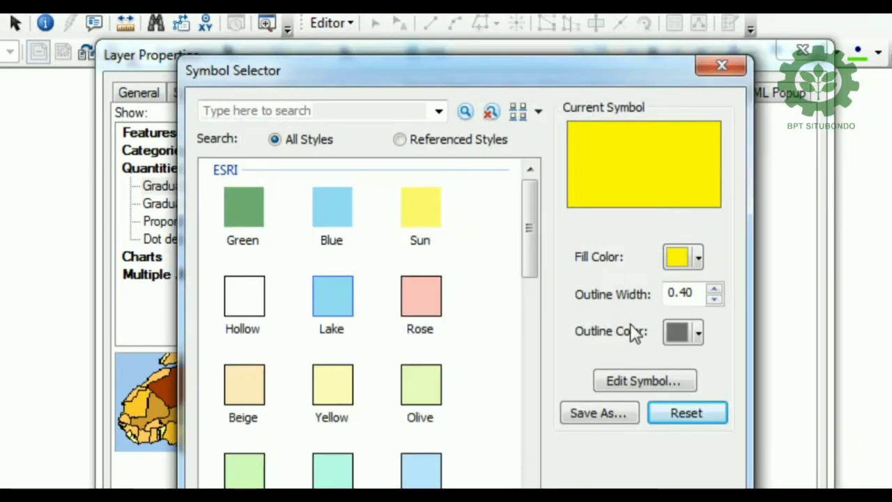
click(675, 258)
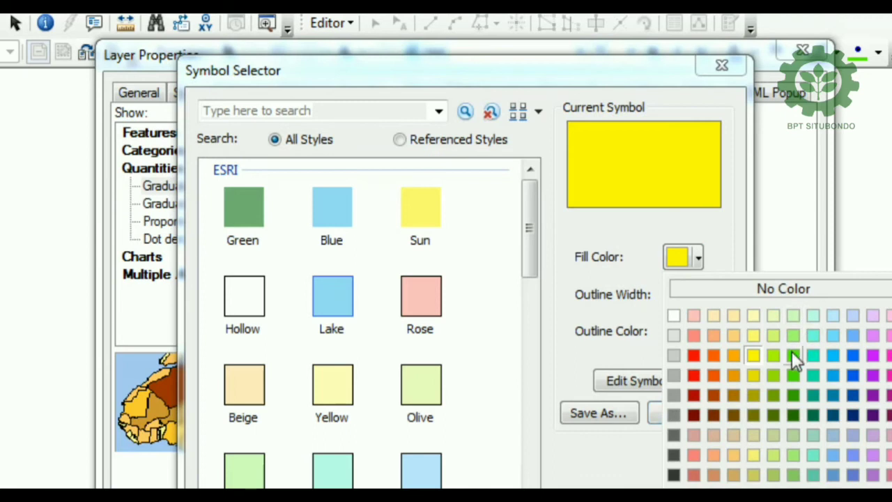
click(793, 354)
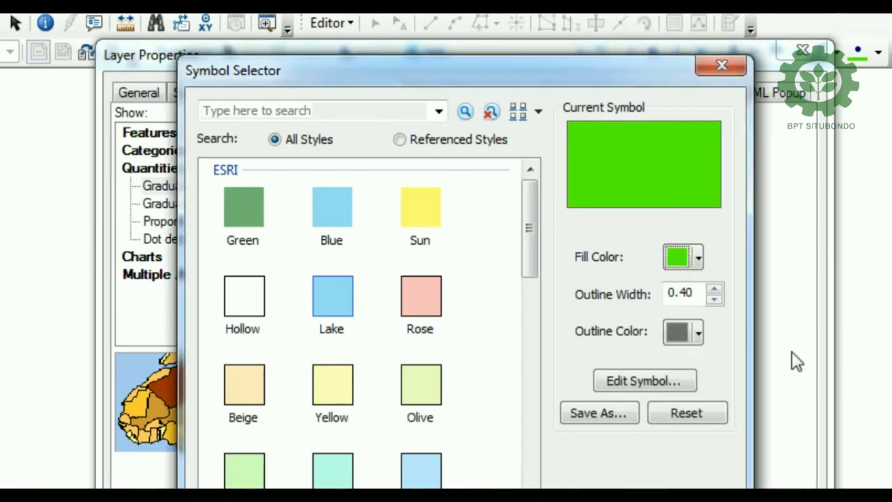
click(681, 334)
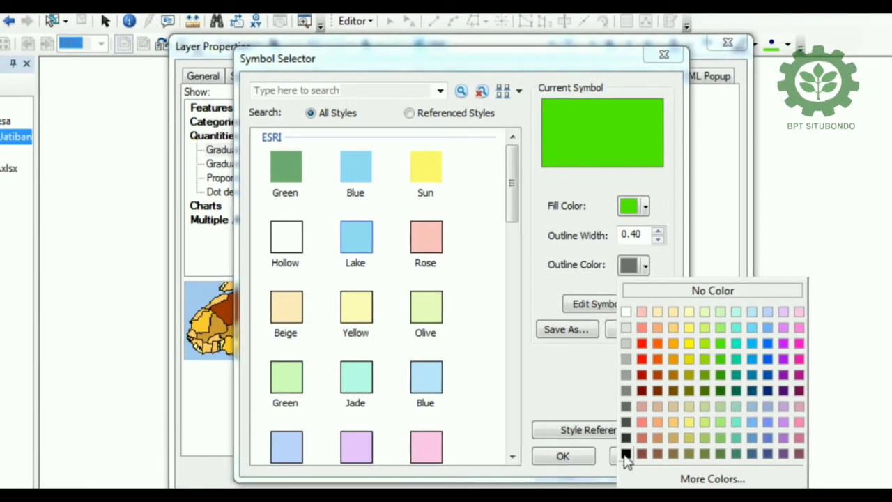
click(625, 453)
click(578, 457)
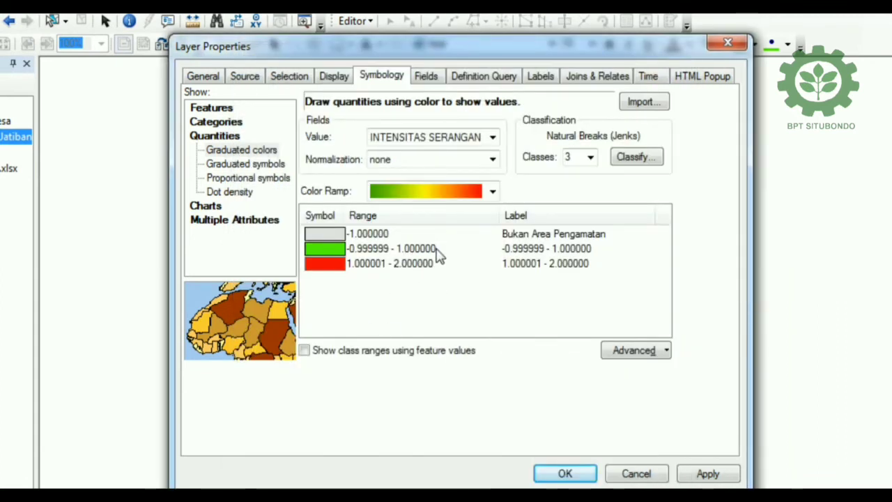
Label the middle class 'Ringan (IS < 20%)' and the highest class 'Berat (IS > 20%)'.
click(512, 248)
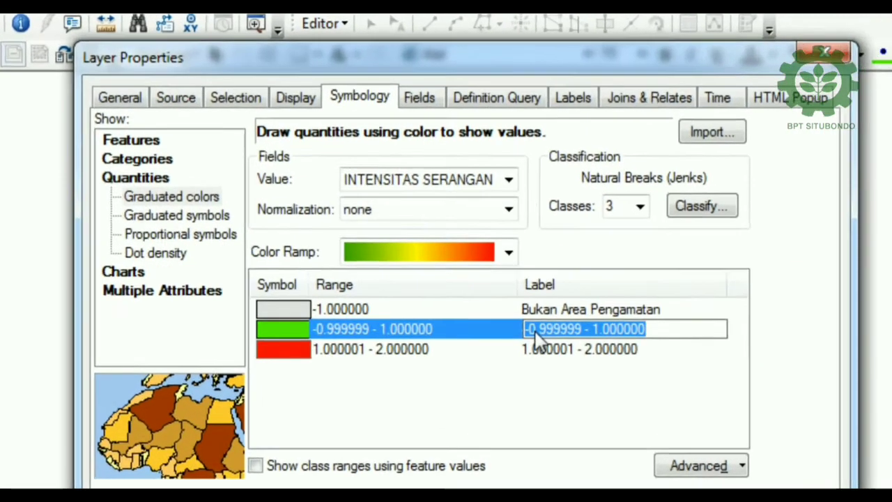
text(Rin)
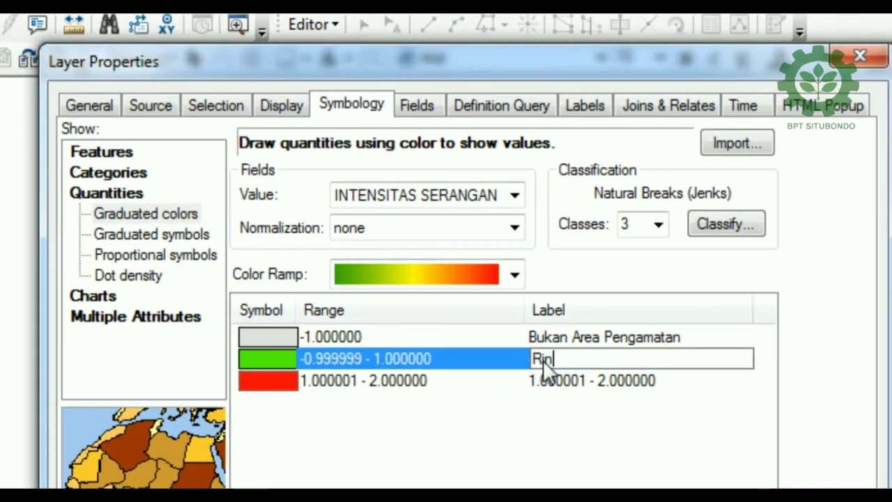
text(gan)
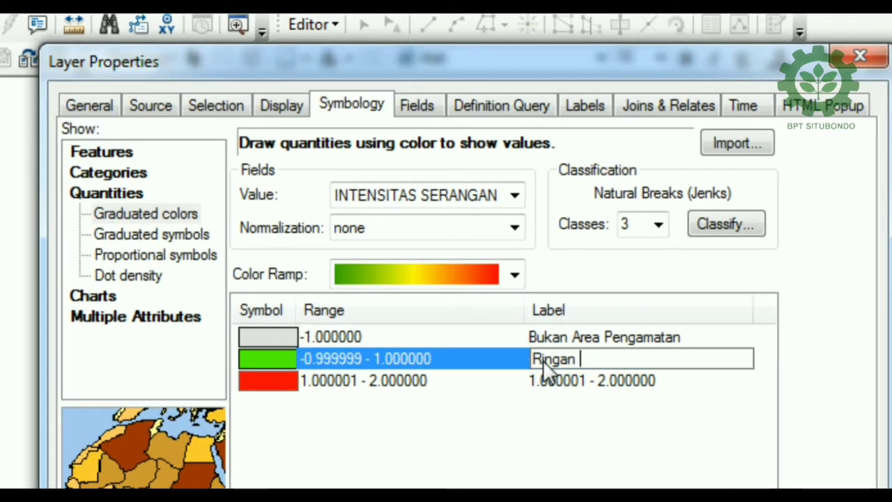
text( (IS < 20%))
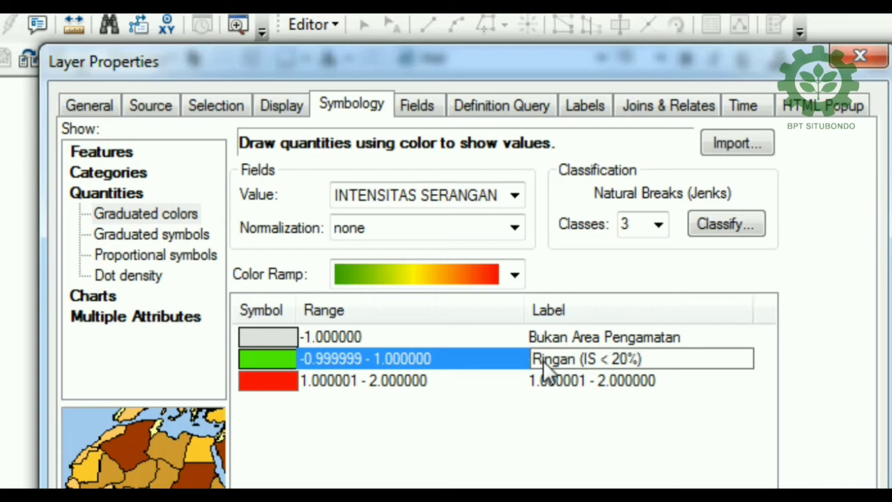
key(Return)
click(557, 381)
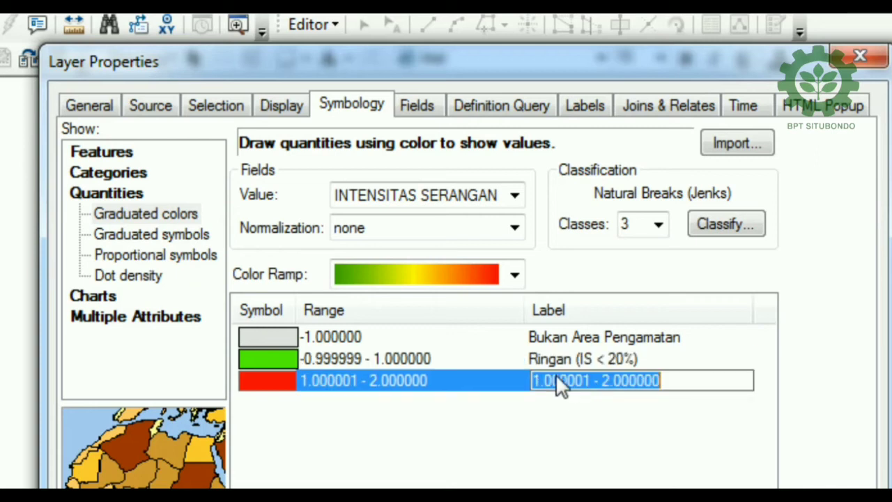
click(557, 380)
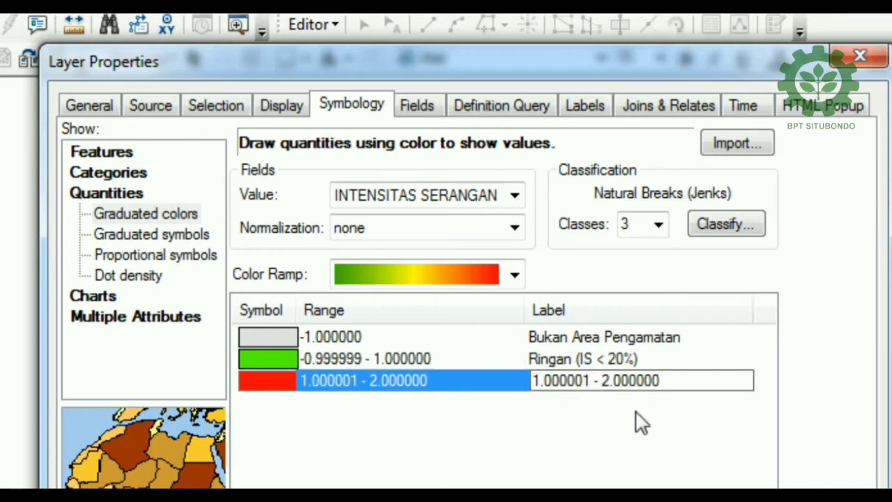
drag(662, 380, 471, 388)
text(B)
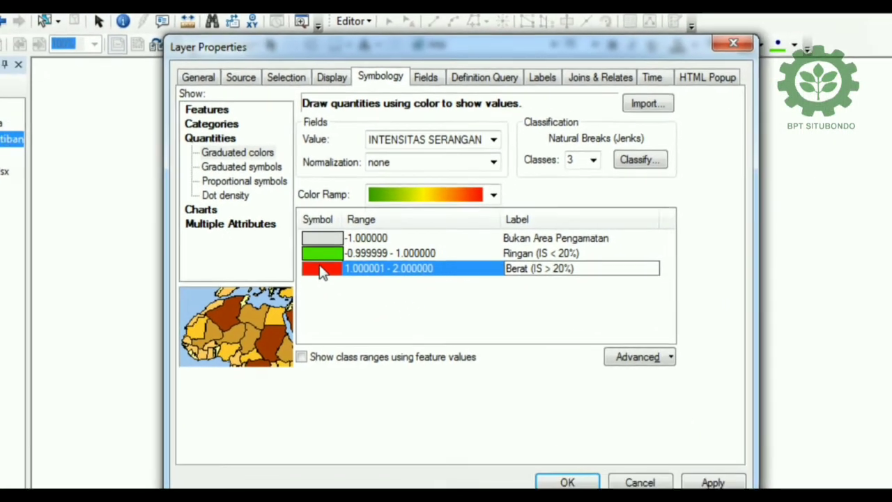
Give the red Berat class symbol a black outline.
double_click(326, 260)
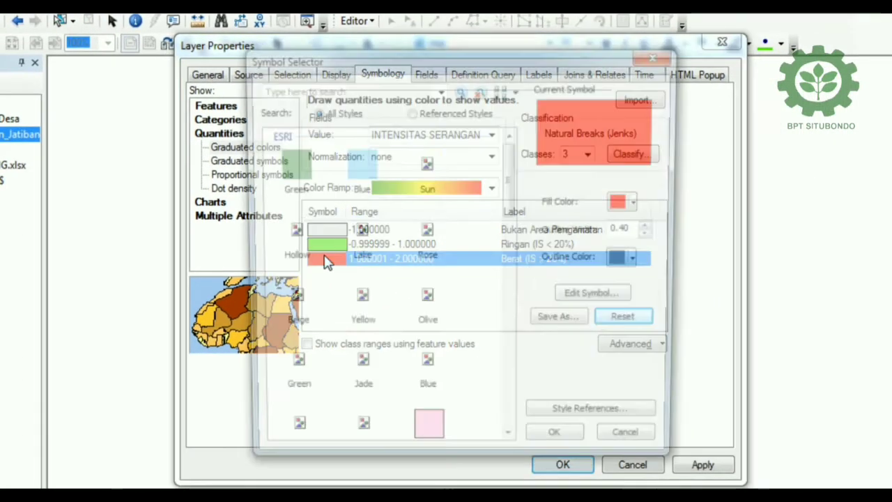
click(631, 262)
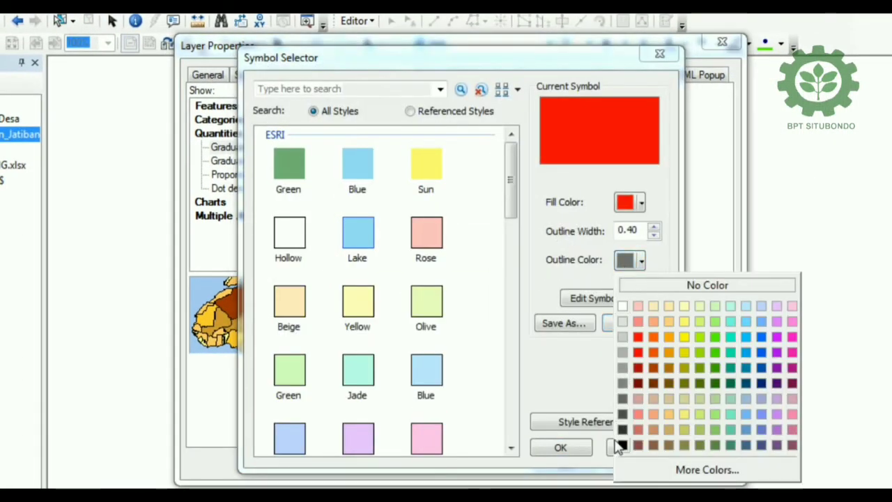
click(623, 446)
click(587, 449)
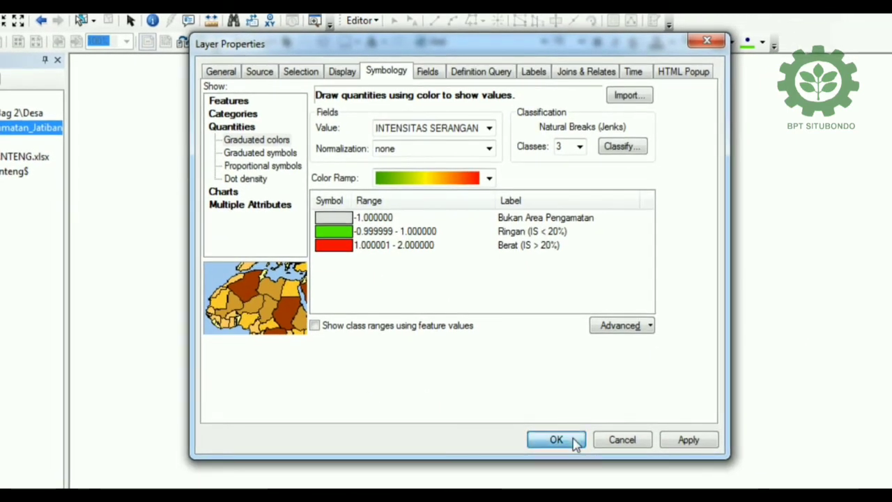
Apply the symbology and zoom out to view the grey, green and red villages.
click(556, 439)
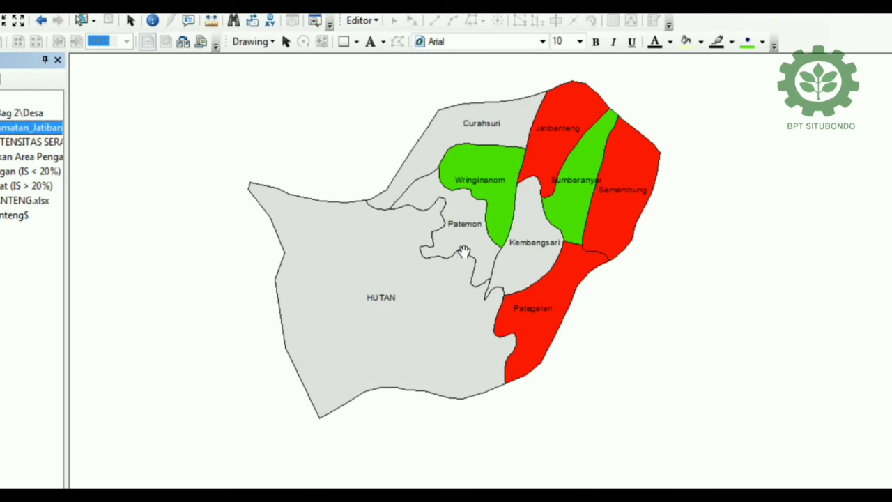
scroll(463, 251, down, 2)
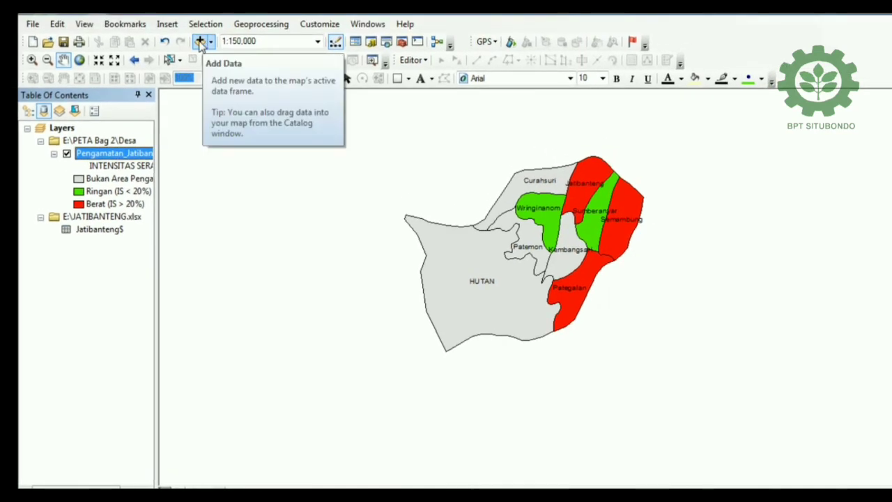
Add Desa_Situbondo.shp from E:\PETA Bag 2\Desa to the map.
click(200, 43)
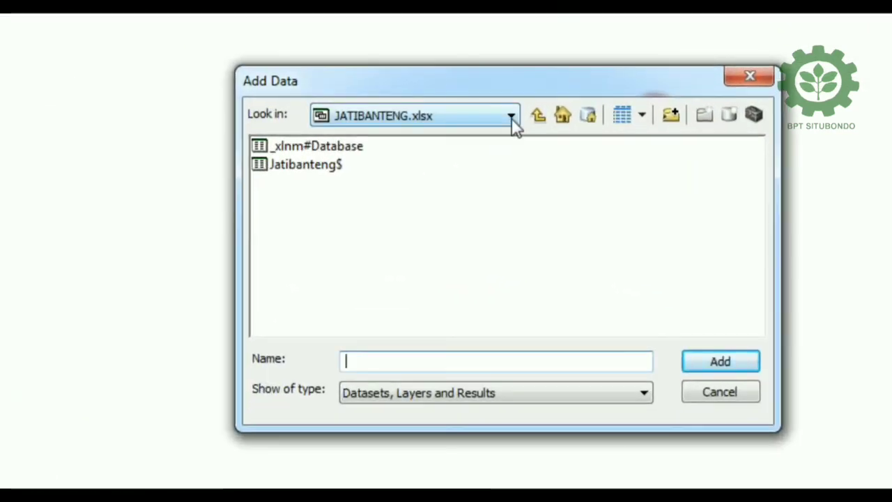
click(507, 147)
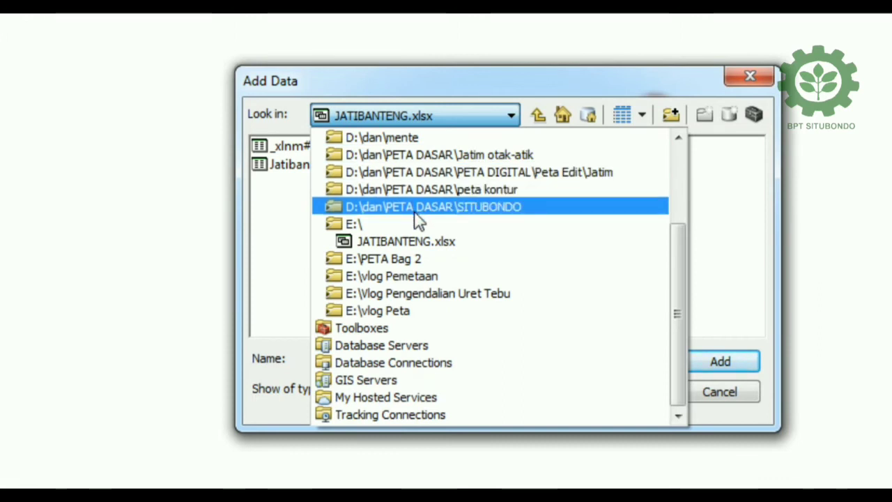
click(421, 258)
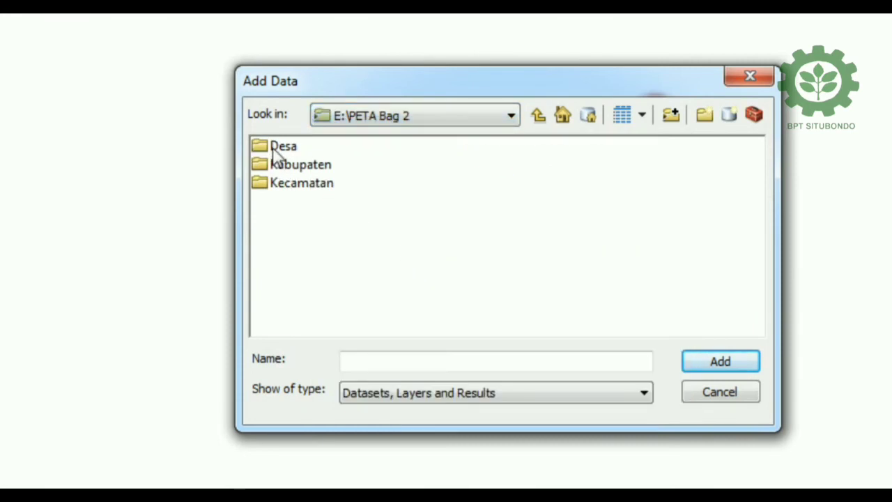
double_click(274, 149)
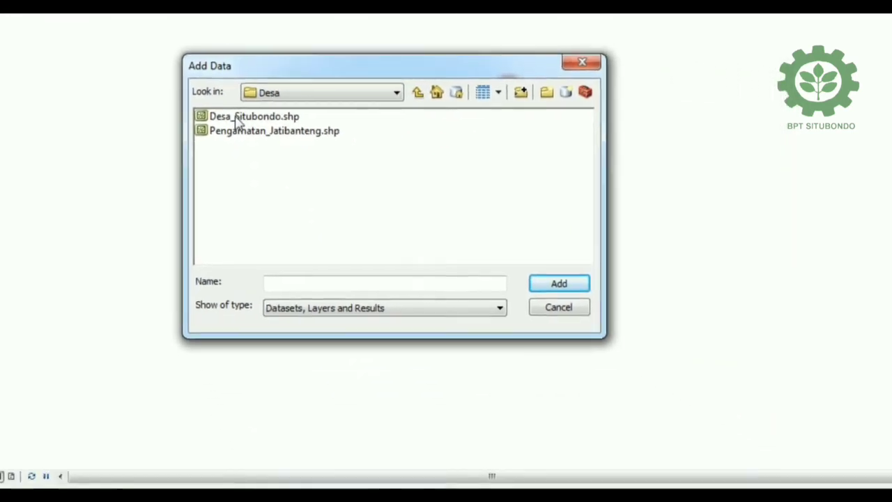
double_click(299, 146)
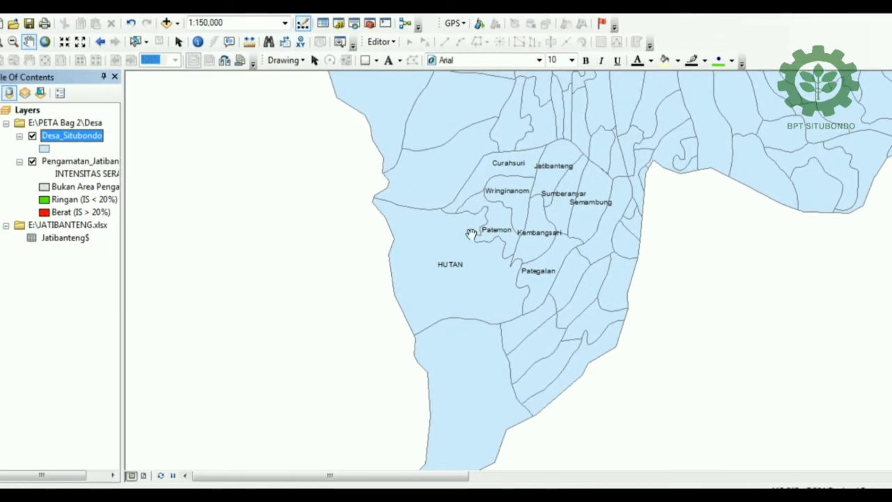
Set the Desa_Situbondo layer symbol to Hollow.
click(44, 148)
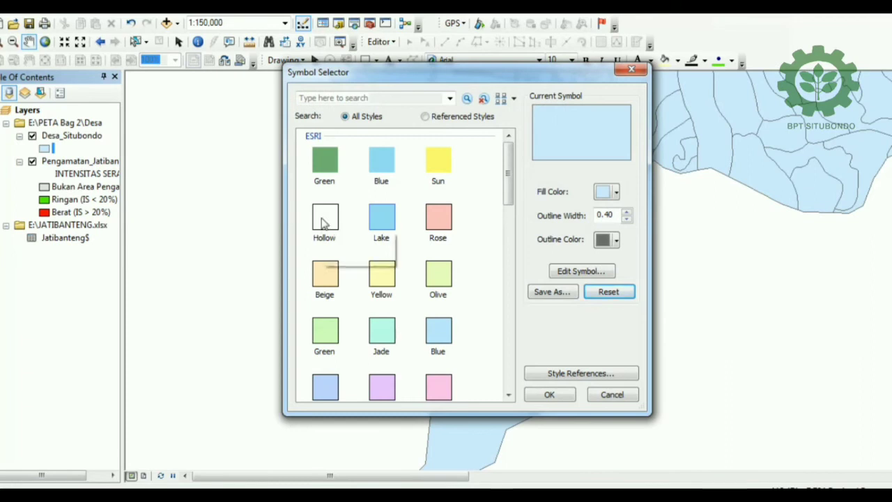
click(334, 230)
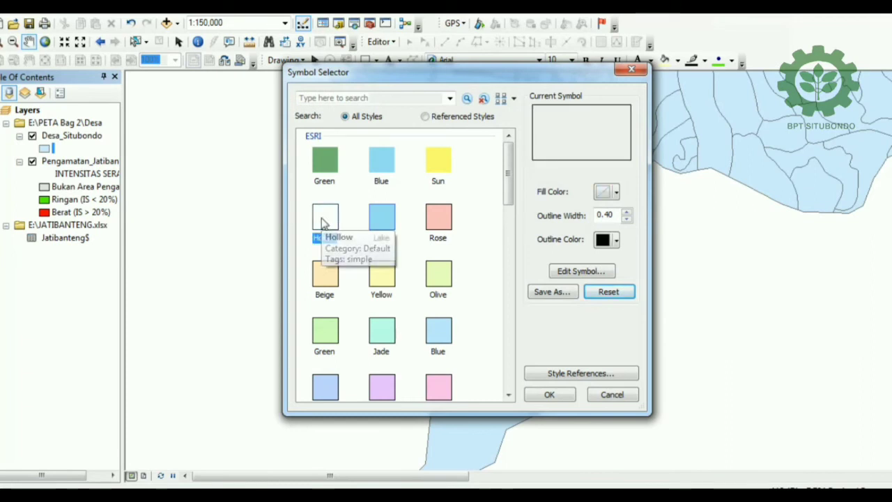
click(547, 394)
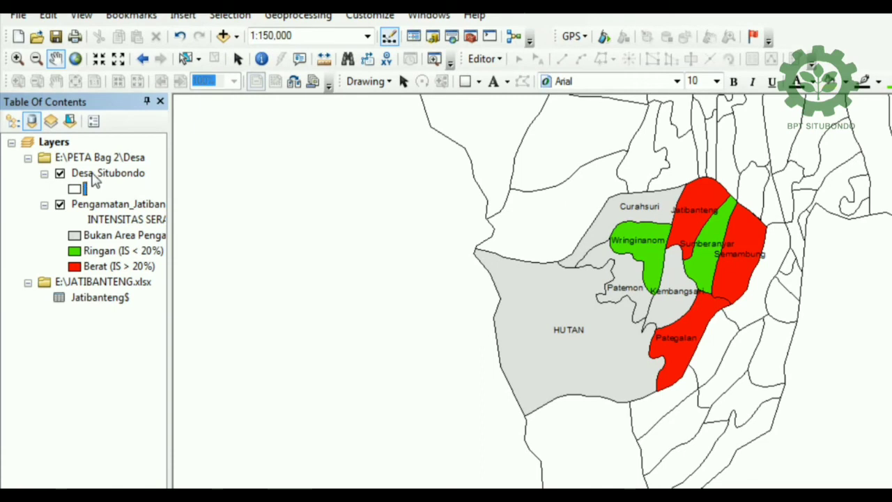
Remove Desa_Situbondo and add Kec_Situbondo.shp from E:\PETA Bag 2\Kecamatan.
right_click(95, 176)
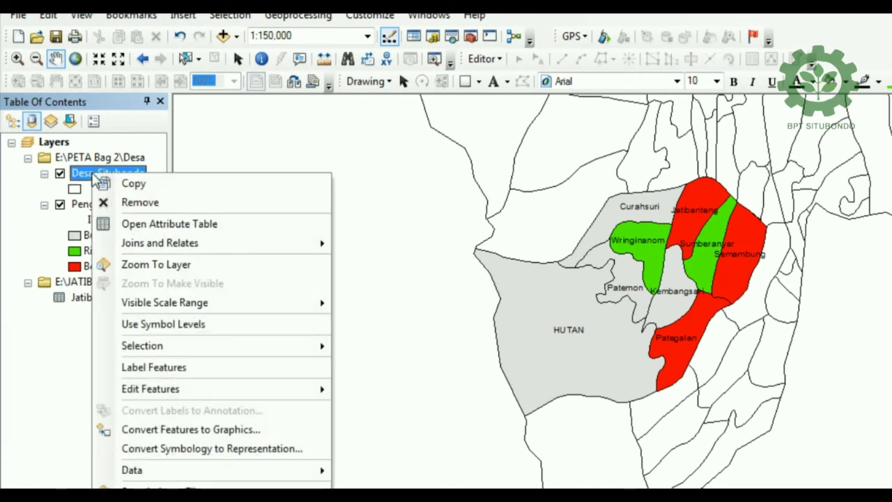
click(173, 202)
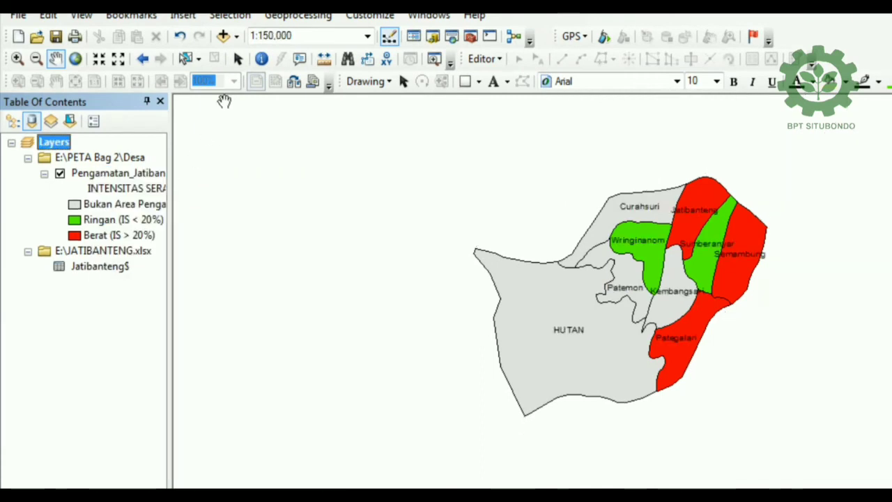
click(223, 36)
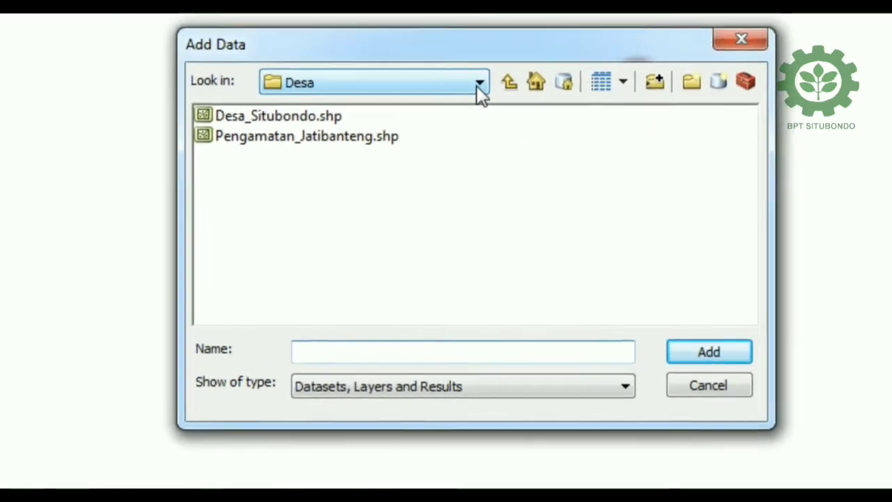
click(573, 175)
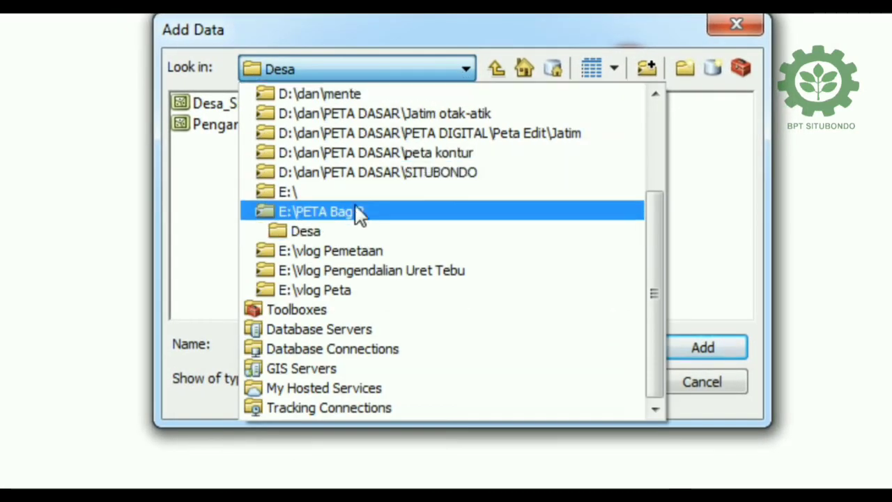
click(493, 284)
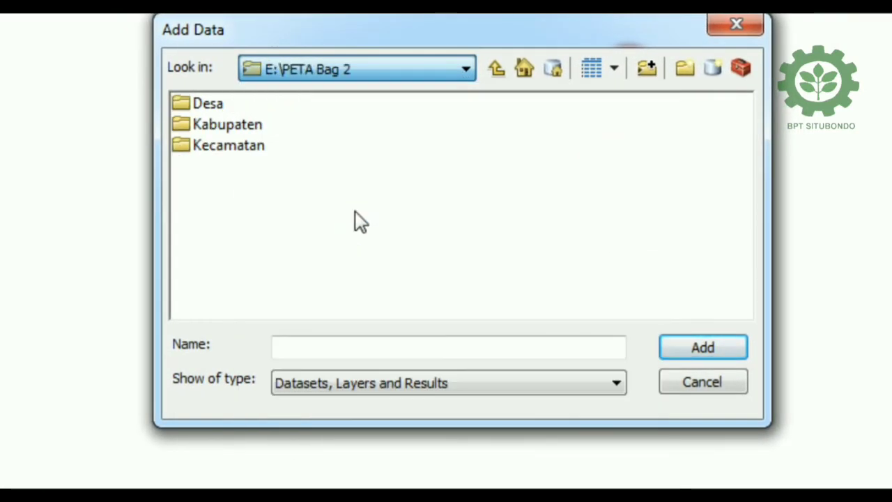
double_click(237, 147)
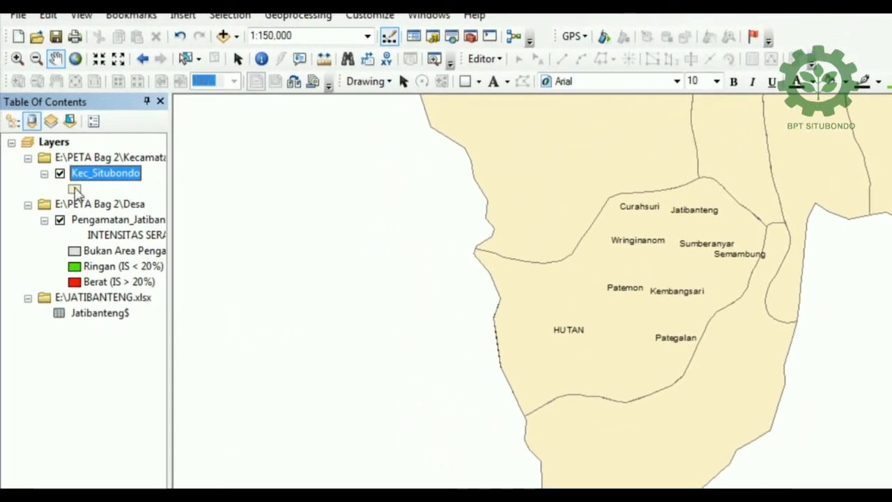
Set the Kec_Situbondo layer symbol to Hollow.
click(75, 189)
click(411, 268)
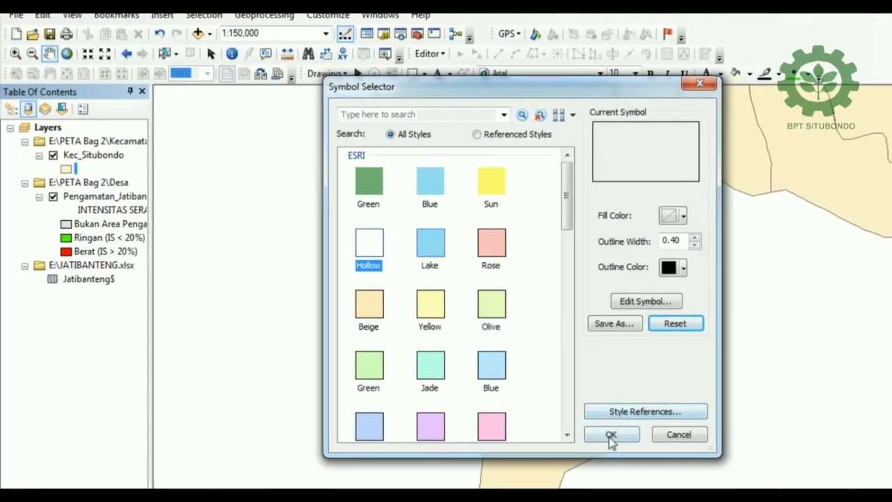
click(610, 435)
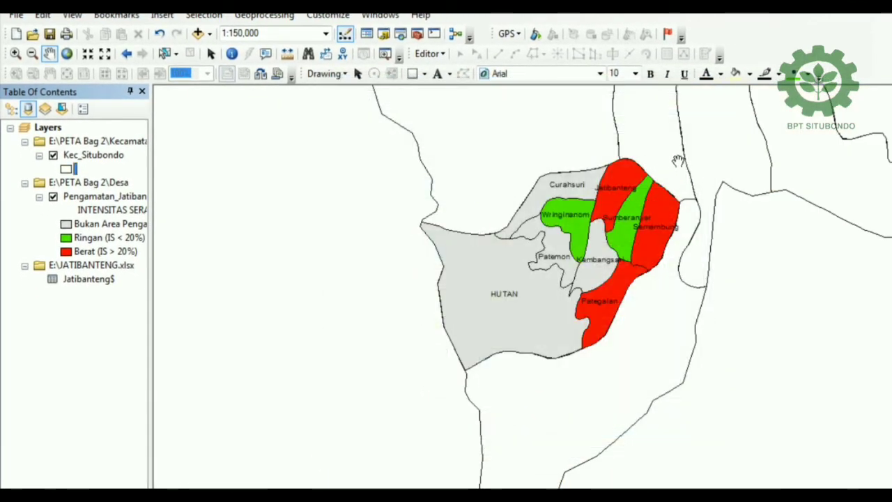
Label the Kec_Situbondo districts with their names in blue text.
right_click(94, 159)
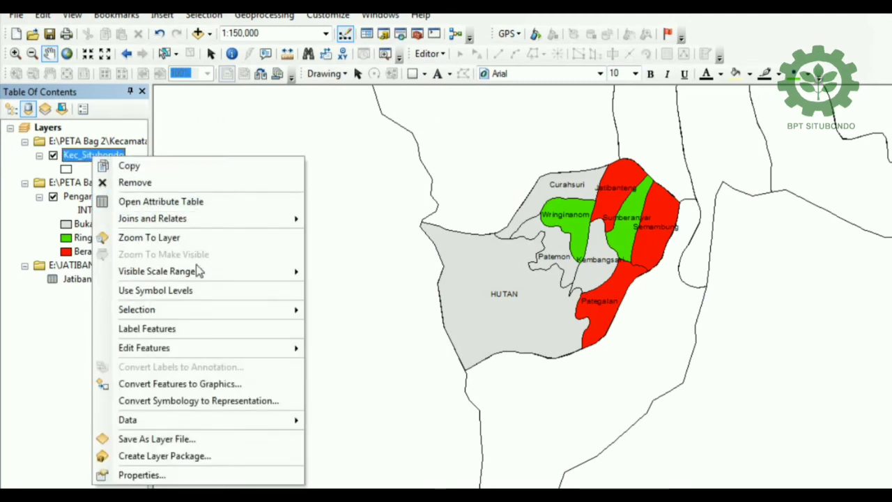
click(148, 328)
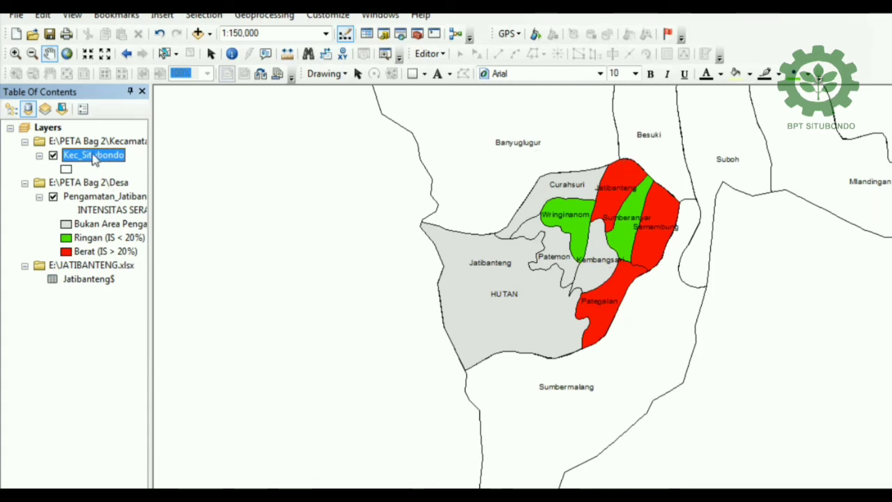
double_click(94, 157)
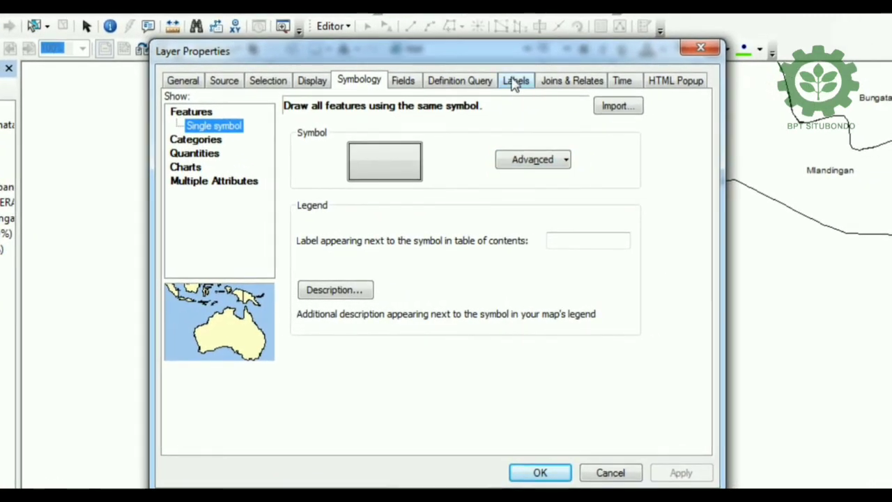
click(514, 82)
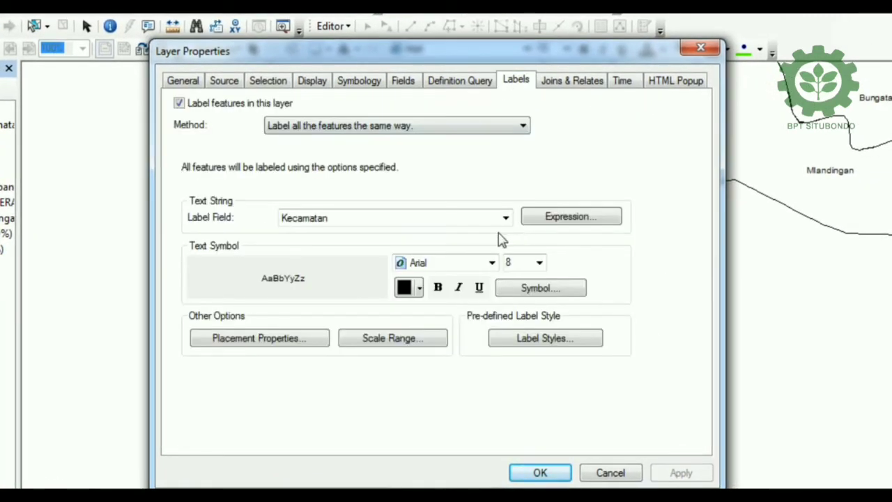
click(408, 290)
click(543, 380)
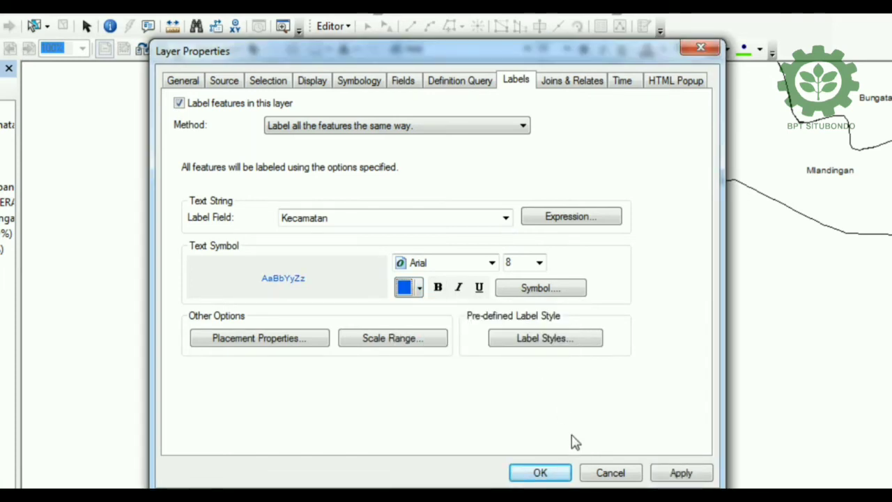
click(546, 471)
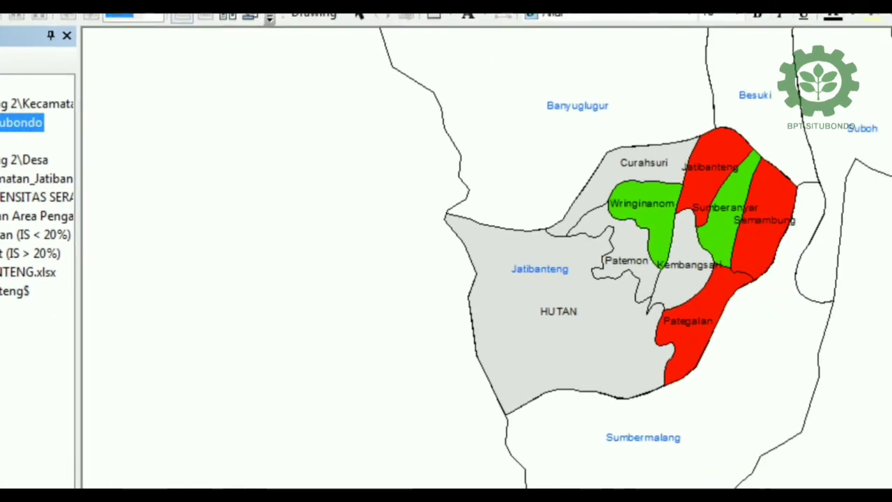
Give the Kec_Situbondo district outlines a blue colour.
click(103, 156)
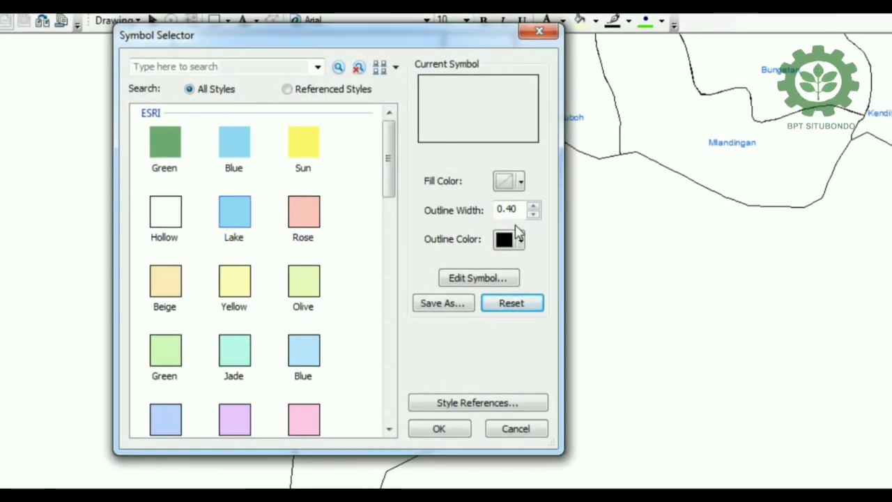
click(507, 242)
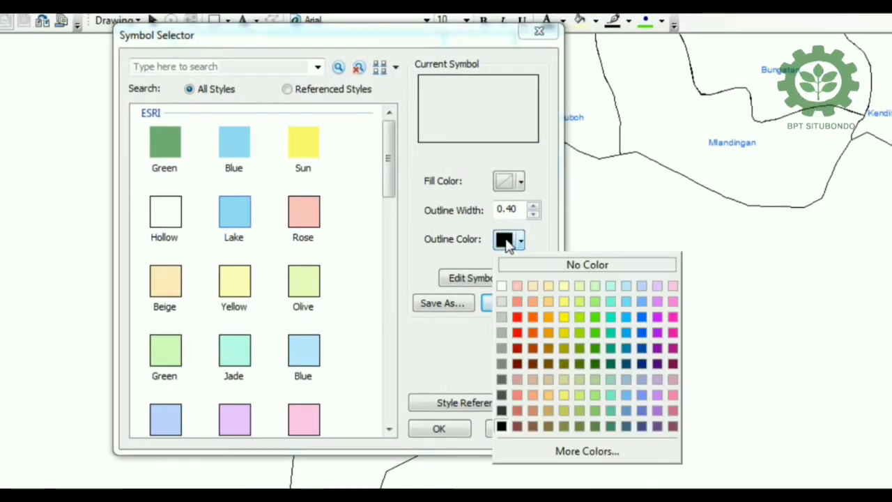
click(641, 322)
click(453, 431)
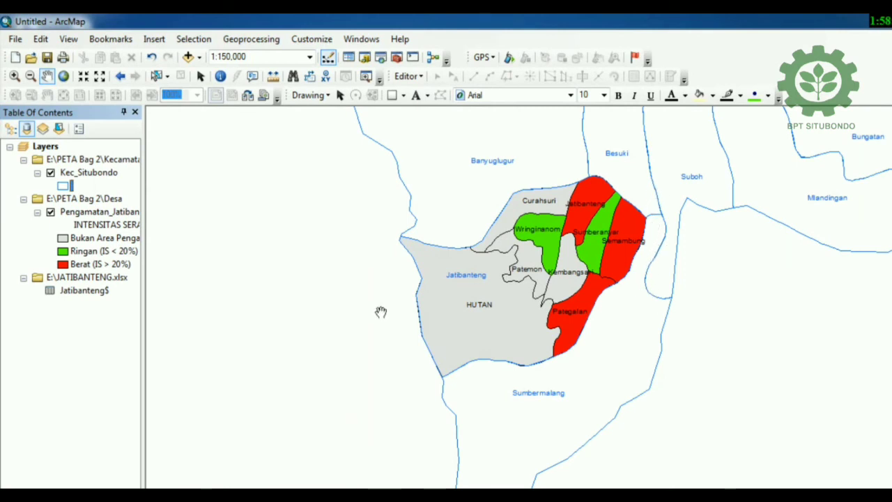
Make the district name labels bold and zoom in on Jatibanteng.
double_click(83, 174)
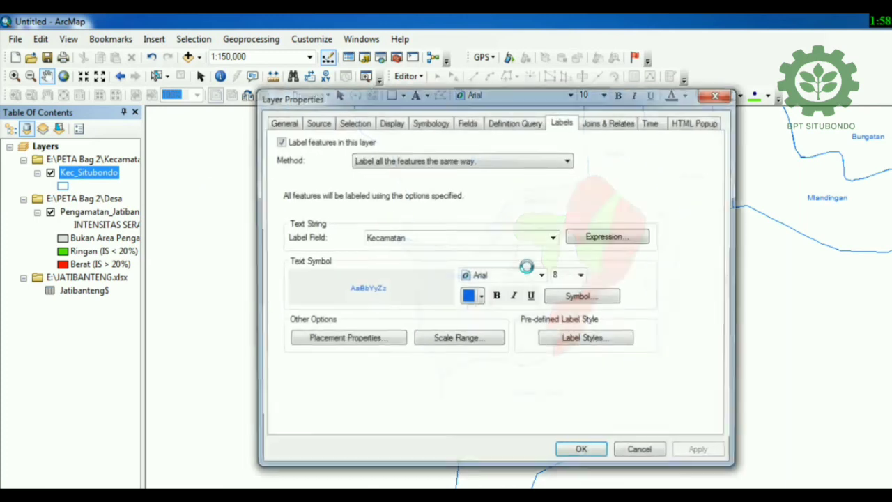
click(498, 297)
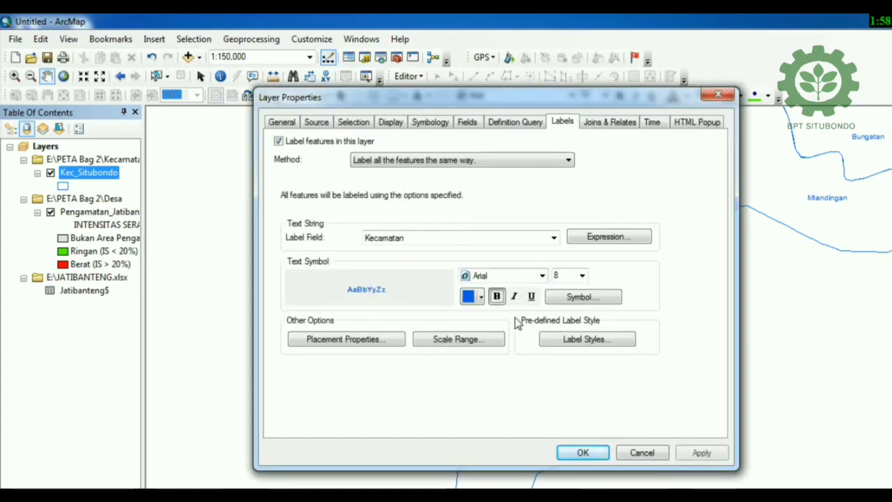
click(583, 453)
scroll(542, 337, up, 1)
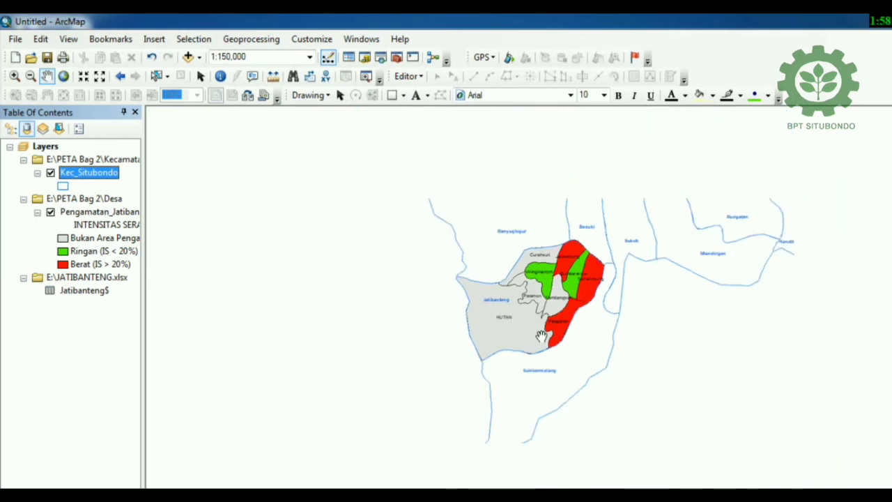
scroll(542, 337, down, 1)
scroll(542, 337, down, 1)
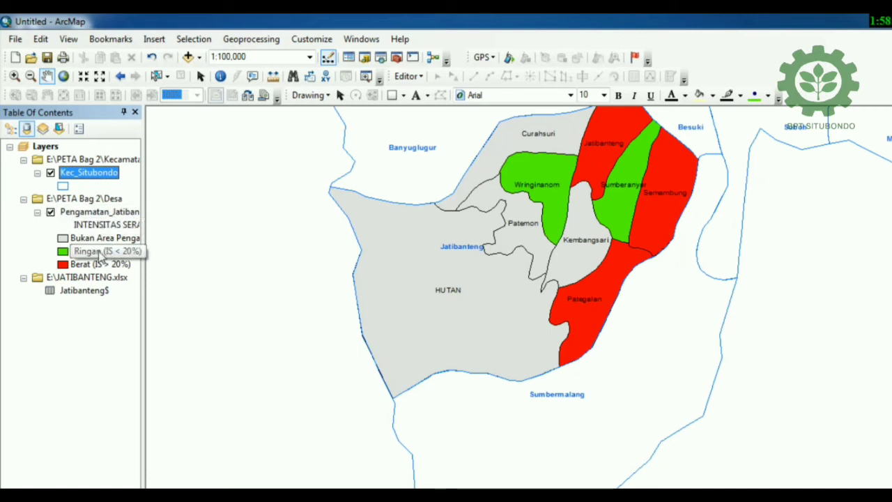
Reduce the Pengamatan_Jatibanteng label font size to 6.
right_click(97, 213)
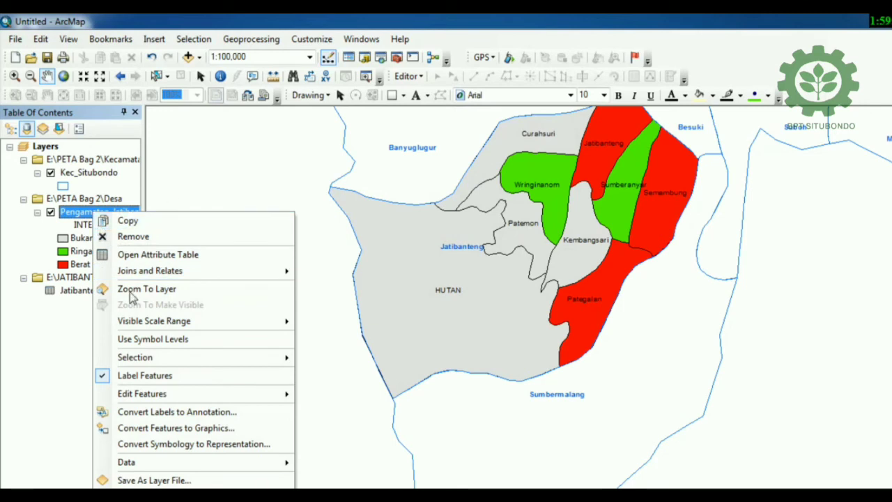
click(153, 480)
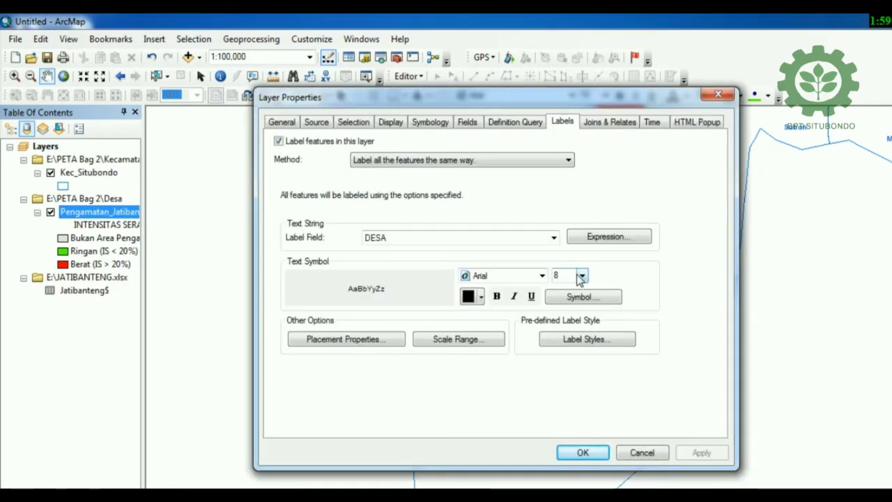
double_click(566, 276)
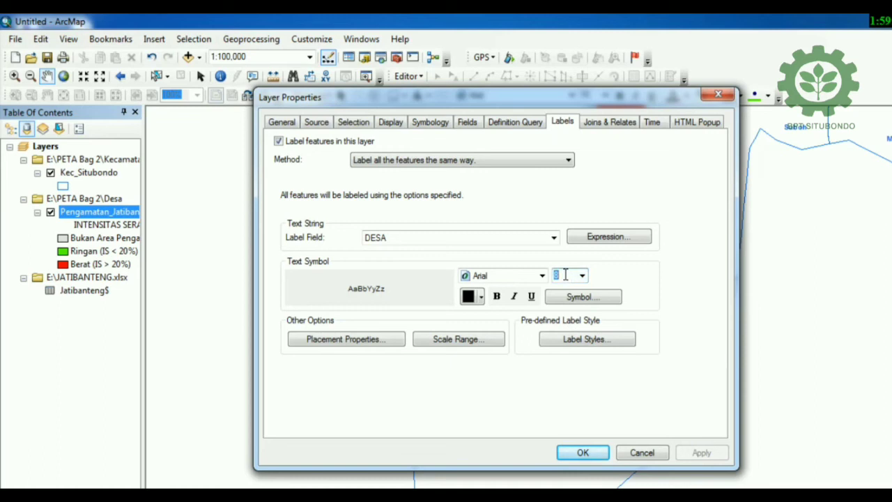
text(6)
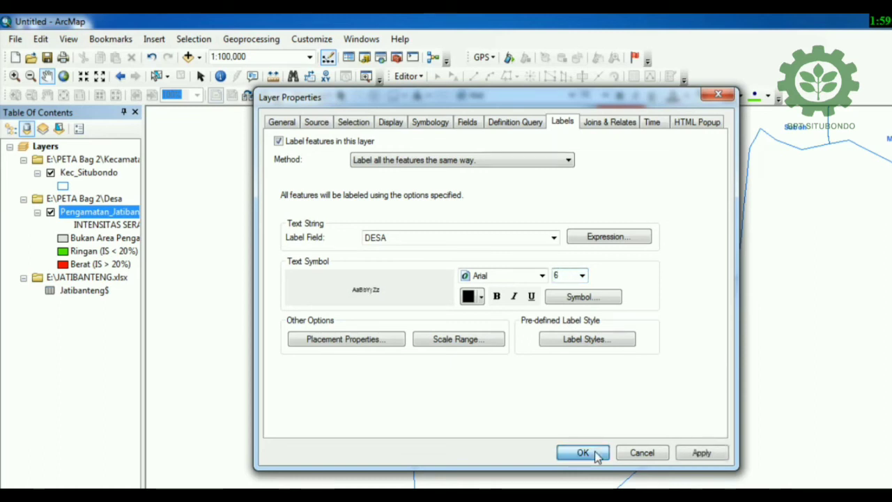
click(598, 455)
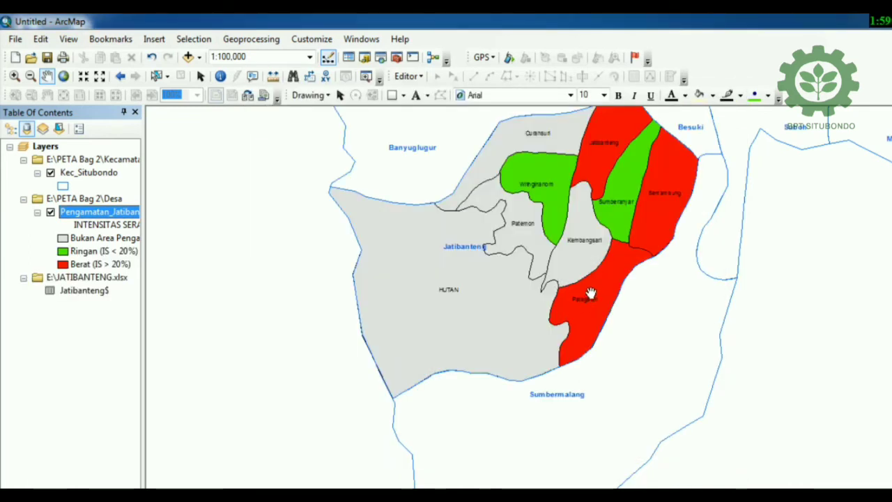
Zoom and pan to show districts east of Jatibanteng, like Panarukan and Asembagus.
scroll(583, 285, down, 3)
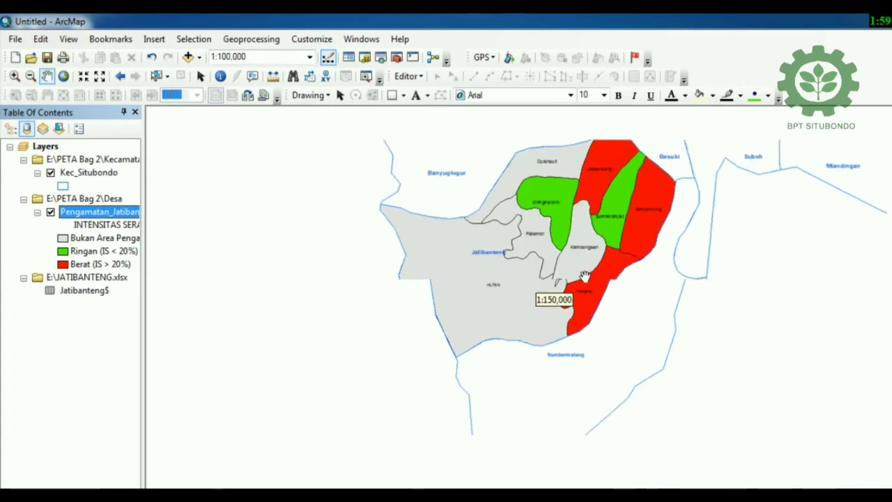
mouse_move(583, 220)
mouse_down()
mouse_move(583, 319)
mouse_move(593, 309)
mouse_up()
scroll(593, 299, up, 3)
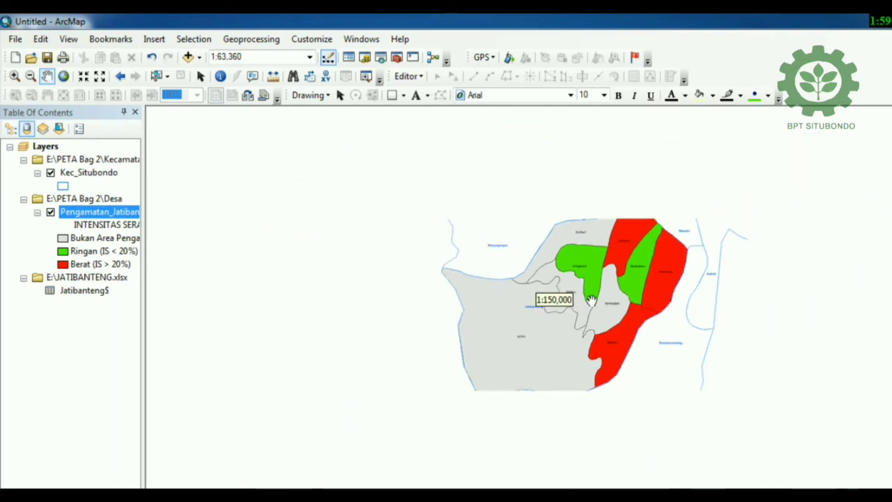
scroll(591, 300, up, 2)
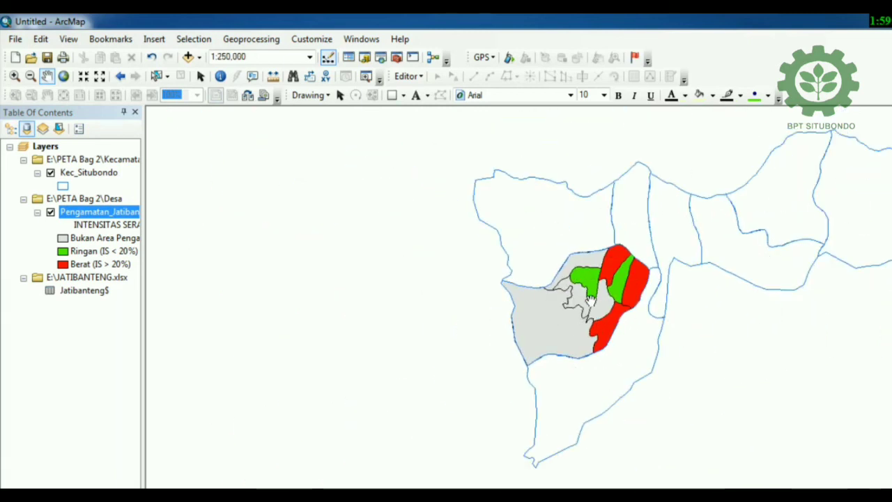
scroll(591, 300, up, 2)
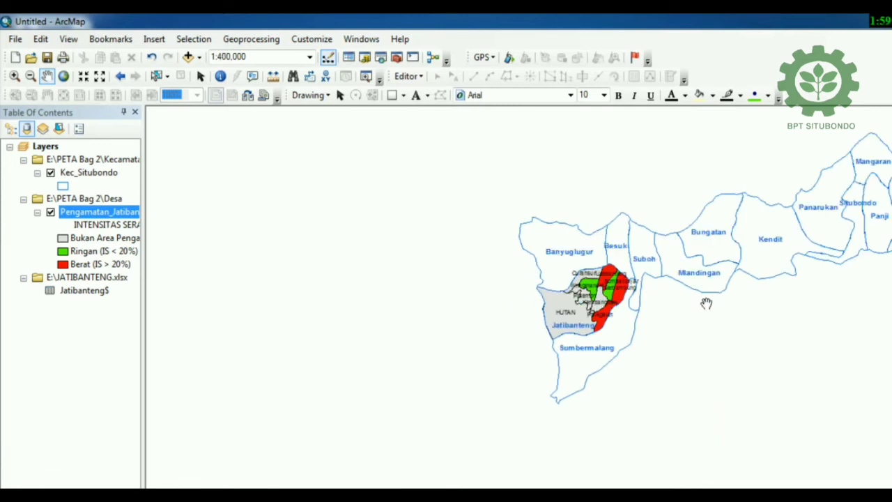
drag(709, 305, 537, 292)
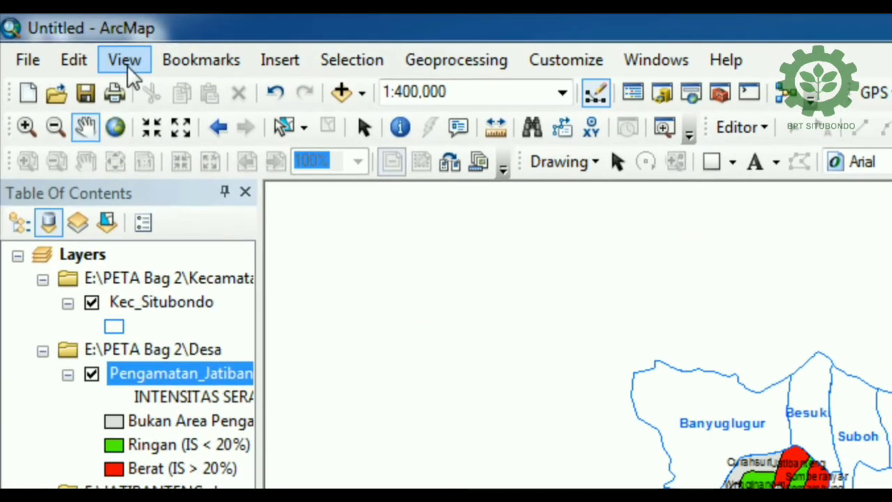
Switch to Layout View and shift the map upward within the data frame.
click(70, 39)
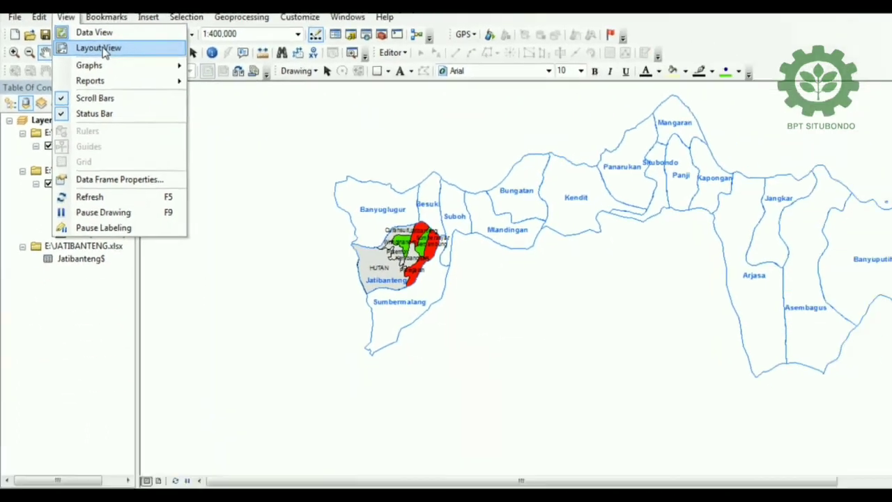
click(156, 98)
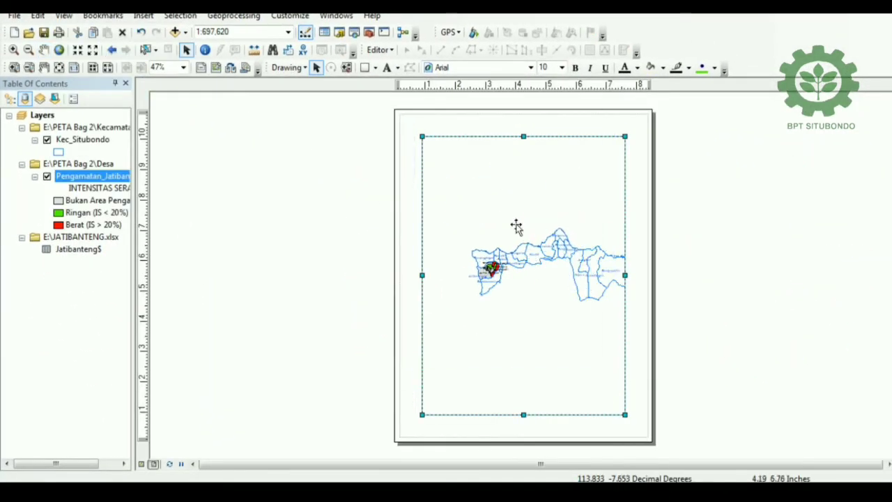
key(Left)
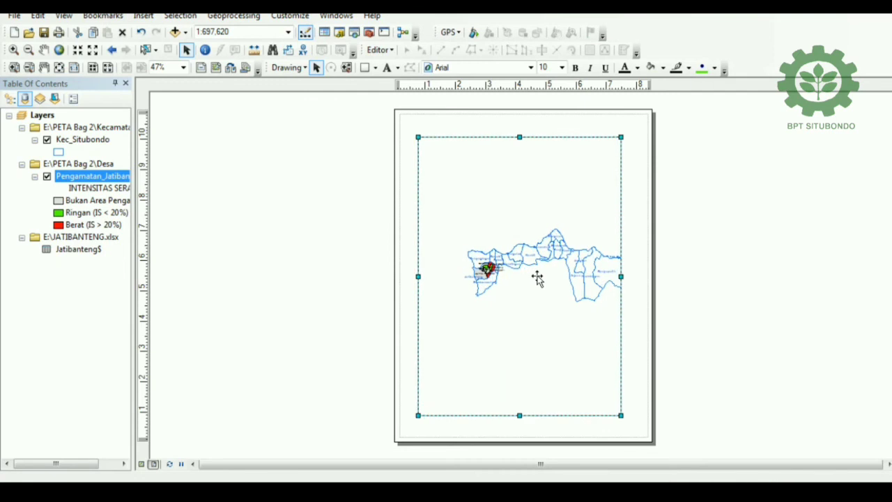
scroll(537, 277, up, 3)
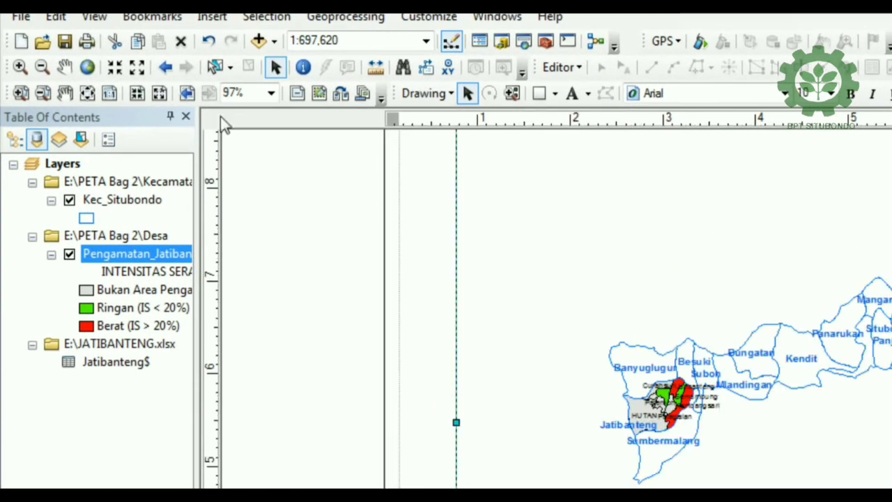
click(65, 70)
drag(736, 435, 734, 305)
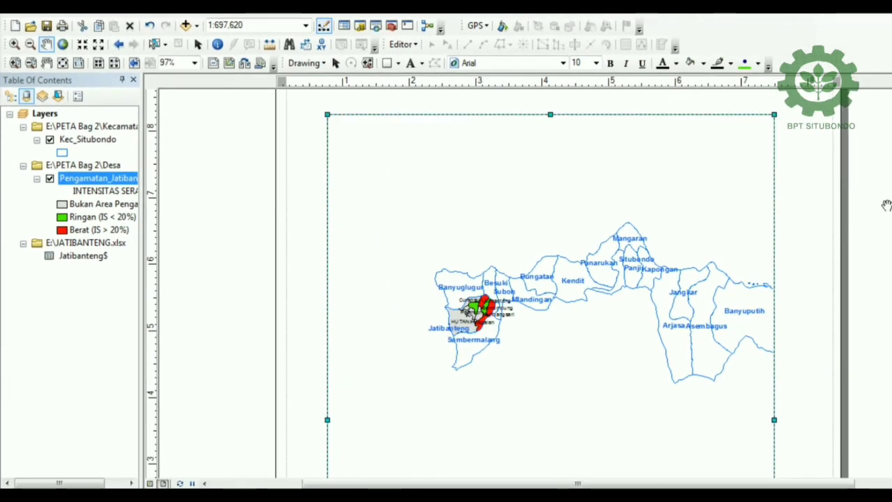
Zoom in and centre Jatibanteng in the data frame at 1:125,000.
click(13, 44)
scroll(473, 298, up, 1)
scroll(473, 298, up, 1)
scroll(473, 298, up, 1)
scroll(473, 298, up, 1)
scroll(473, 297, up, 1)
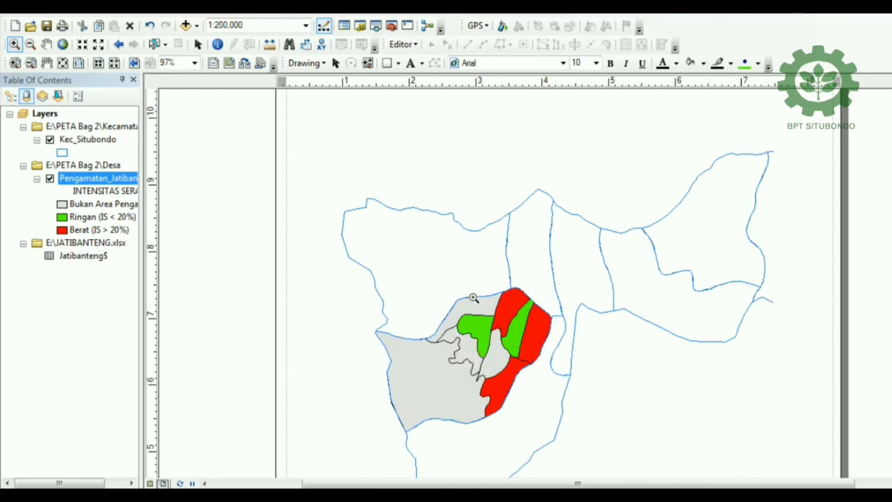
scroll(473, 297, up, 1)
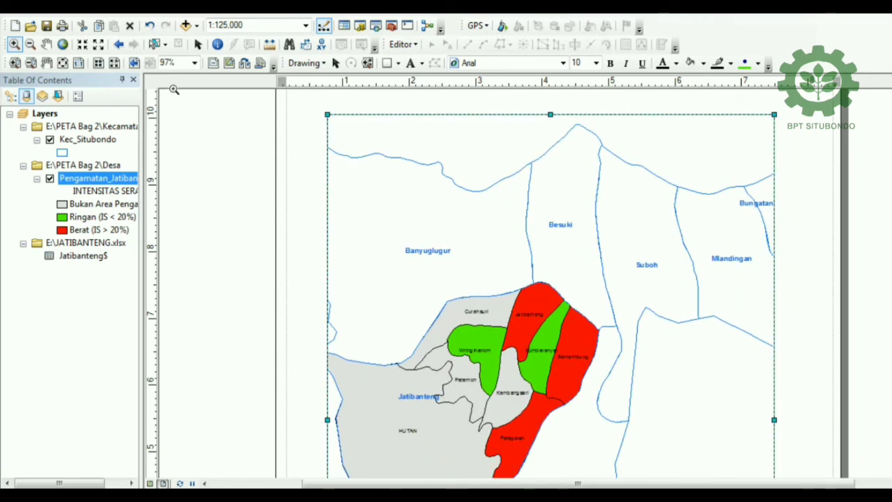
click(46, 44)
drag(425, 316, 464, 182)
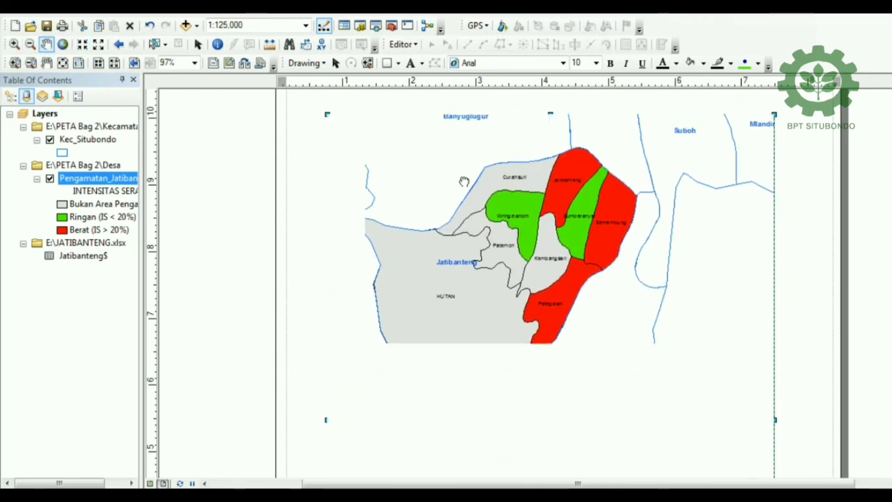
drag(506, 255, 509, 239)
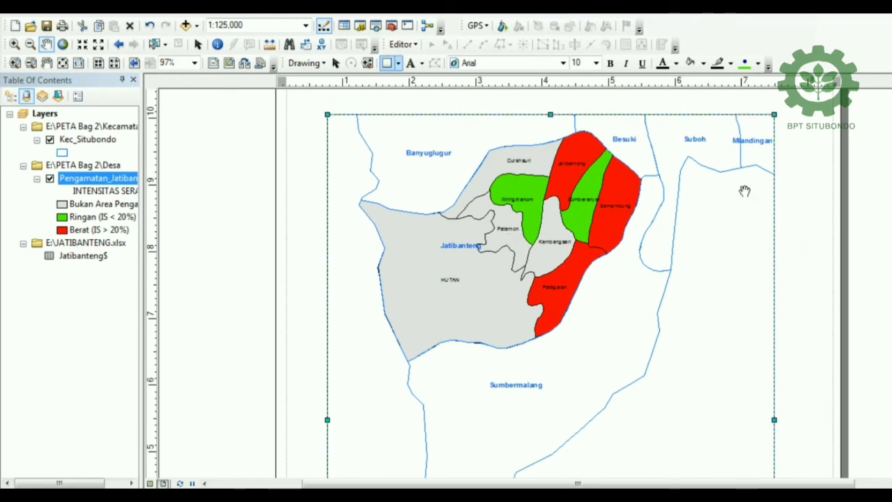
Zoom the layout page out to see the whole framed map.
click(198, 44)
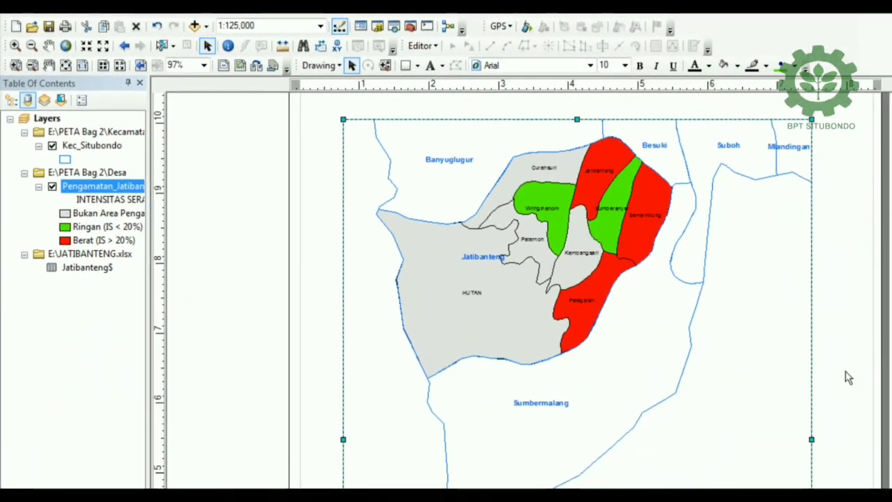
scroll(847, 374, down, 2)
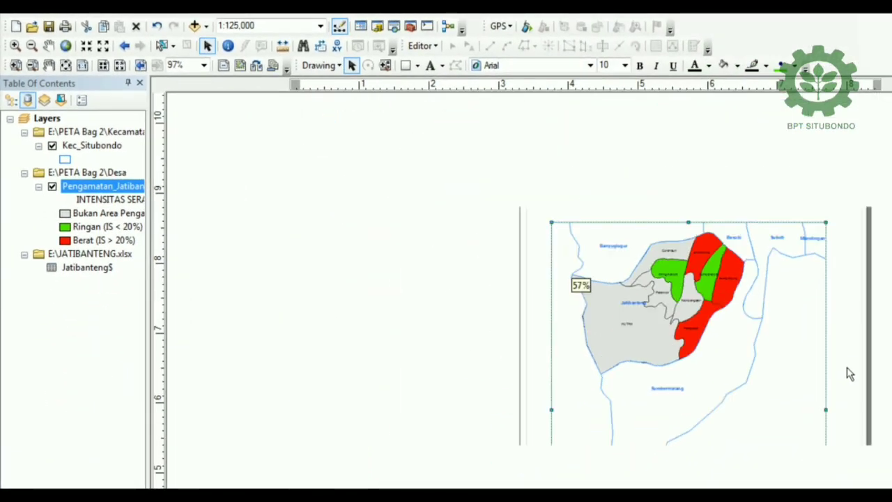
scroll(848, 375, down, 2)
scroll(846, 373, down, 1)
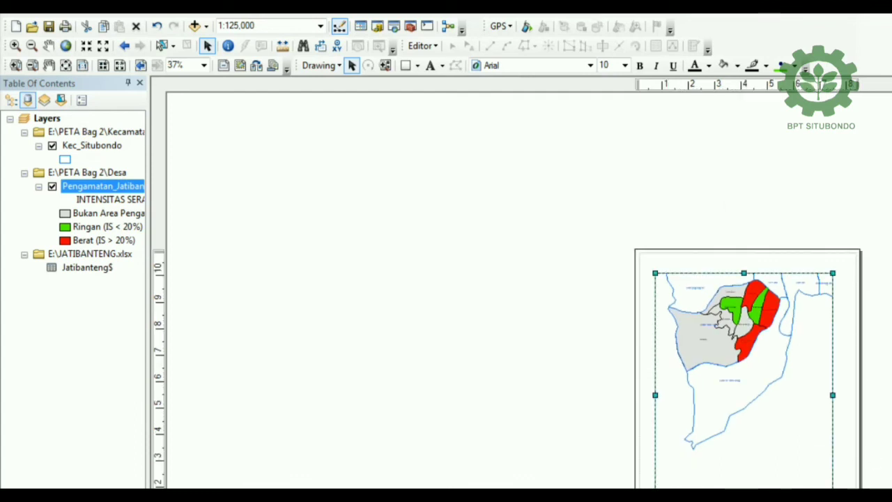
scroll(745, 334, down, 3)
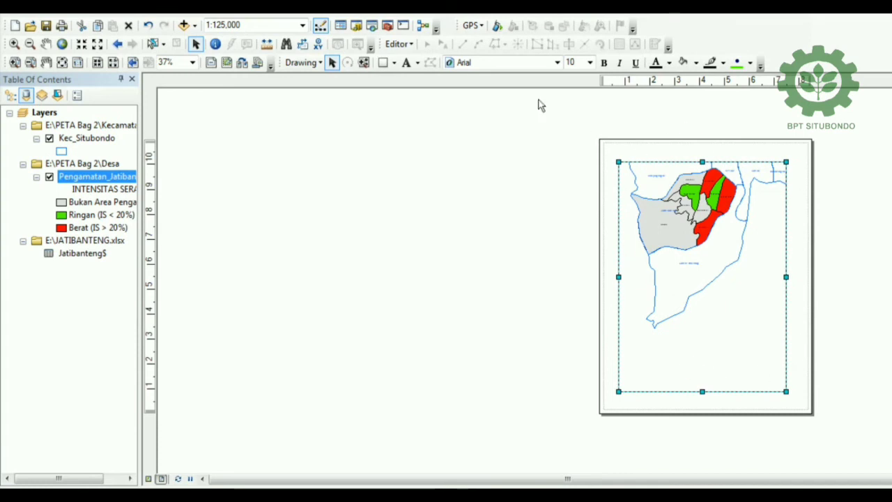
Set the layout page orientation to Landscape in Page and Print Setup.
click(23, 9)
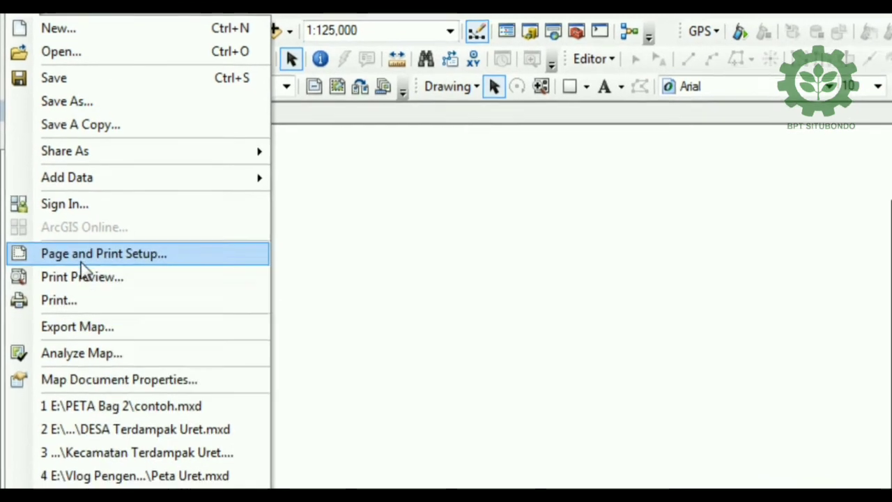
click(82, 263)
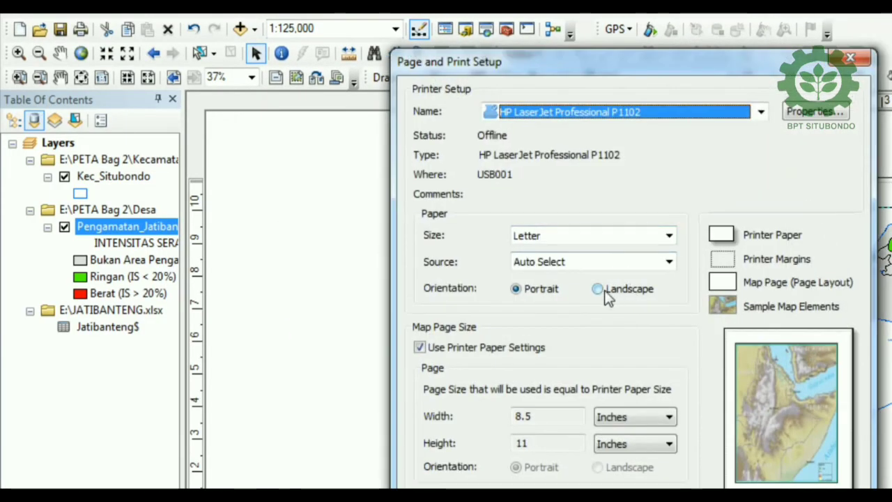
click(598, 288)
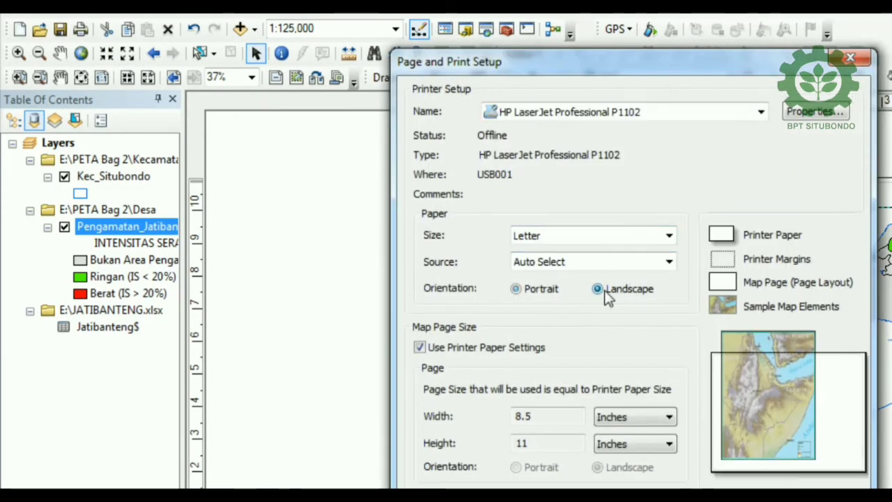
click(758, 485)
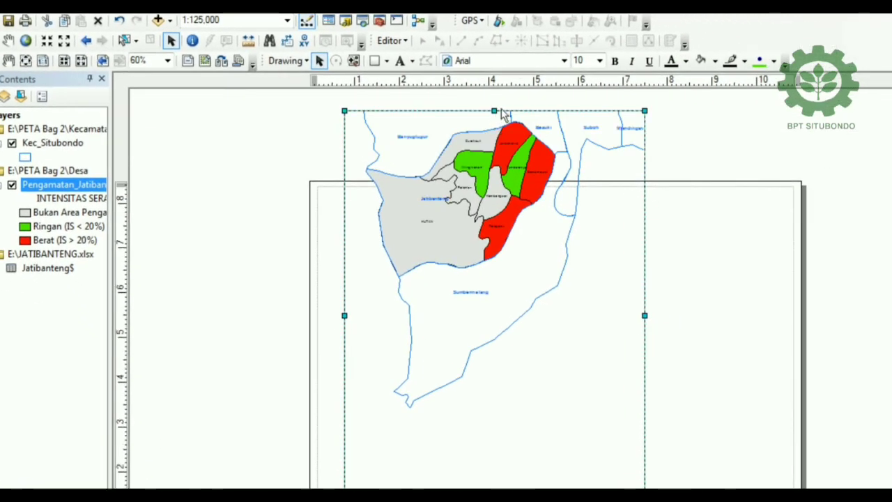
Reshape the map frame by dragging its top, right and bottom edges.
drag(493, 110, 496, 231)
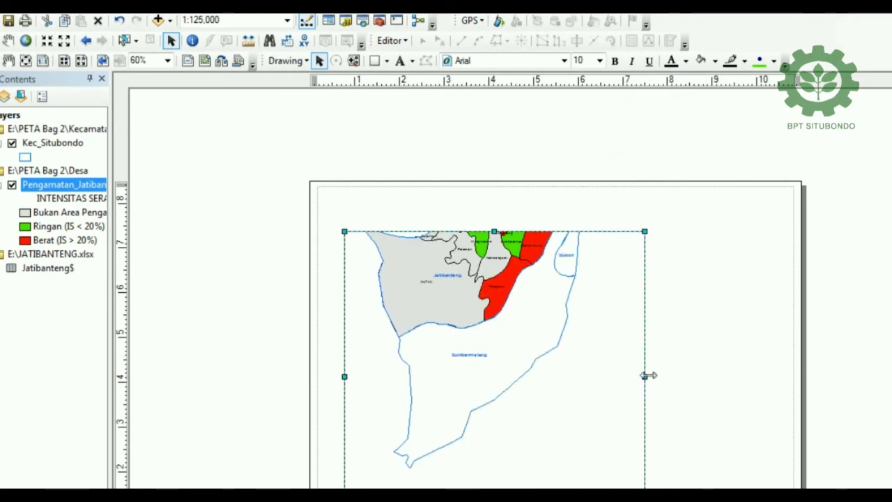
drag(644, 378, 706, 378)
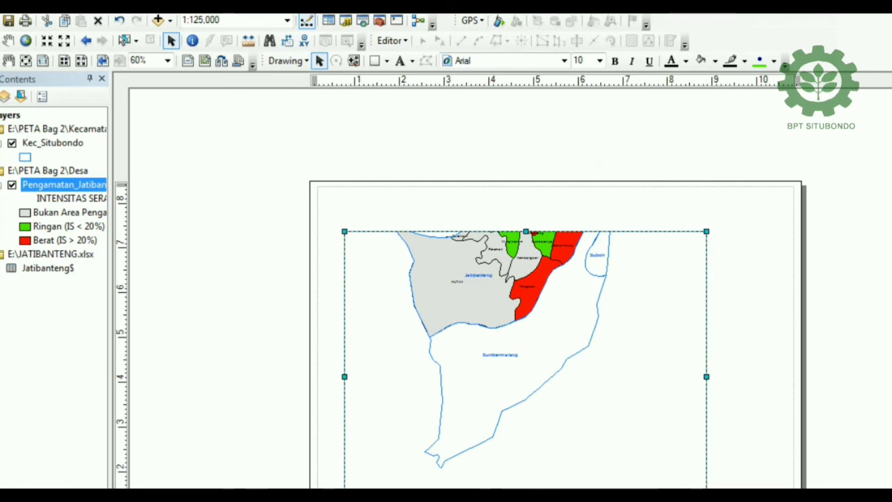
scroll(634, 358, down, 3)
scroll(634, 357, down, 3)
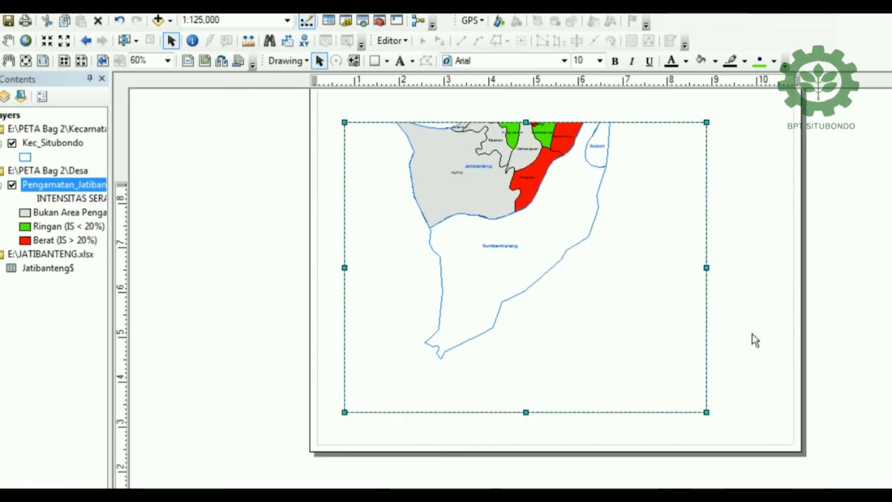
drag(526, 413, 538, 336)
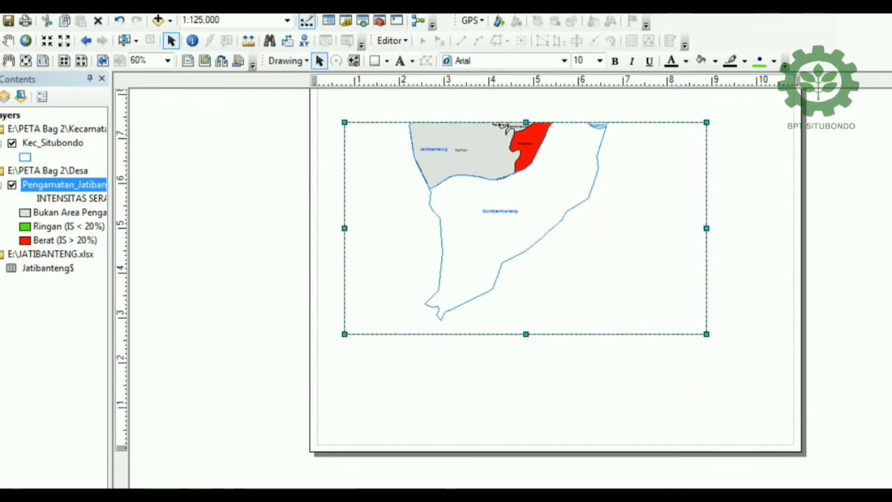
scroll(555, 289, up, 3)
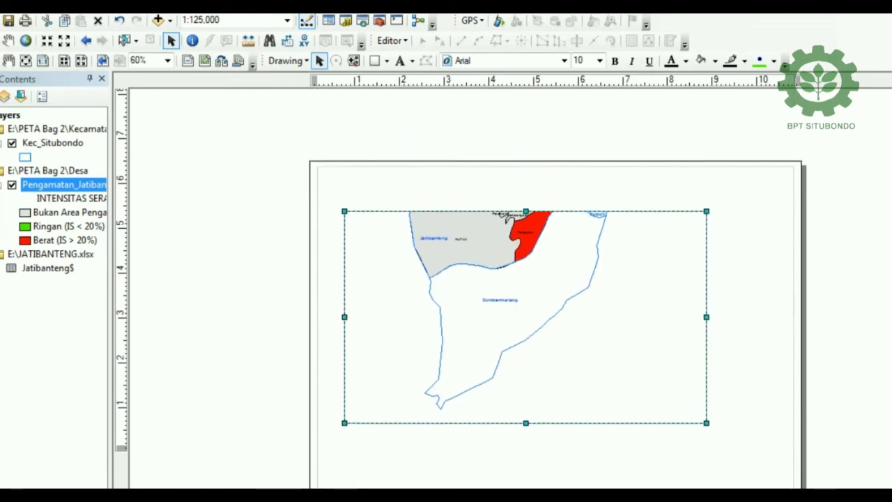
Pan and zoom the map to show the whole Jatibanteng area at 1:100,000.
click(7, 40)
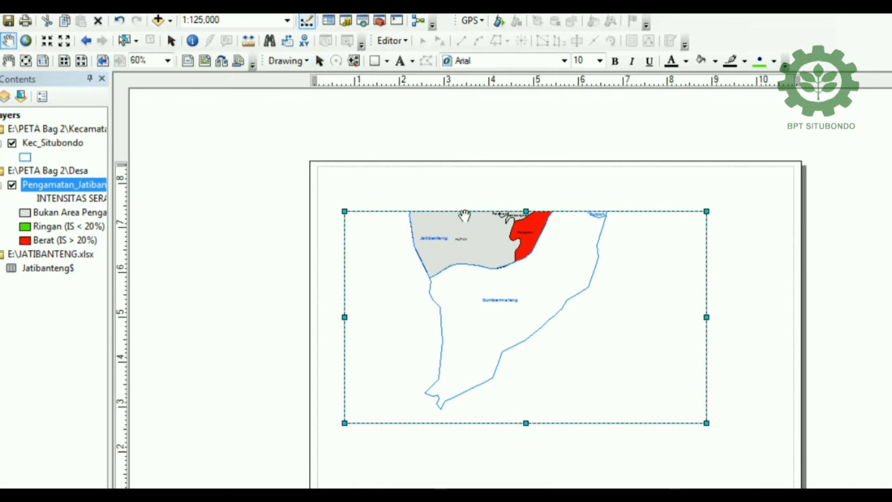
drag(517, 261, 541, 314)
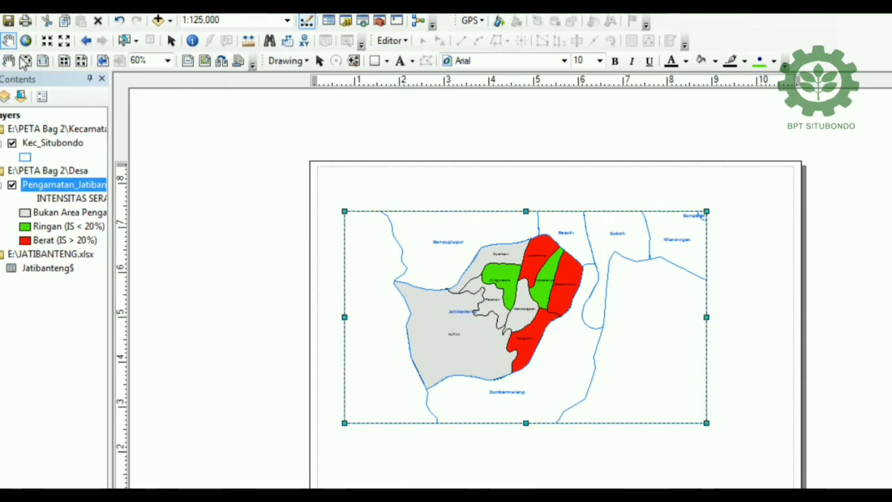
click(8, 40)
click(541, 285)
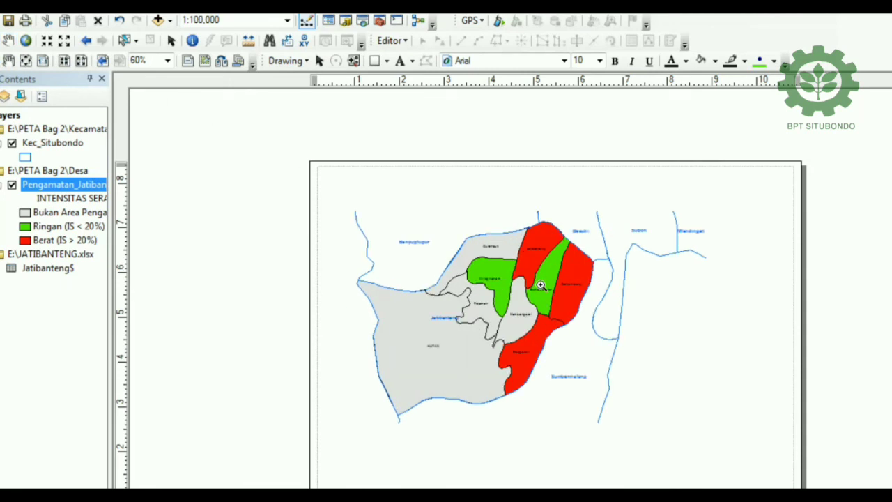
click(539, 287)
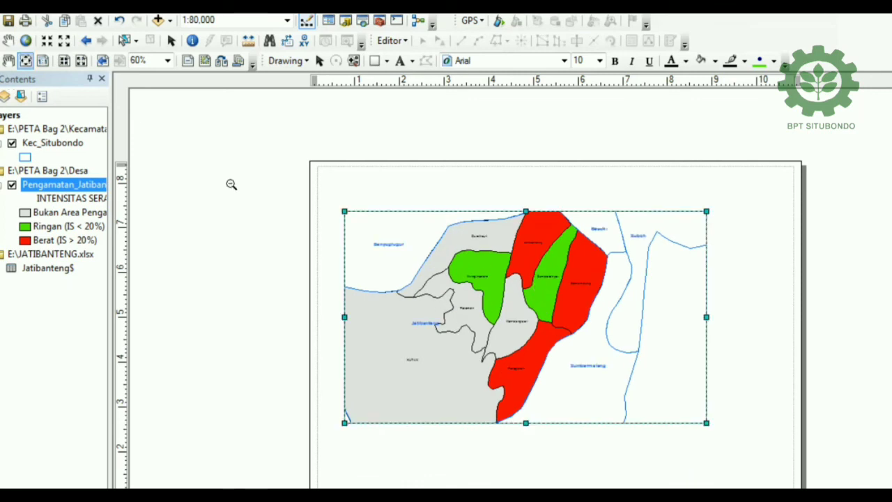
click(431, 284)
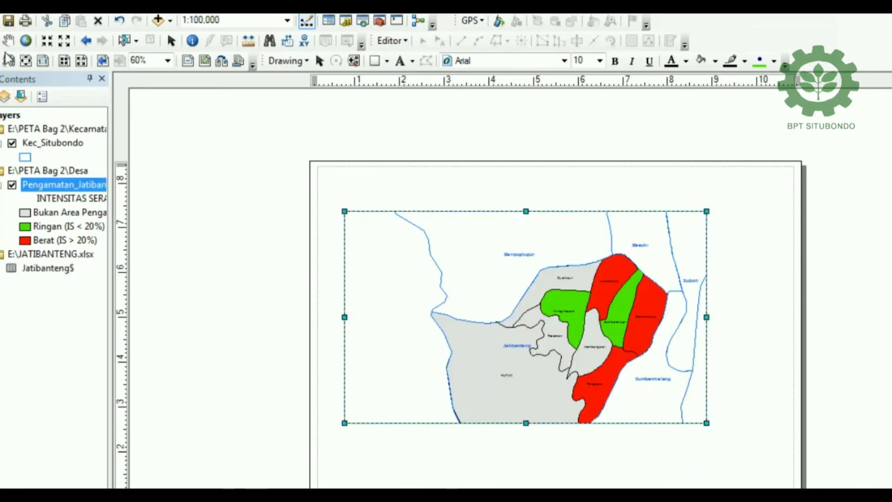
click(9, 39)
mouse_move(532, 333)
mouse_down()
mouse_move(495, 298)
mouse_move(486, 315)
mouse_up()
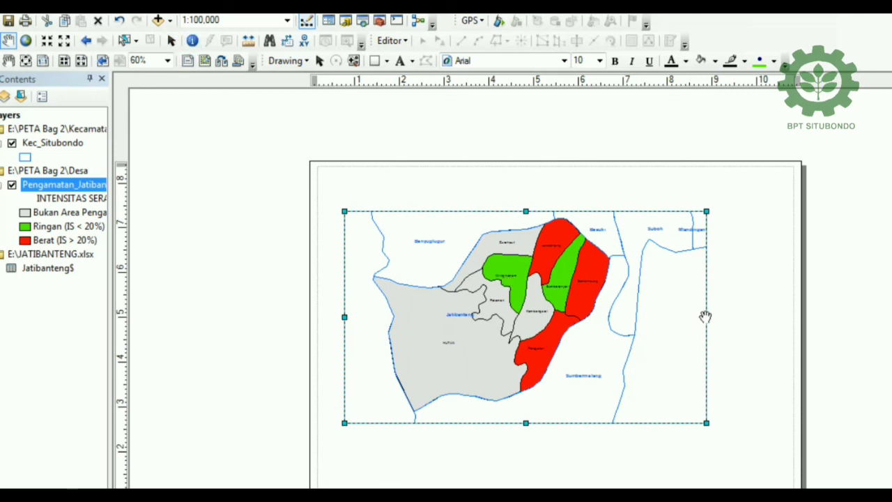
Narrow the map frame from its right edge and pan the map to recentre it.
click(170, 41)
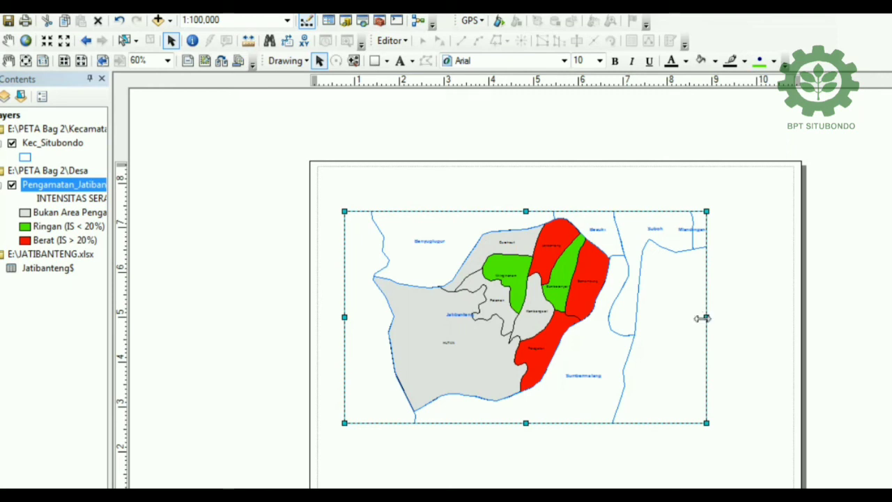
drag(702, 319, 631, 317)
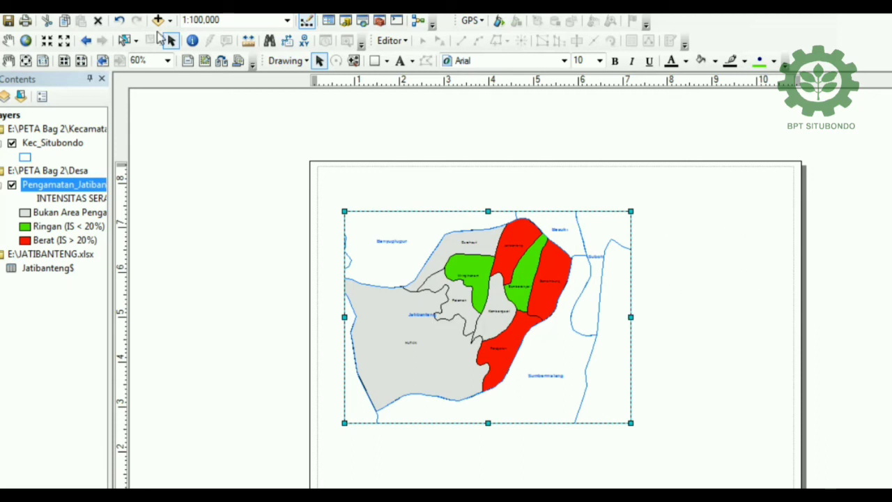
click(8, 40)
click(476, 287)
drag(476, 287, 520, 294)
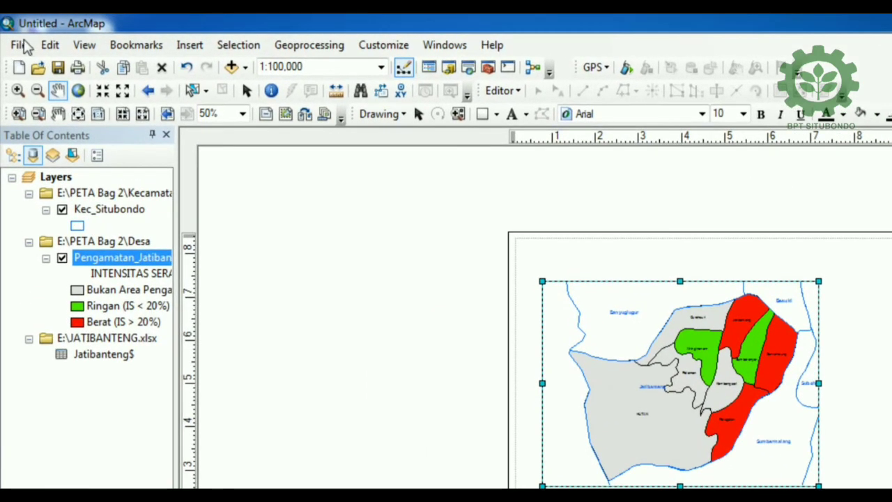
Set the page to Legal paper in landscape orientation in Page and Print Setup.
click(13, 36)
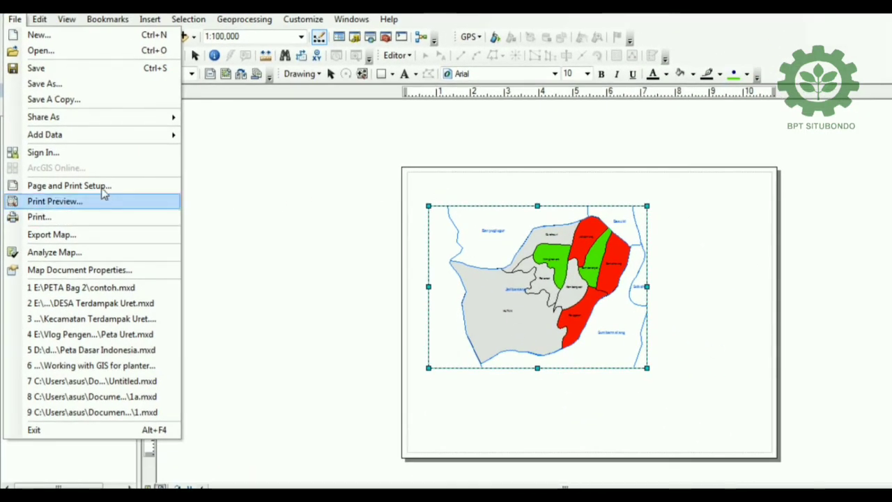
click(103, 185)
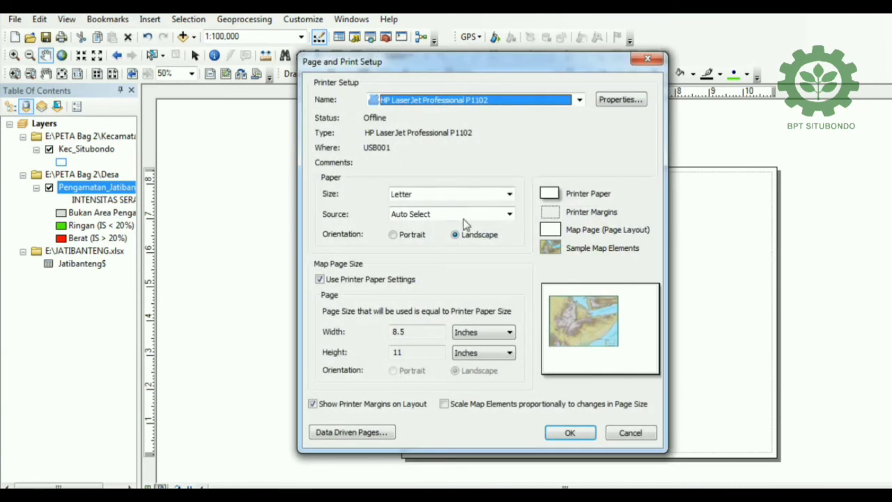
click(510, 194)
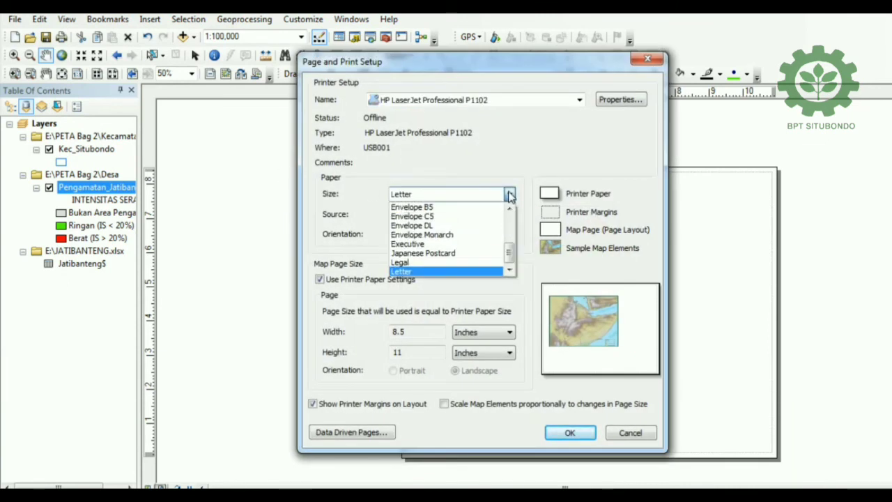
click(471, 263)
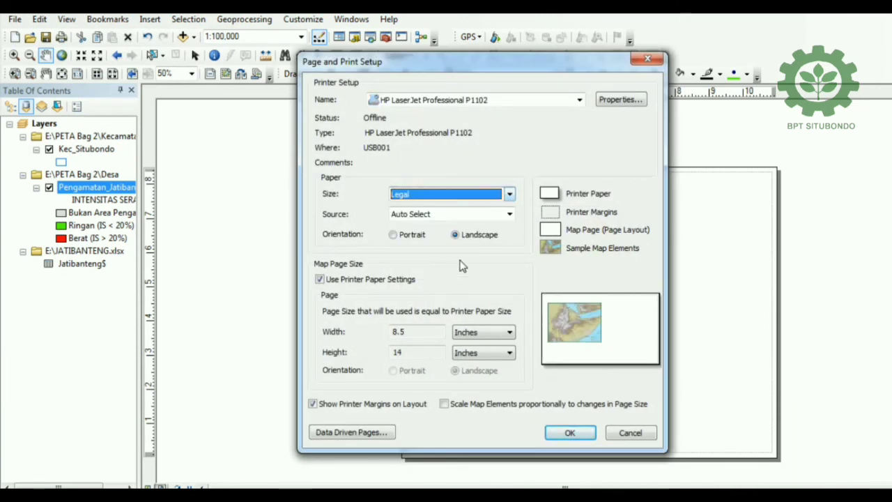
click(570, 434)
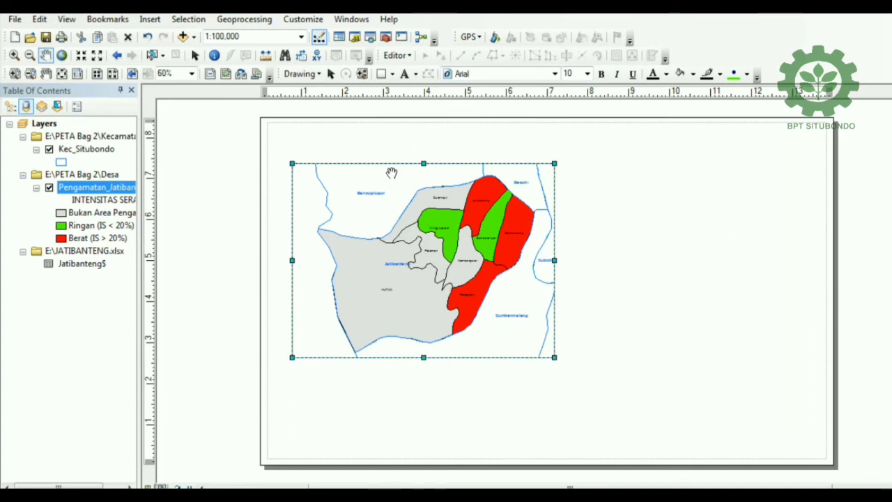
Drag the map frame's right edge, lower-right corner and bottom to fill the legal page.
click(195, 55)
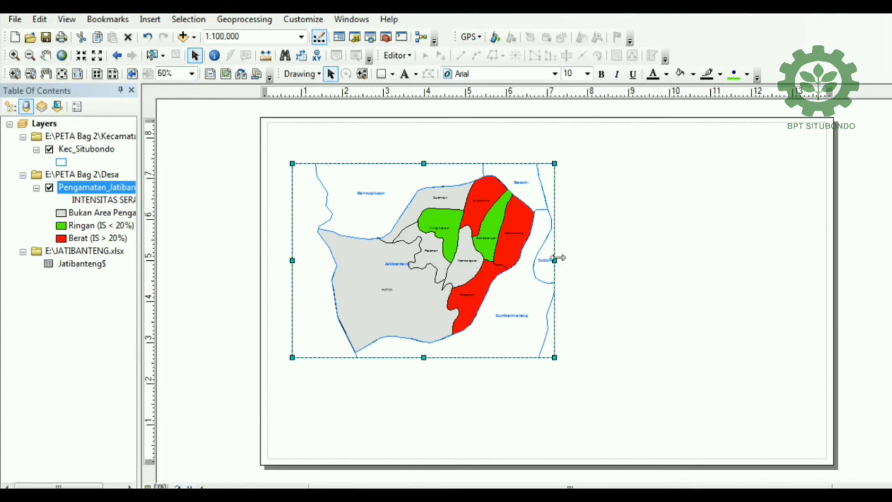
drag(558, 258, 687, 272)
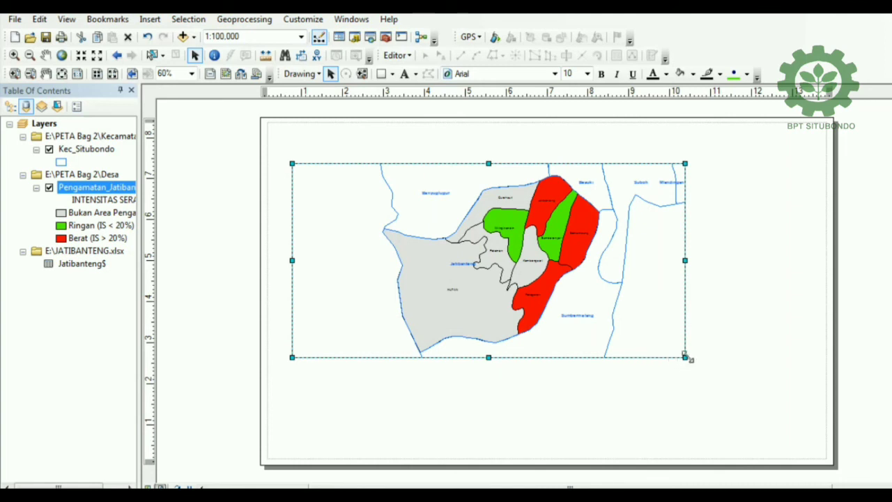
drag(687, 358, 656, 339)
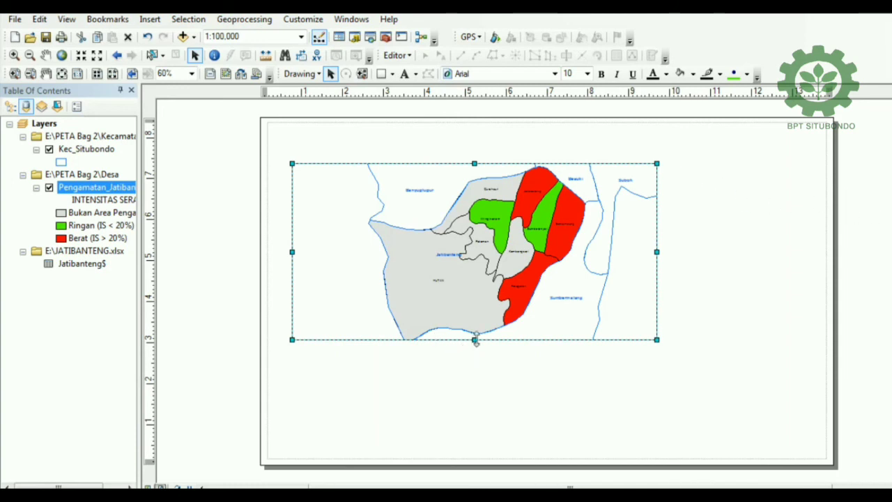
drag(474, 339, 475, 353)
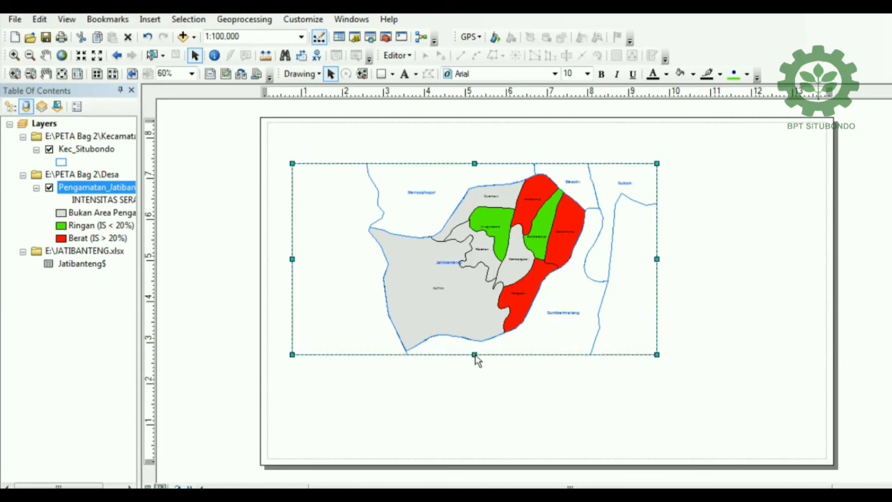
drag(475, 354, 475, 362)
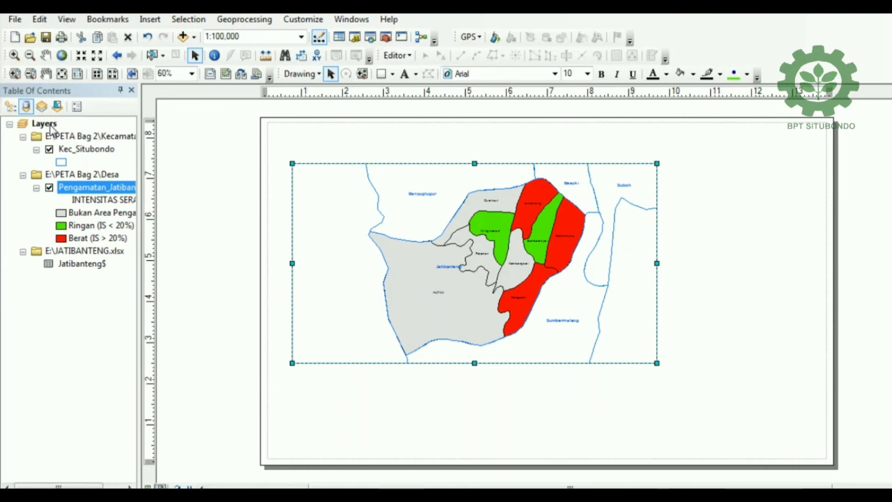
Add a labelled latitude-longitude graticule at 5′30″ intervals with a simple border to the Layers frame.
double_click(44, 125)
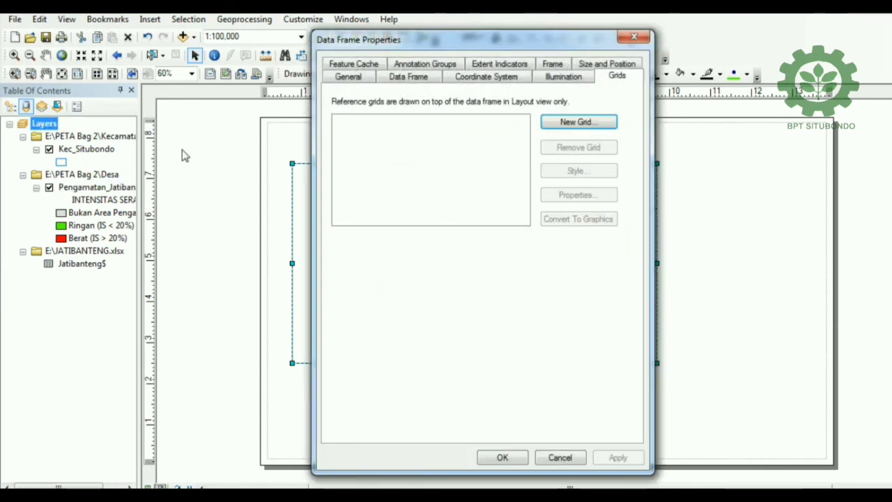
click(570, 124)
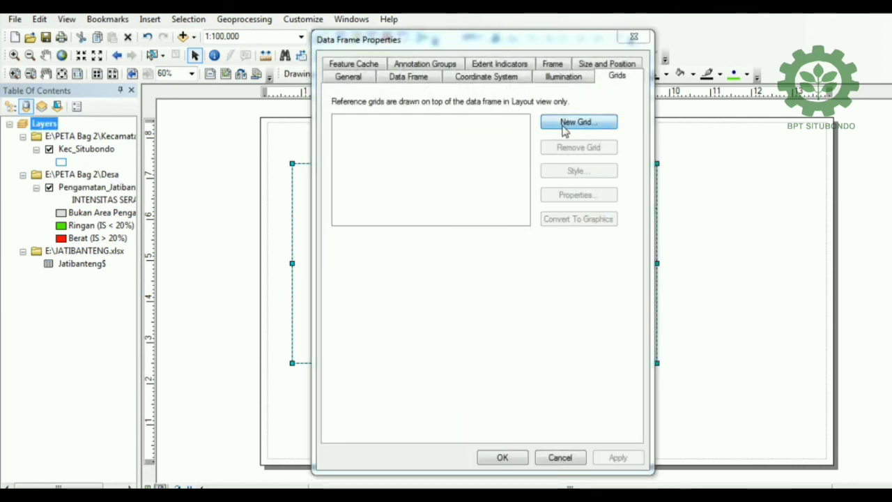
click(581, 381)
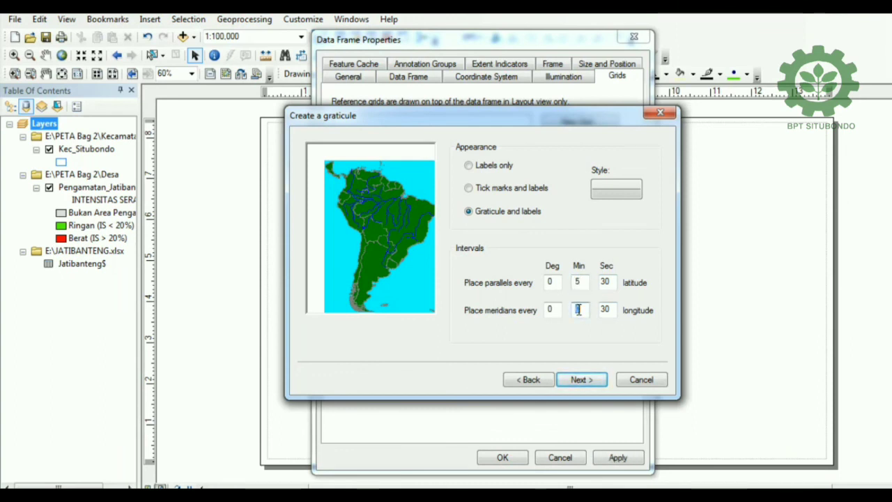
click(581, 383)
click(581, 383)
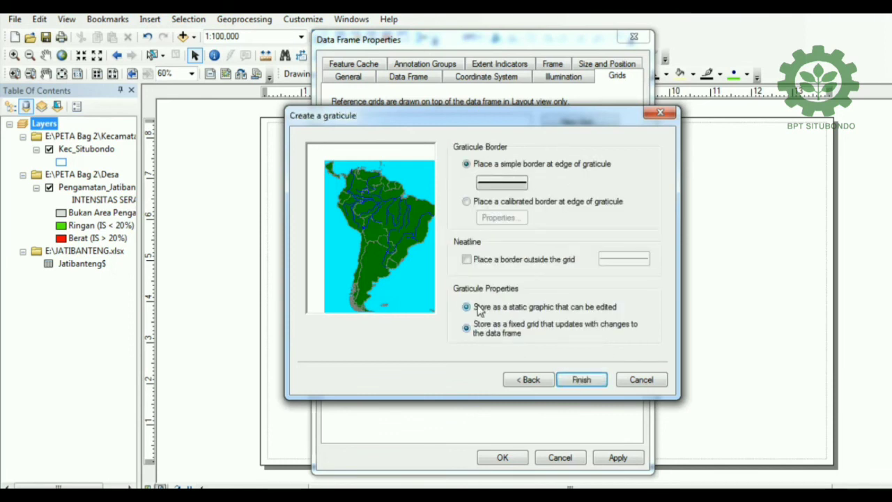
click(581, 380)
click(505, 457)
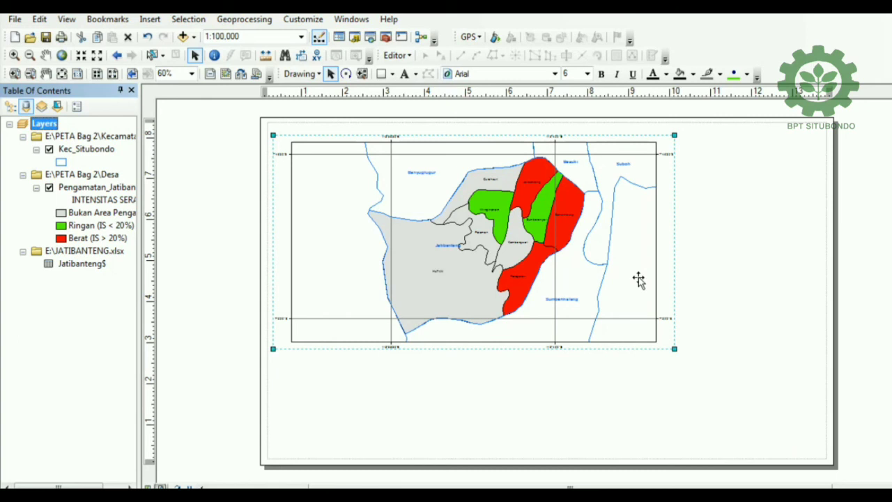
Insert the ESRI North 3 north arrow and place it at the map's top-right corner.
click(150, 21)
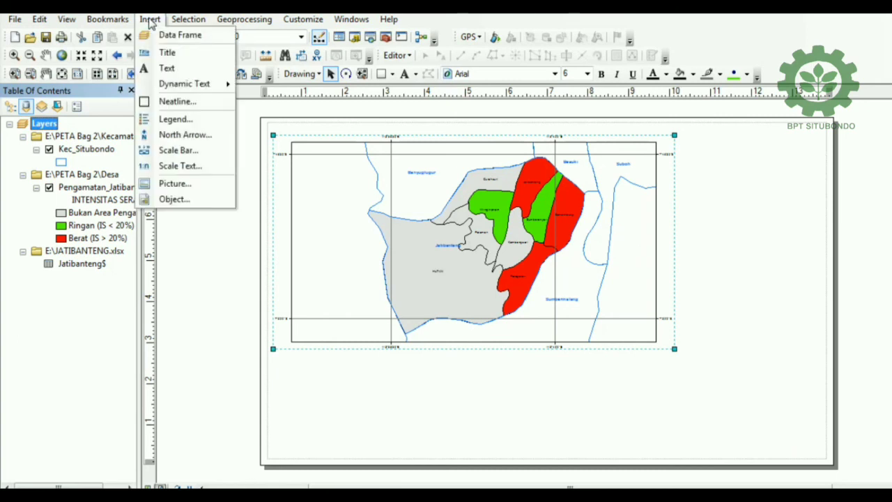
click(180, 135)
double_click(173, 70)
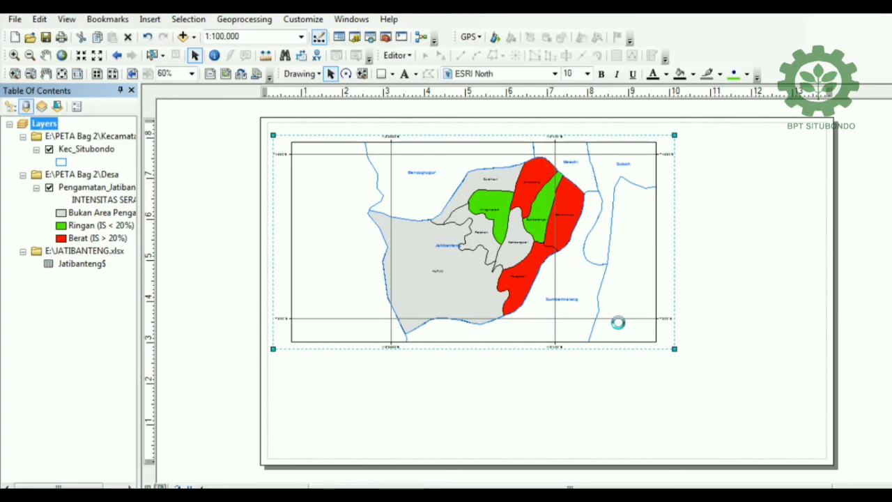
drag(455, 329, 642, 166)
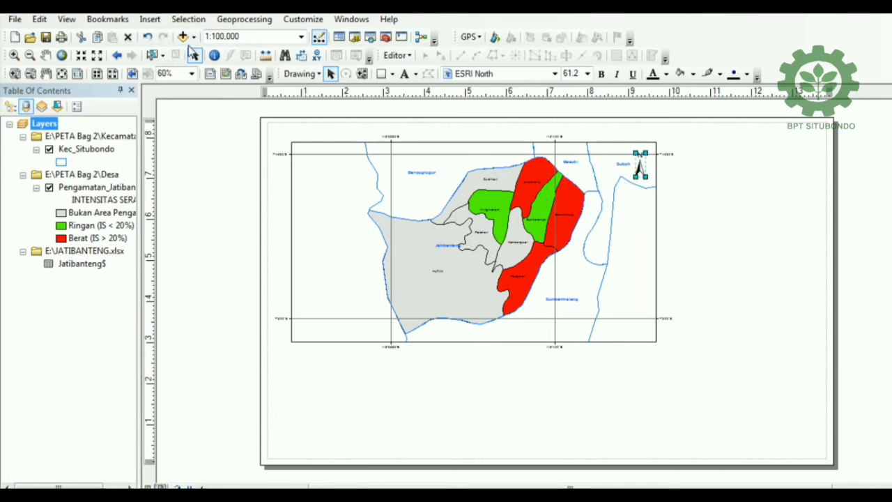